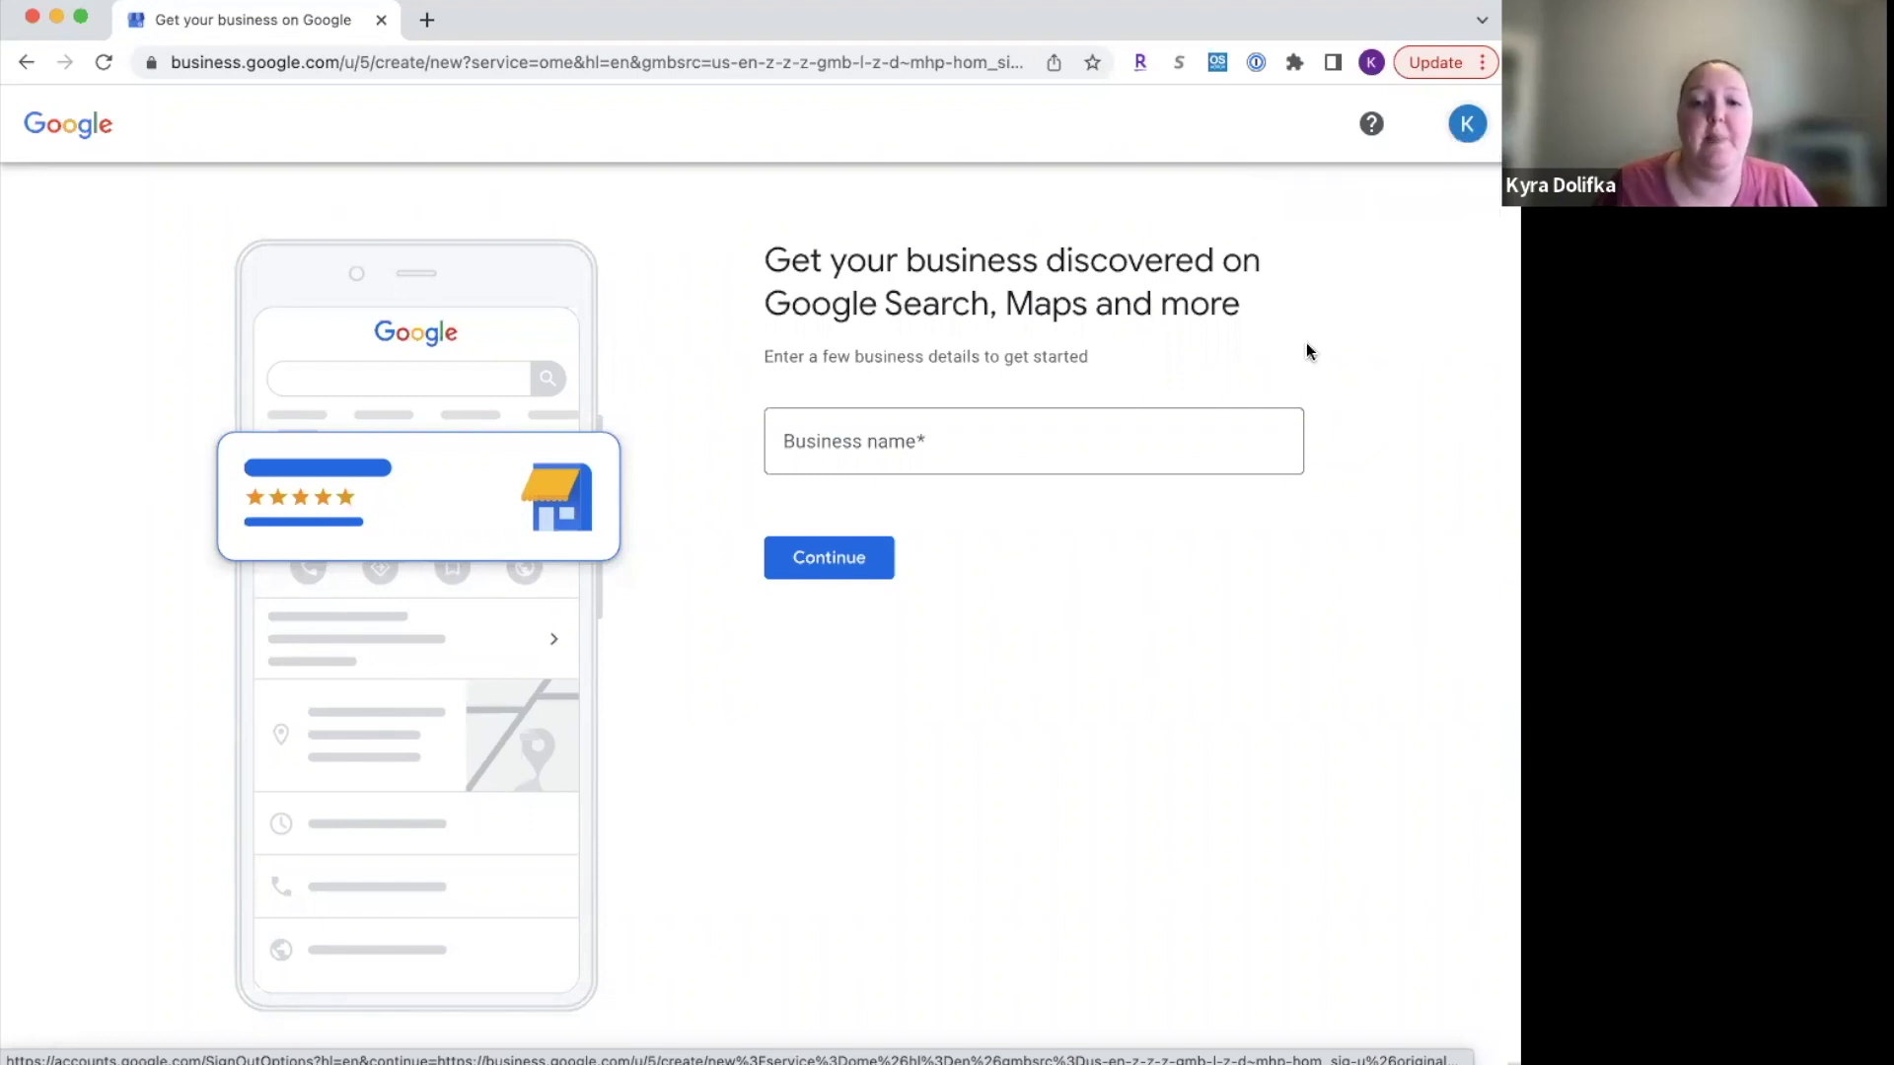
# Step: Enter the agency's business name and create a new business with it
pyautogui.click(891, 434)
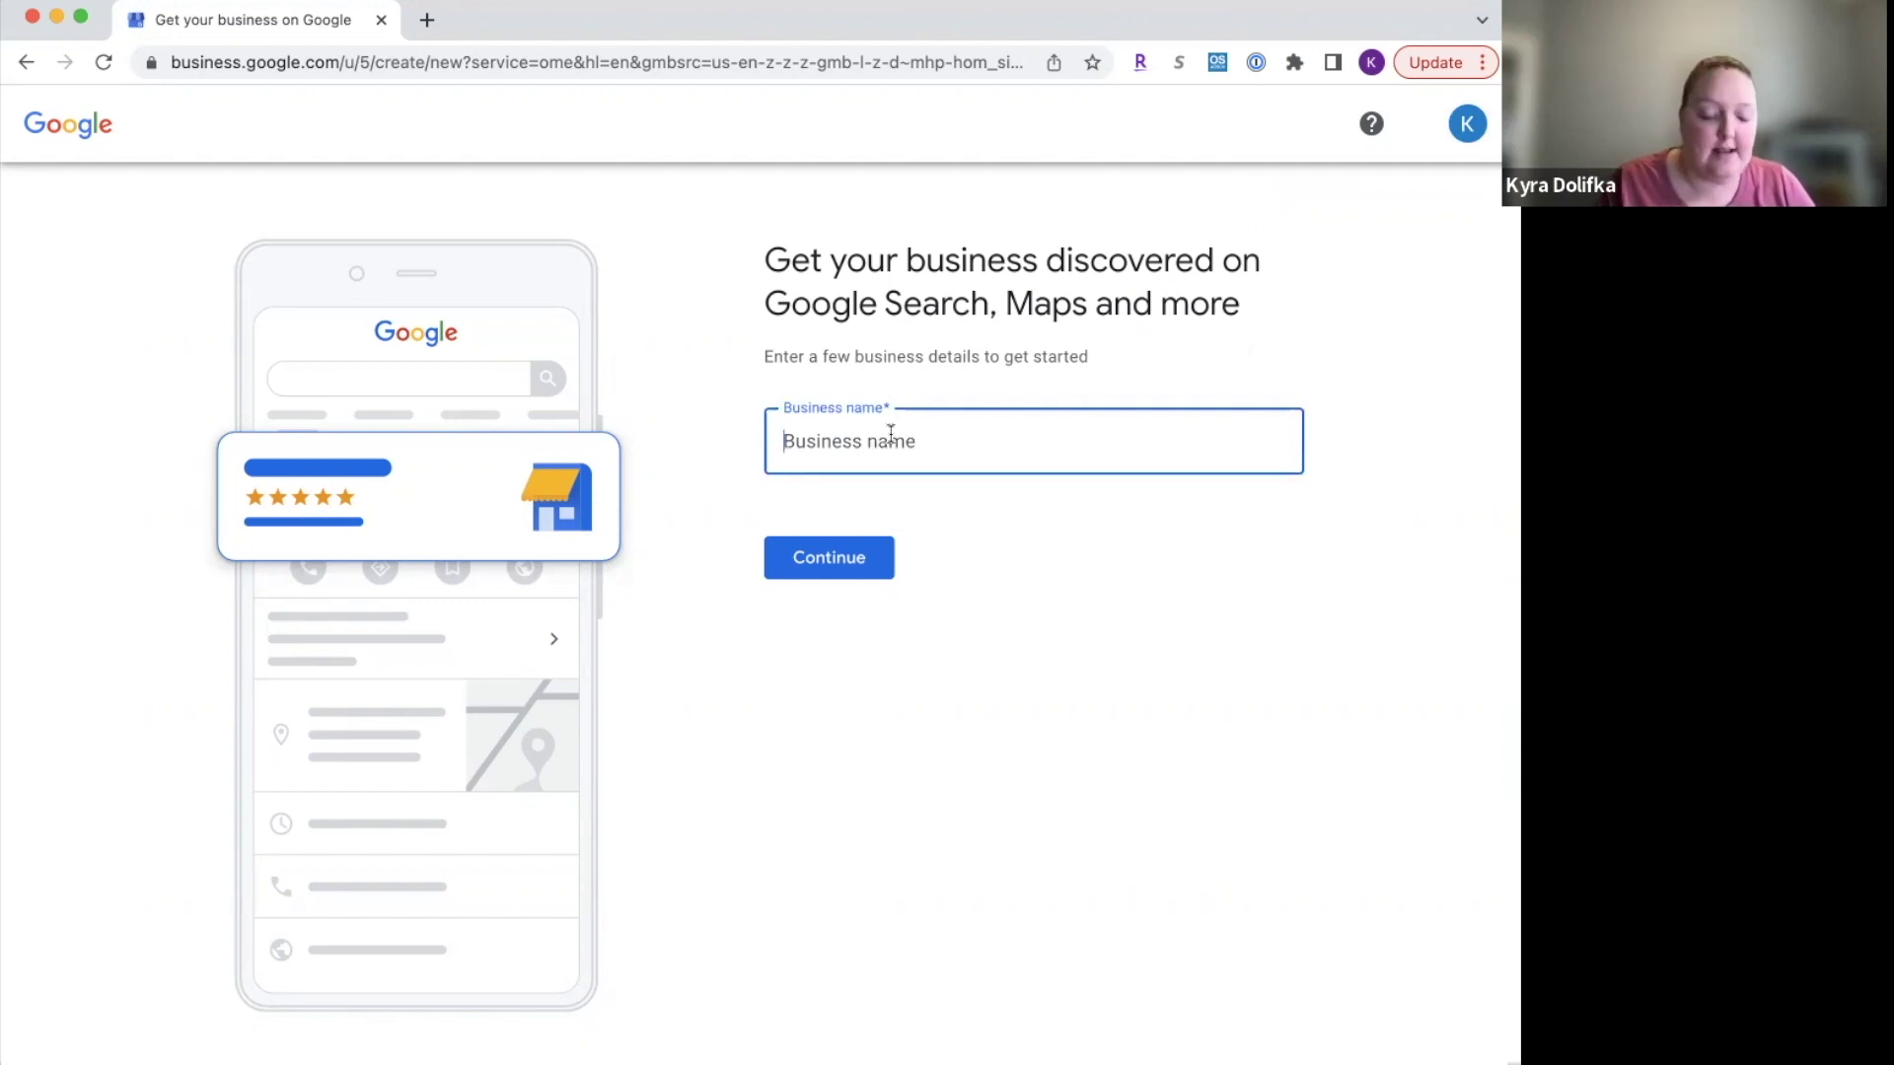
pyautogui.write('Vacation')
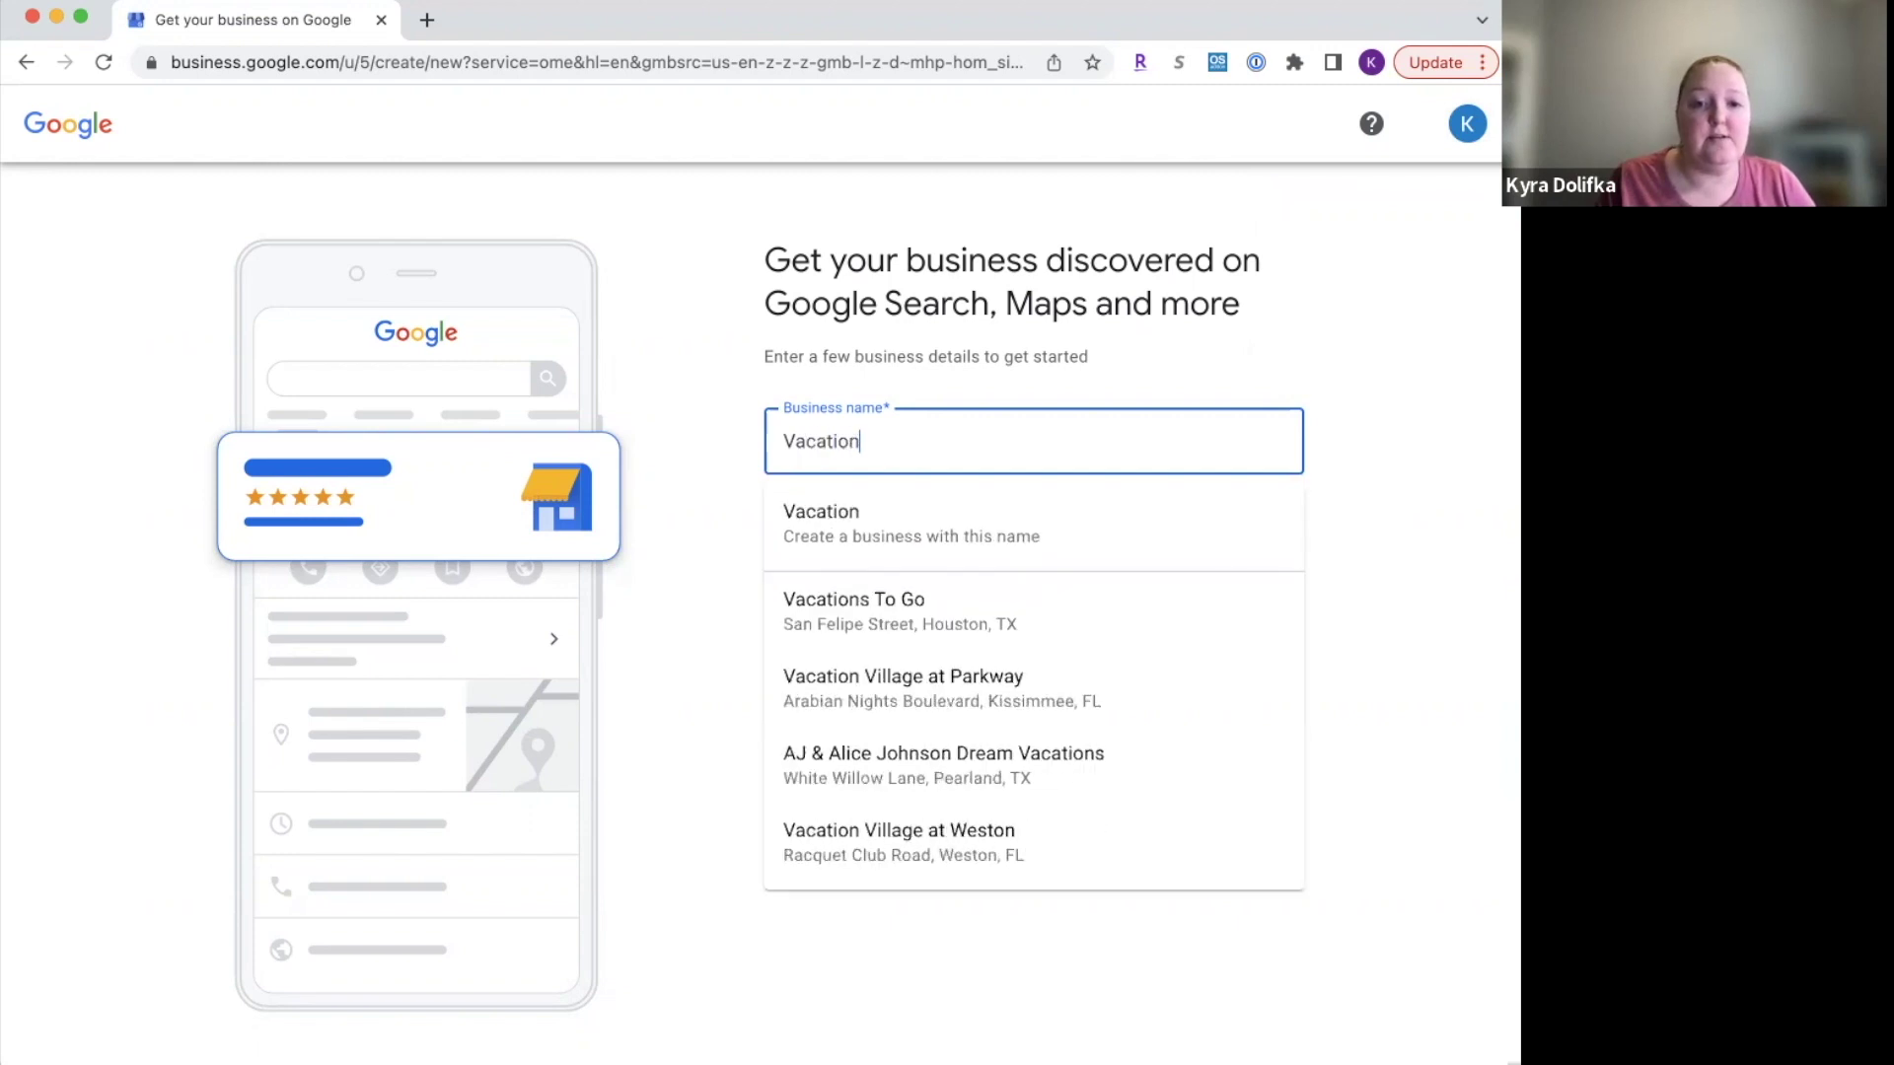
pyautogui.write('s With Kyra')
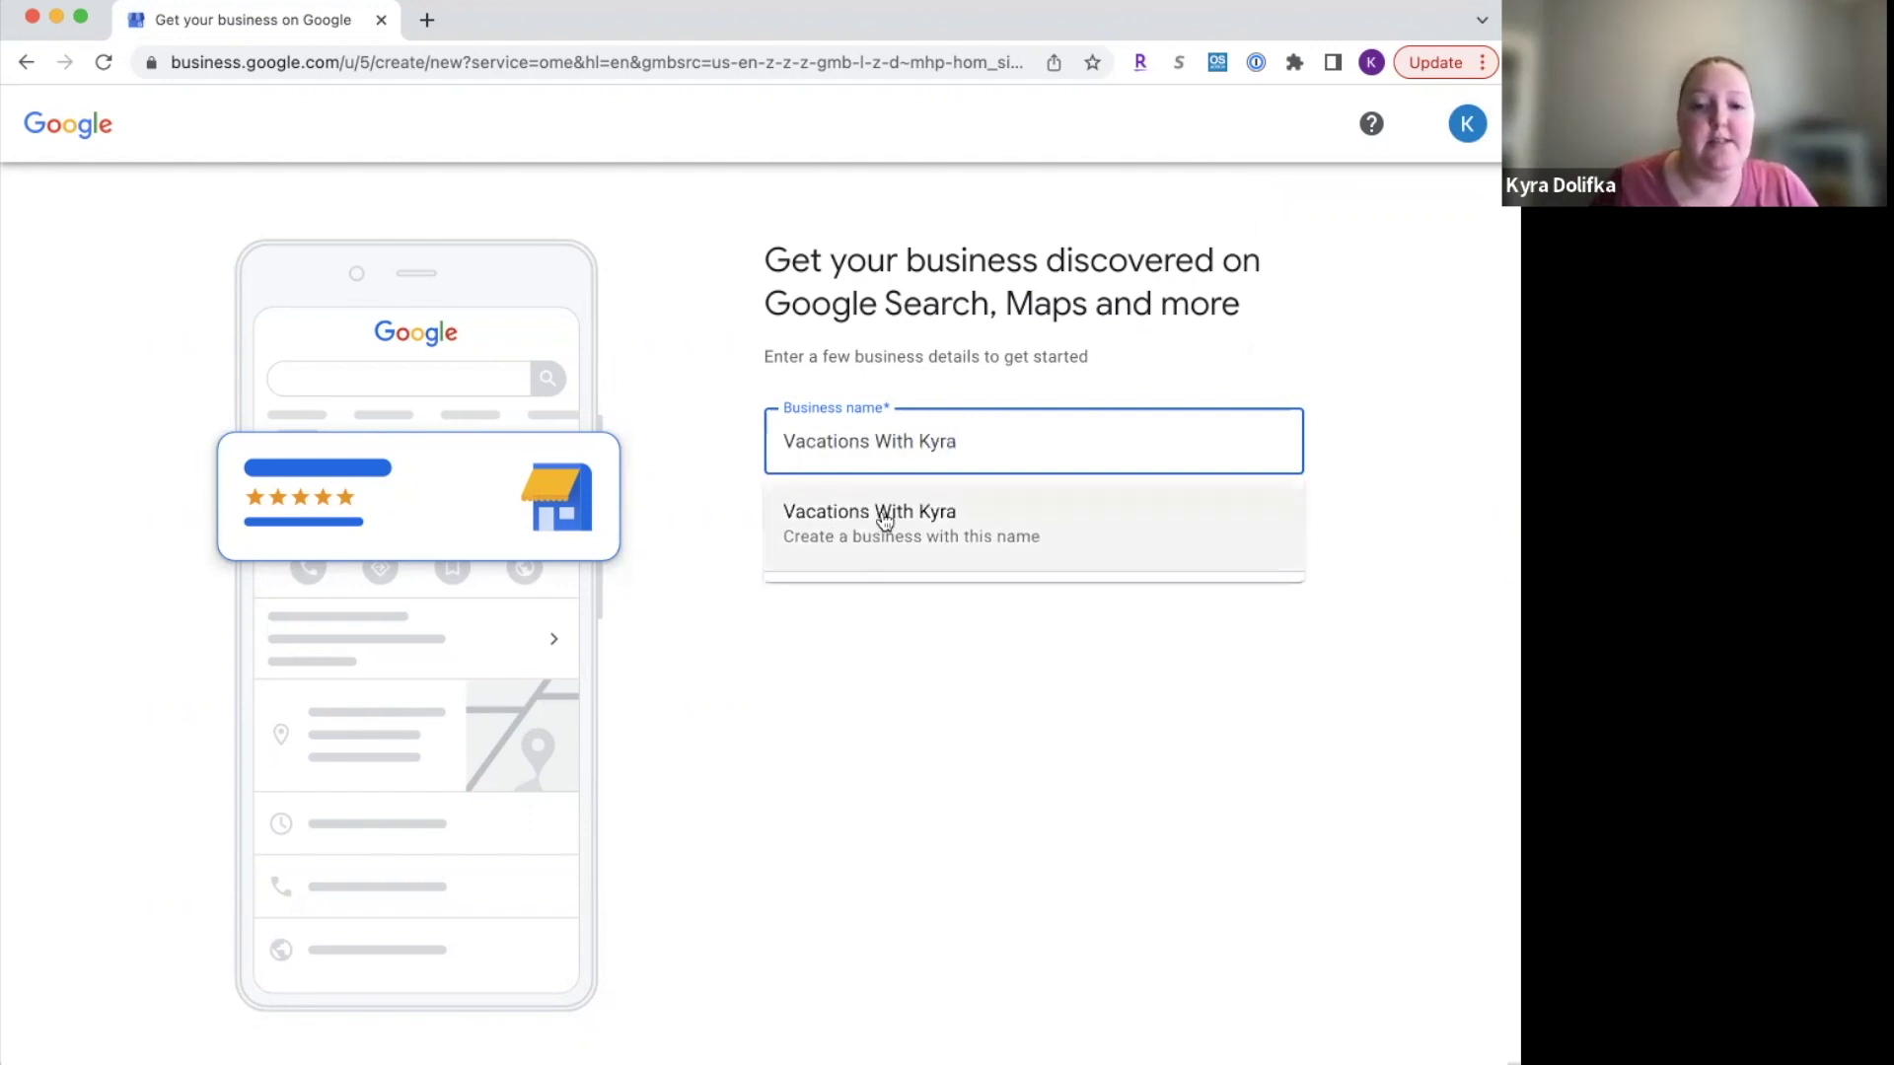
pyautogui.click(880, 513)
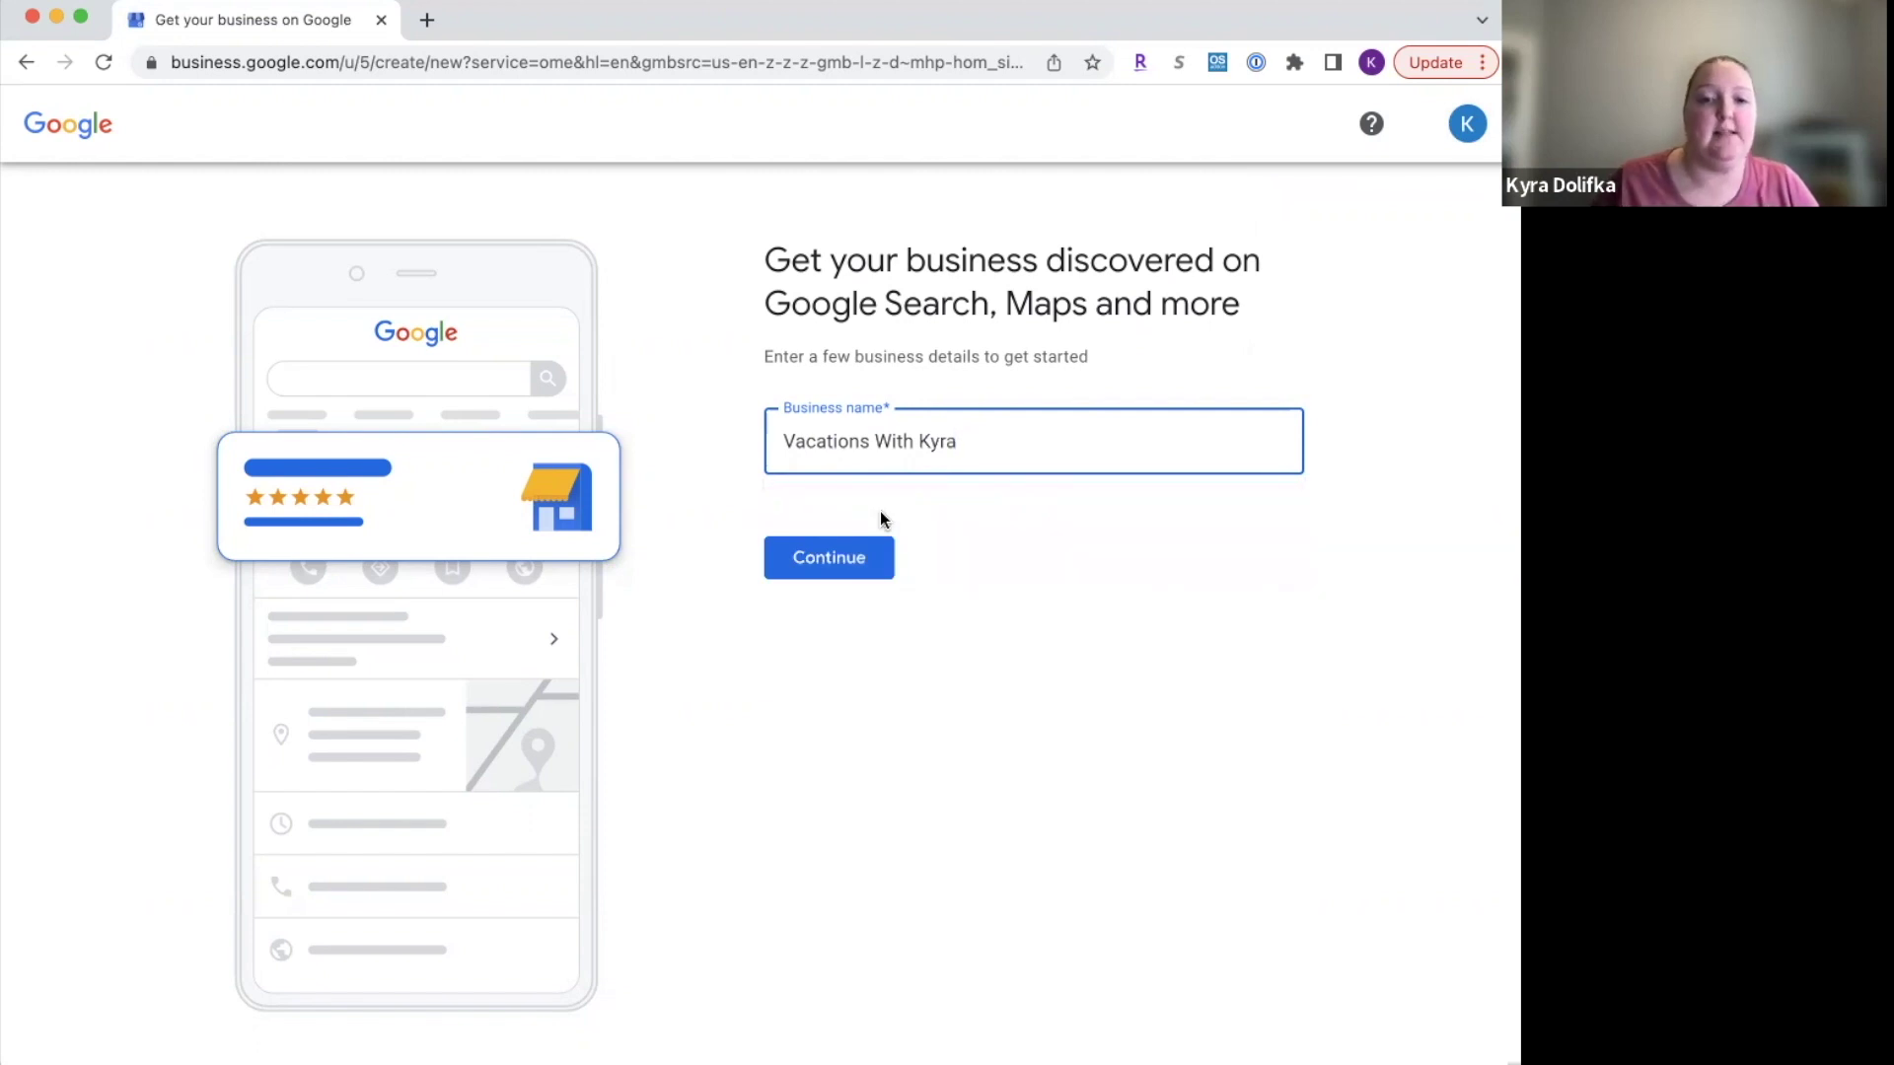
pyautogui.click(832, 552)
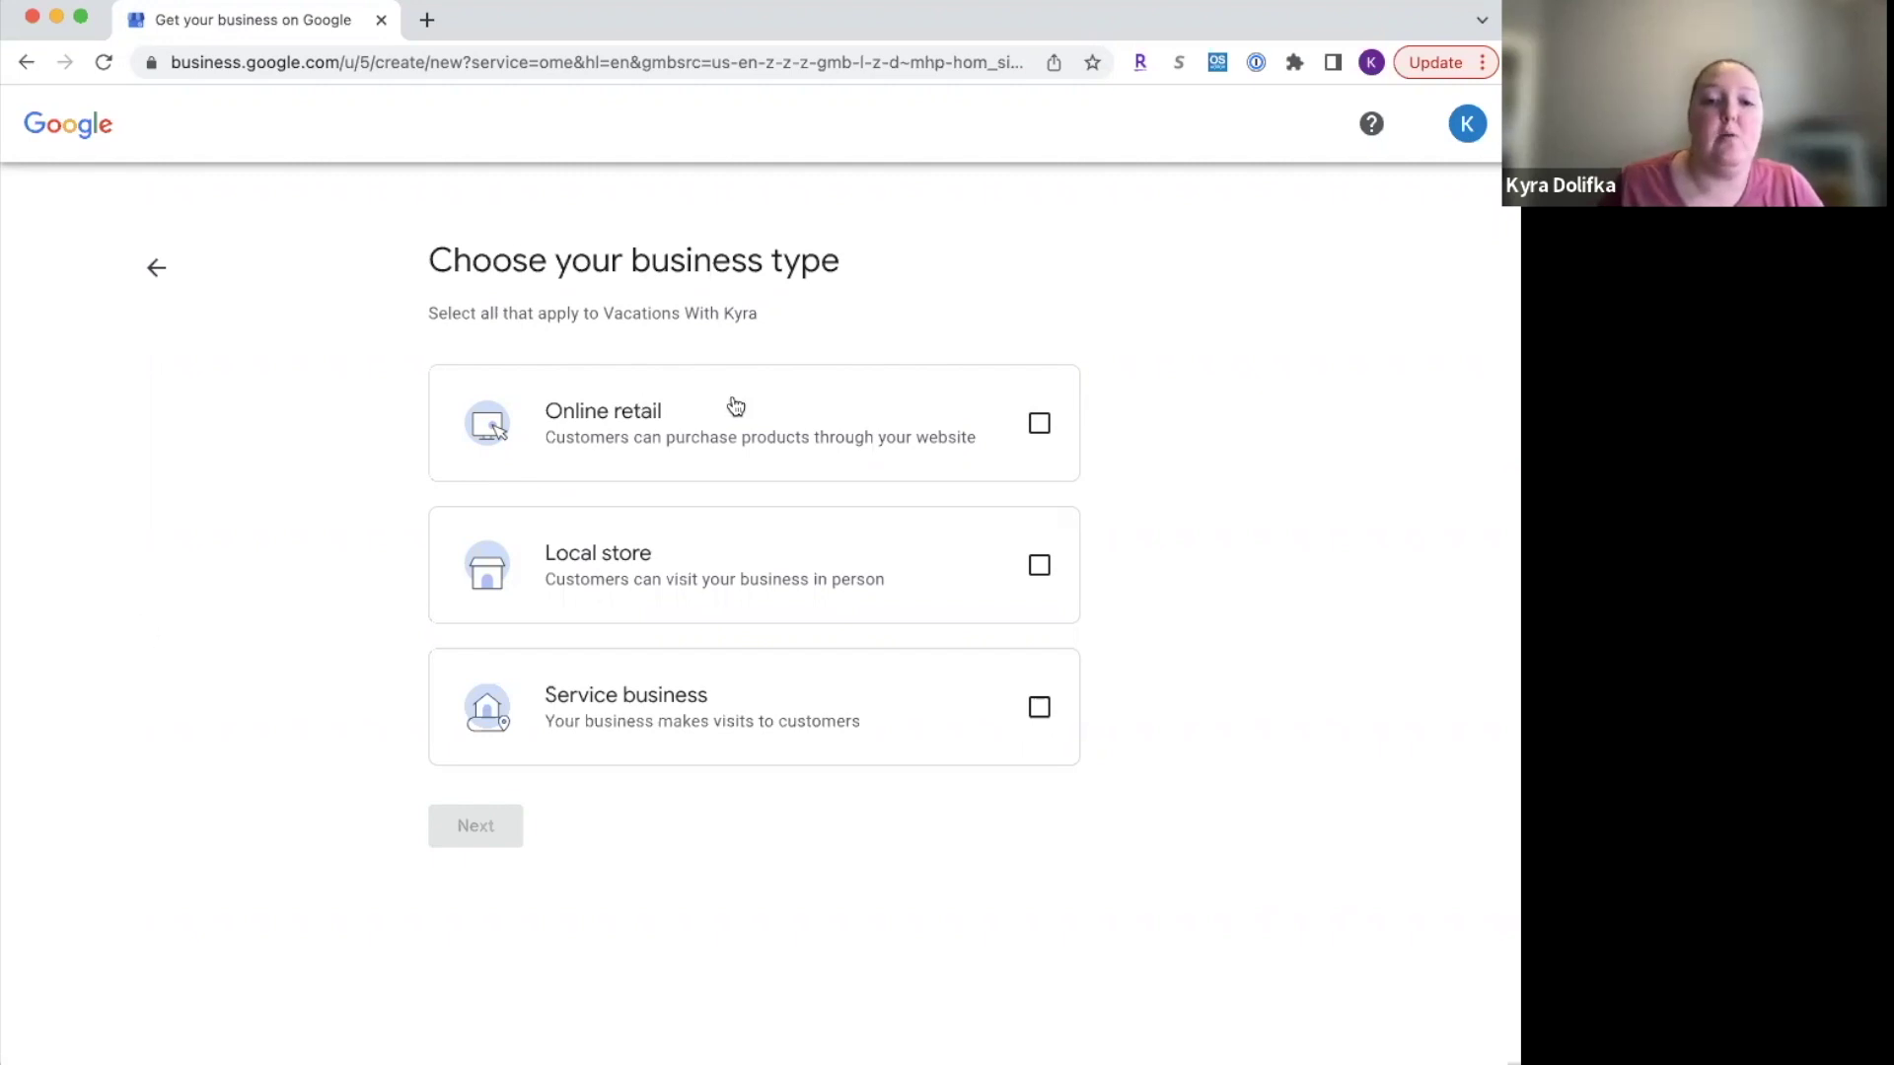
# Step: Choose Online retail as the business type and continue
pyautogui.click(1024, 436)
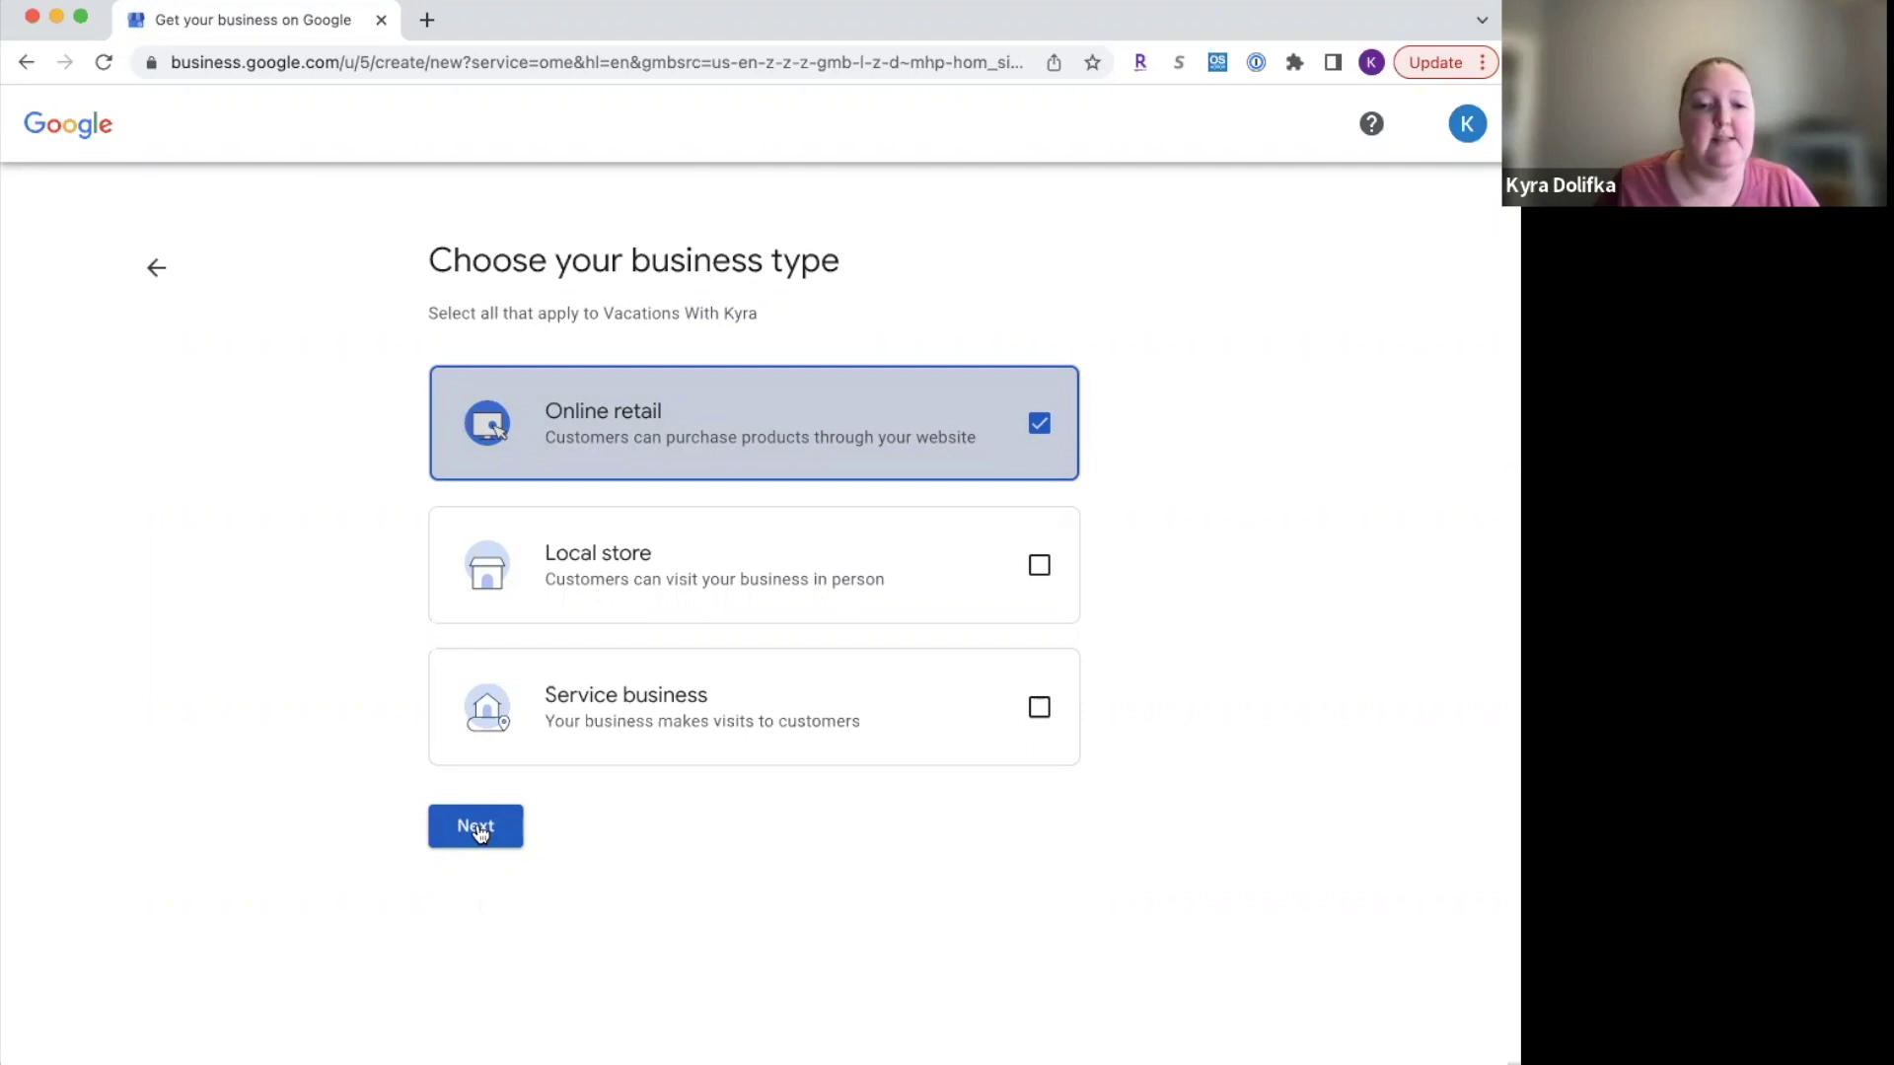
pyautogui.click(476, 828)
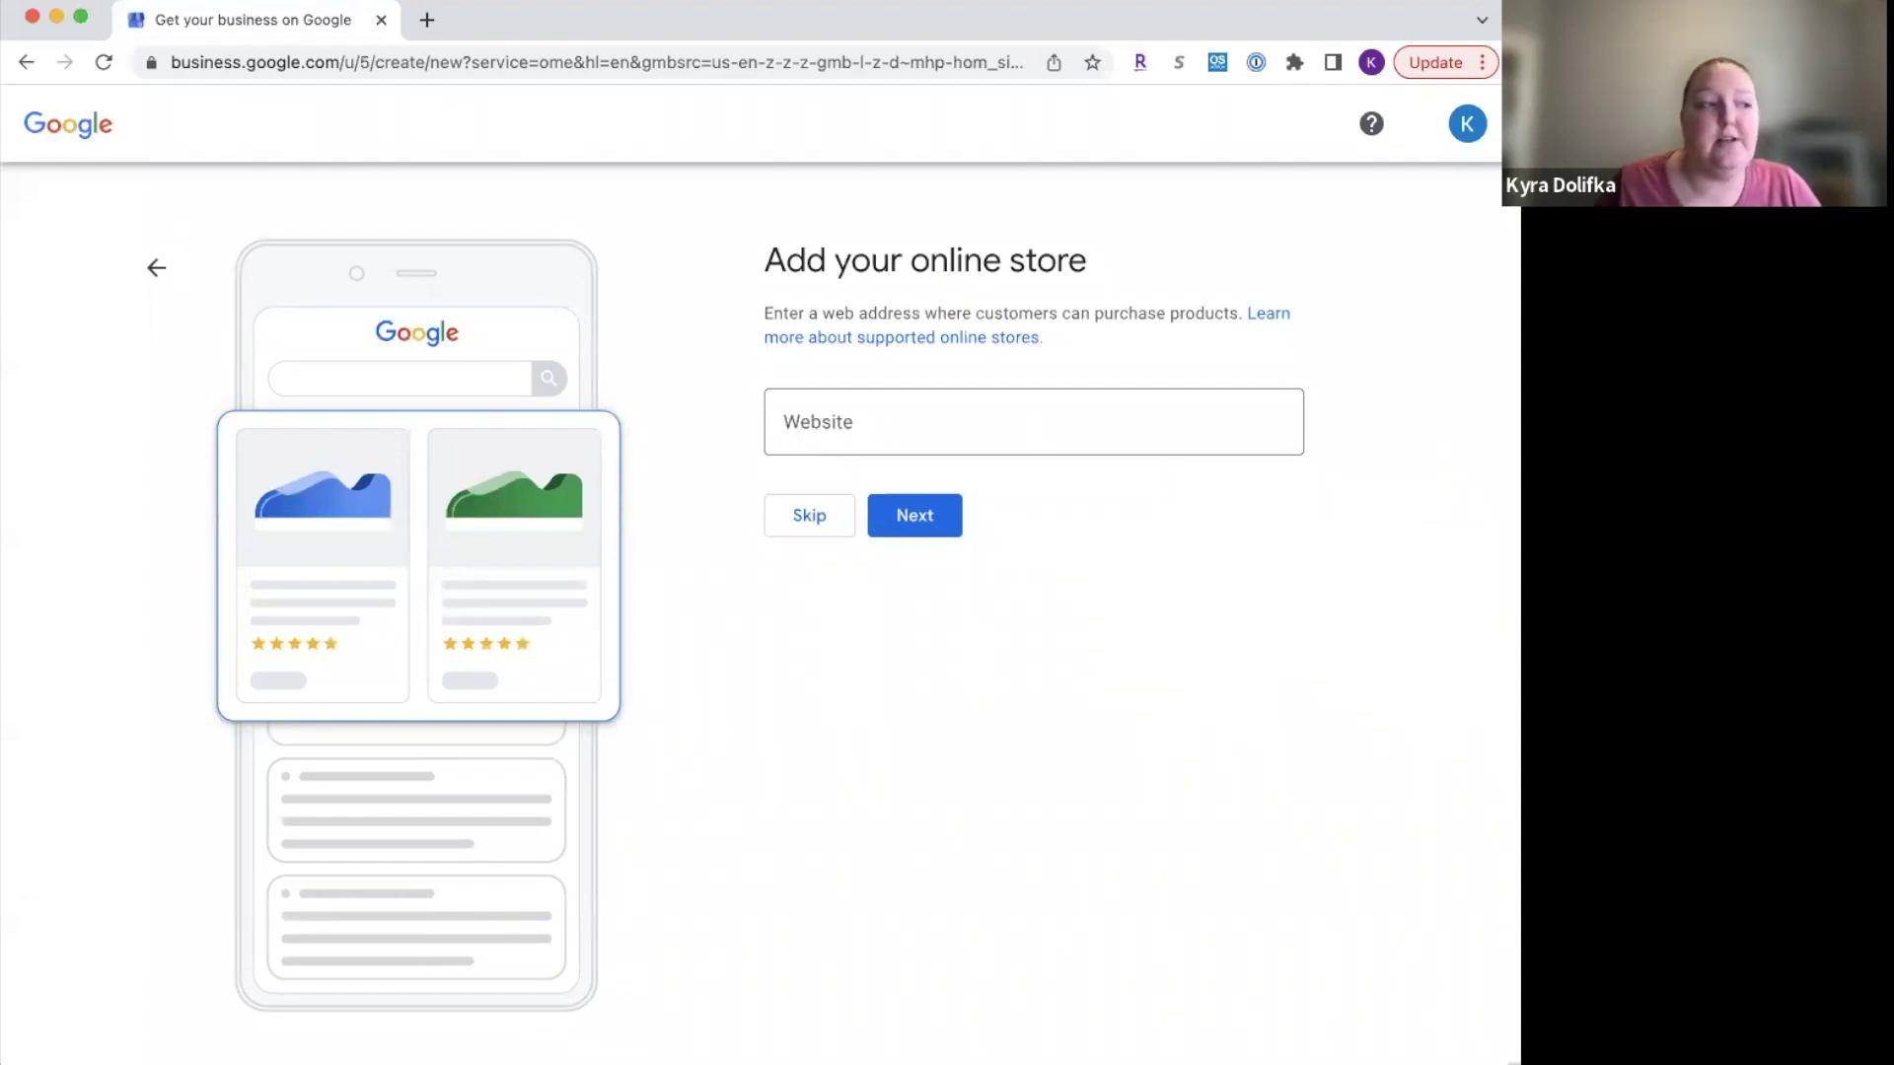
# Step: Paste the agency's Facebook page URL as the online store website and submit it
pyautogui.press('super+Tab')
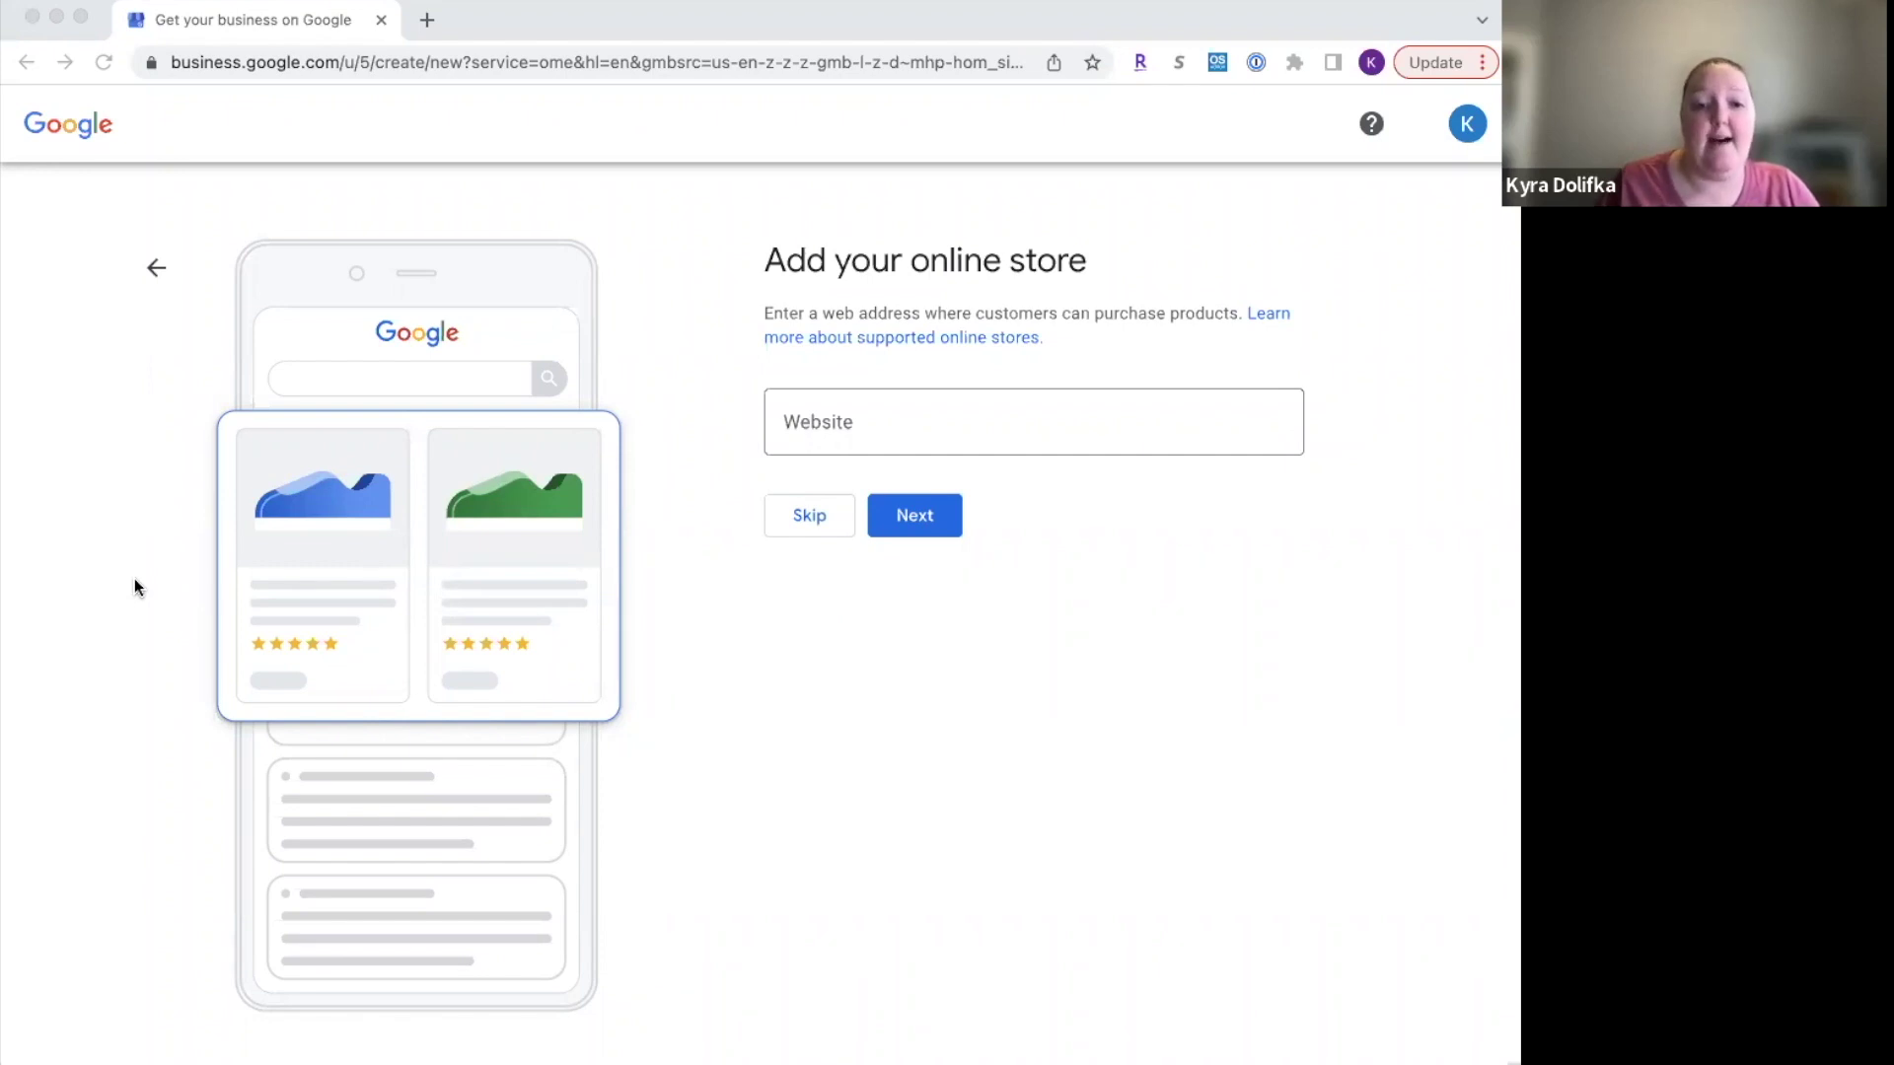
pyautogui.click(831, 409)
pyautogui.click(832, 414)
pyautogui.write('www.facebook.com/kyradtravel')
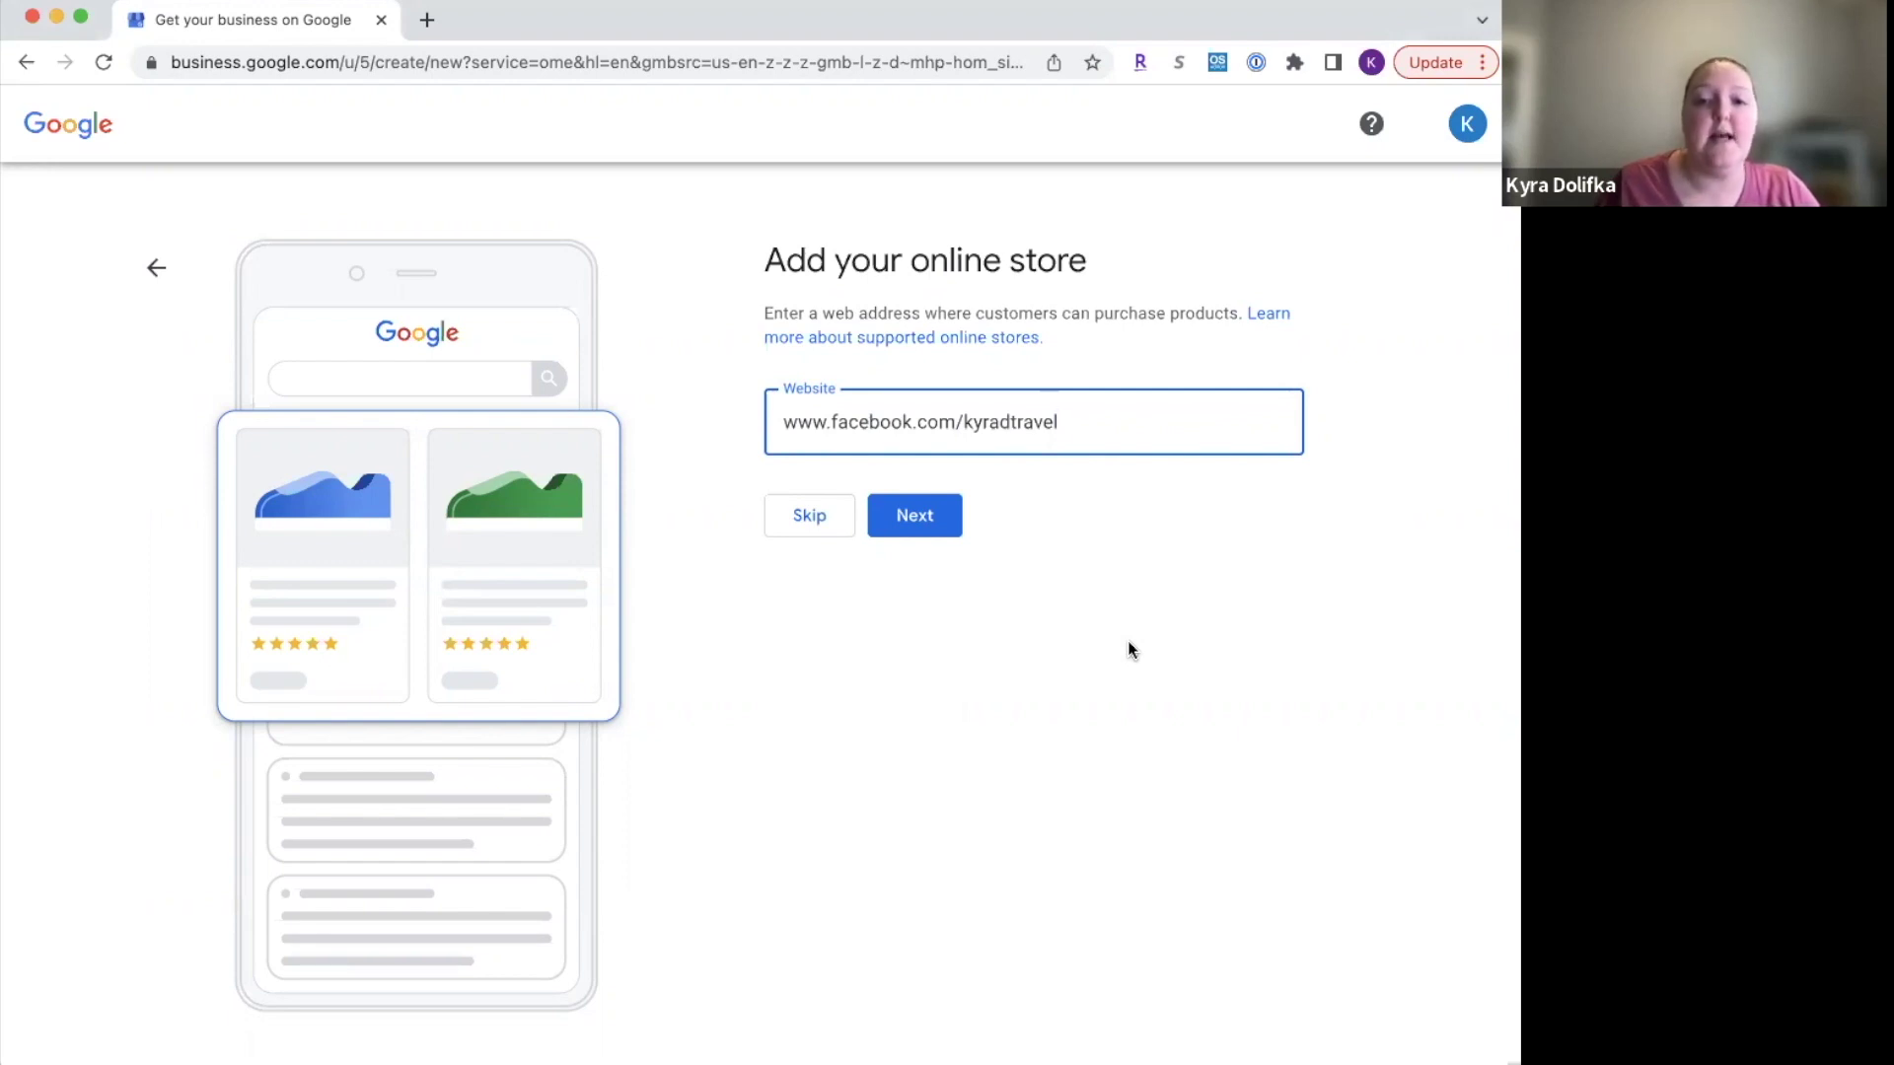
pyautogui.click(916, 518)
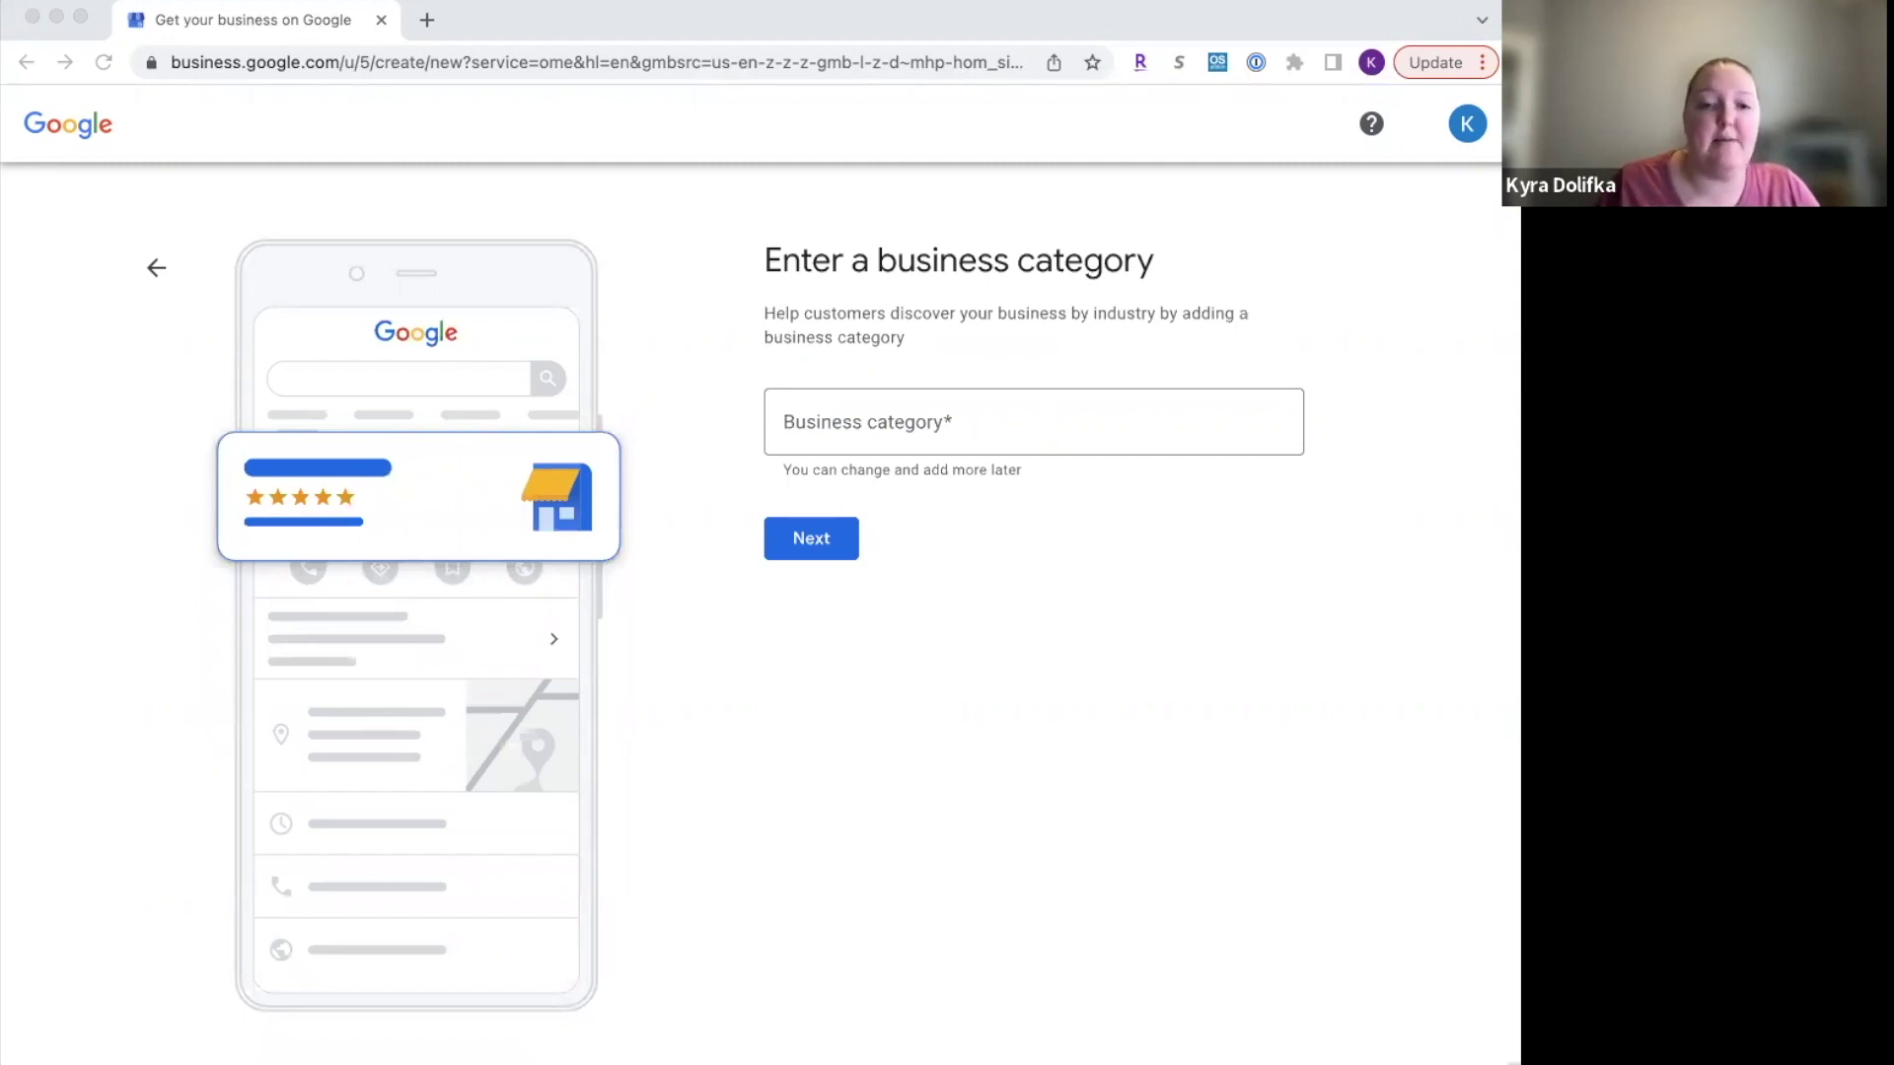
# Step: Search 'Travel' and set the business category to Travel agency, then continue
pyautogui.click(846, 424)
pyautogui.click(846, 424)
pyautogui.write('Travel')
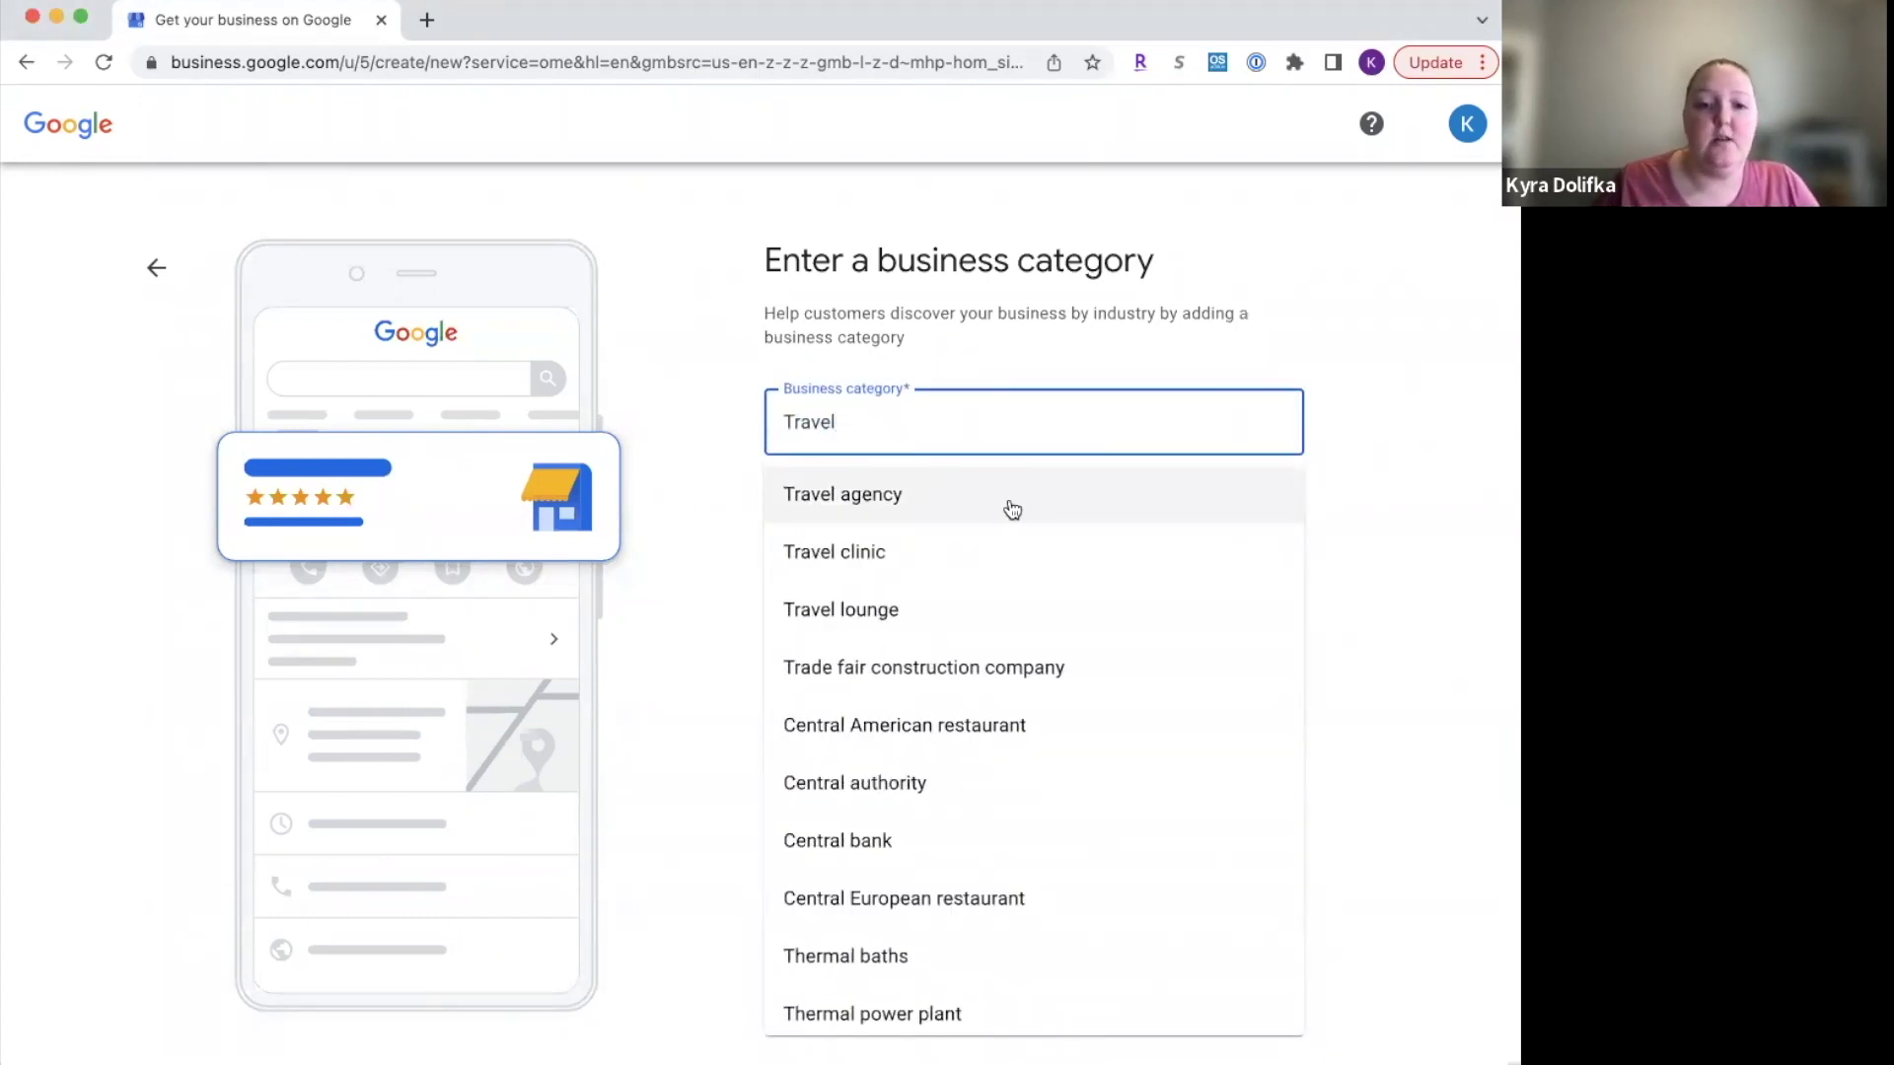
pyautogui.click(1003, 490)
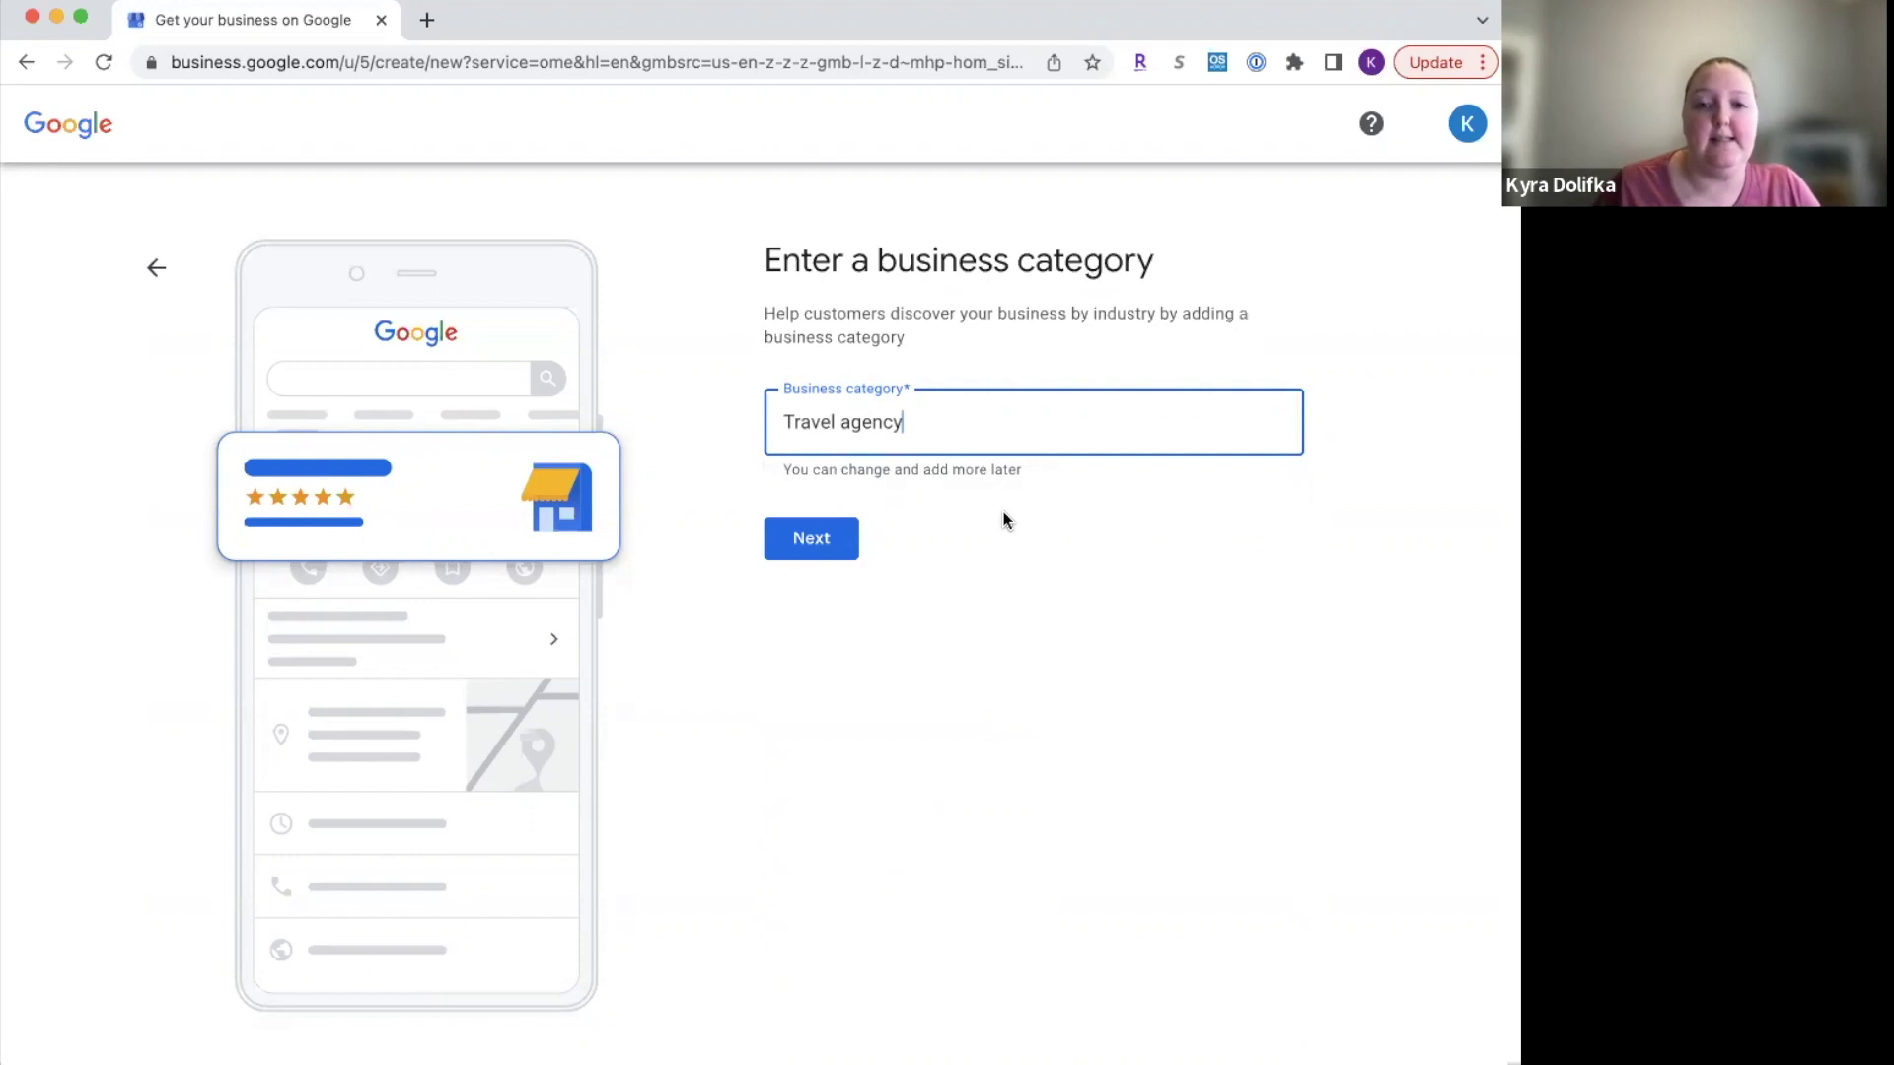
pyautogui.click(831, 539)
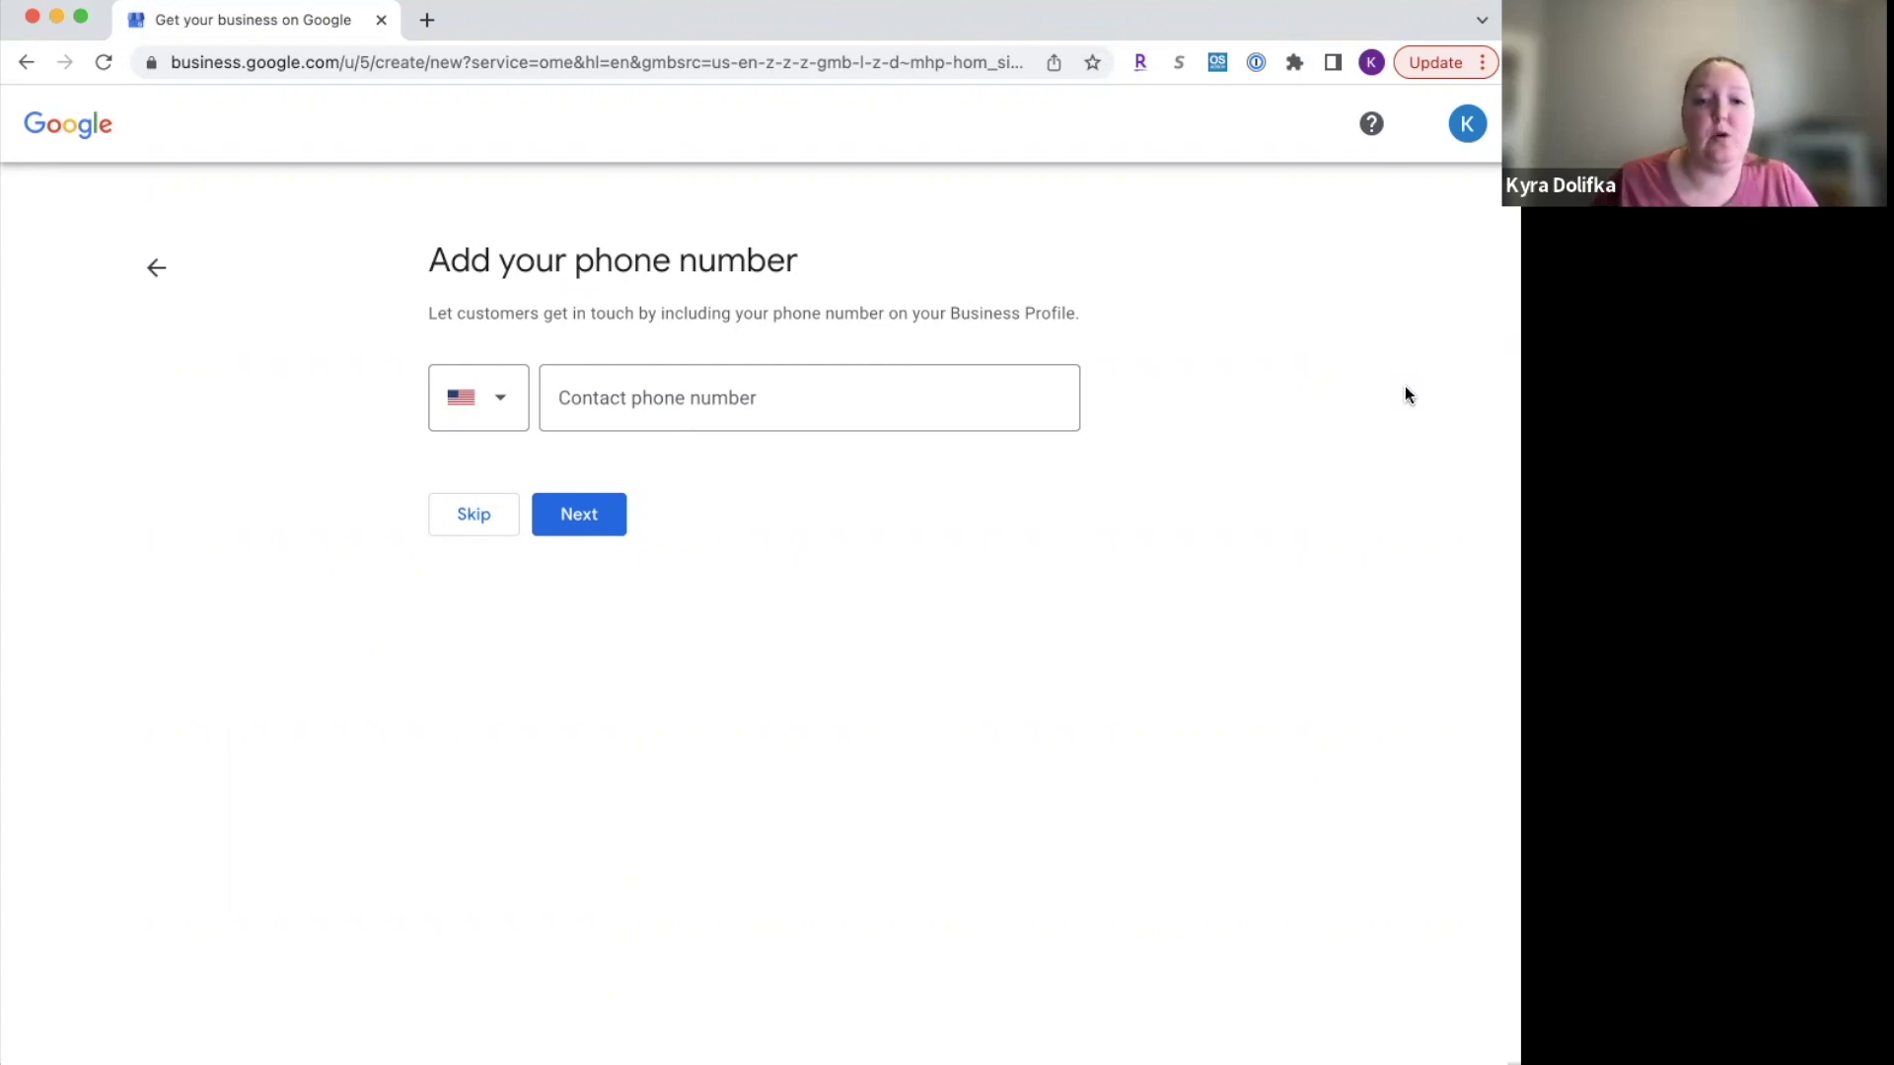
# Step: Enter the business's contact phone number and submit it
pyautogui.press('super+Tab')
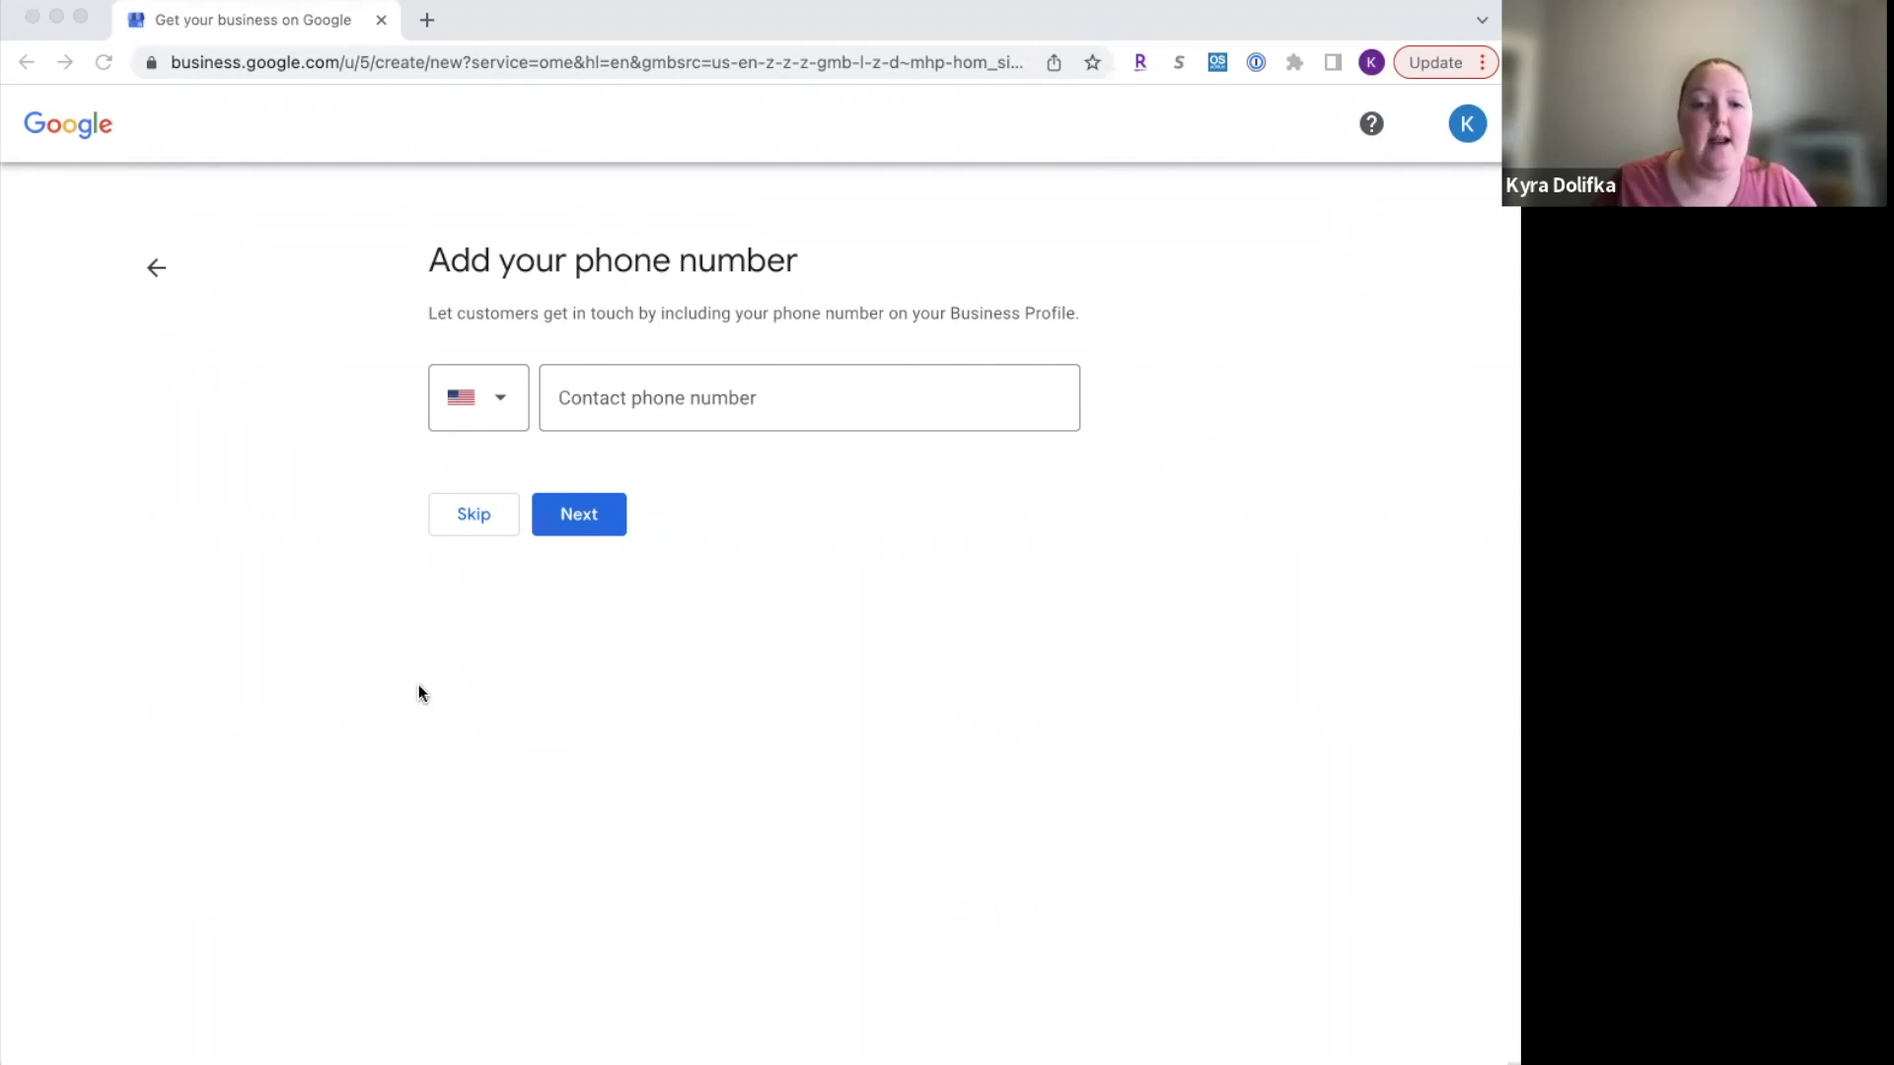
pyautogui.click(694, 398)
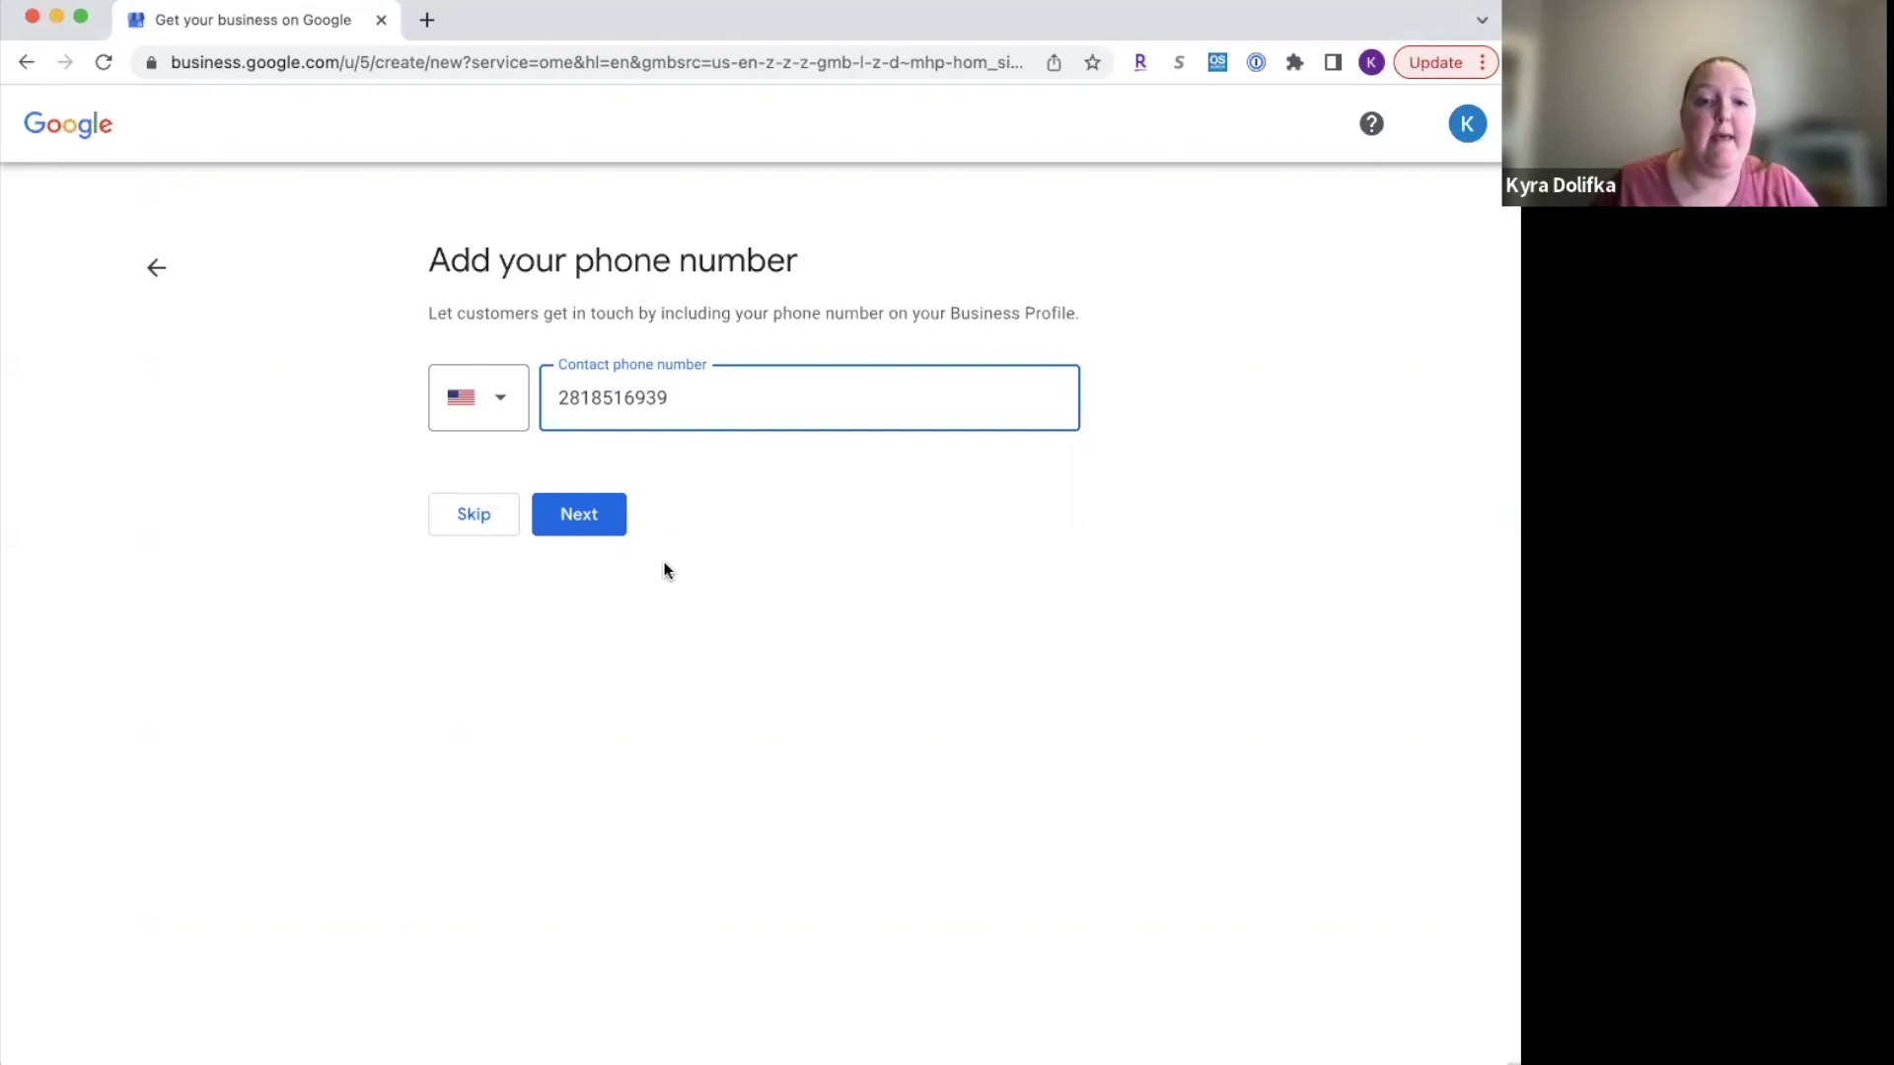
pyautogui.click(572, 515)
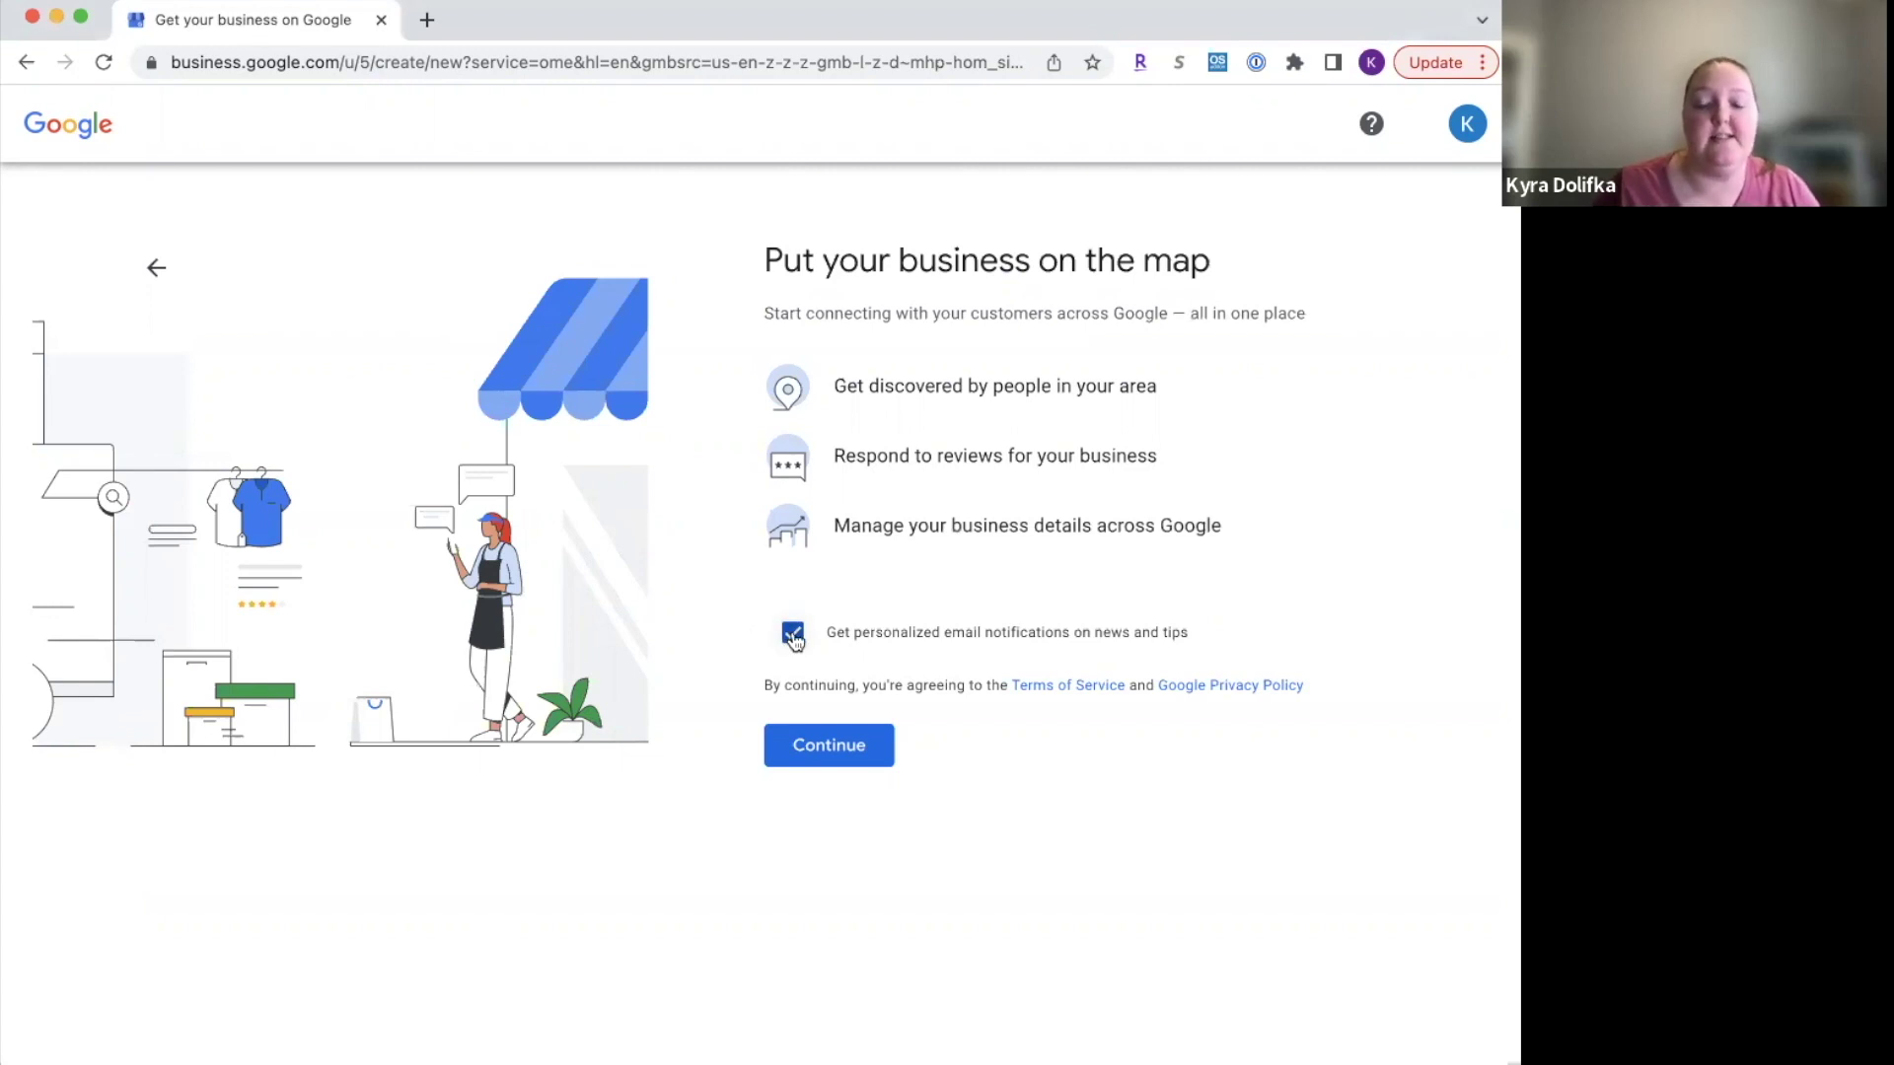
# Step: Turn off personalized email notifications and finish sign-up
pyautogui.click(793, 636)
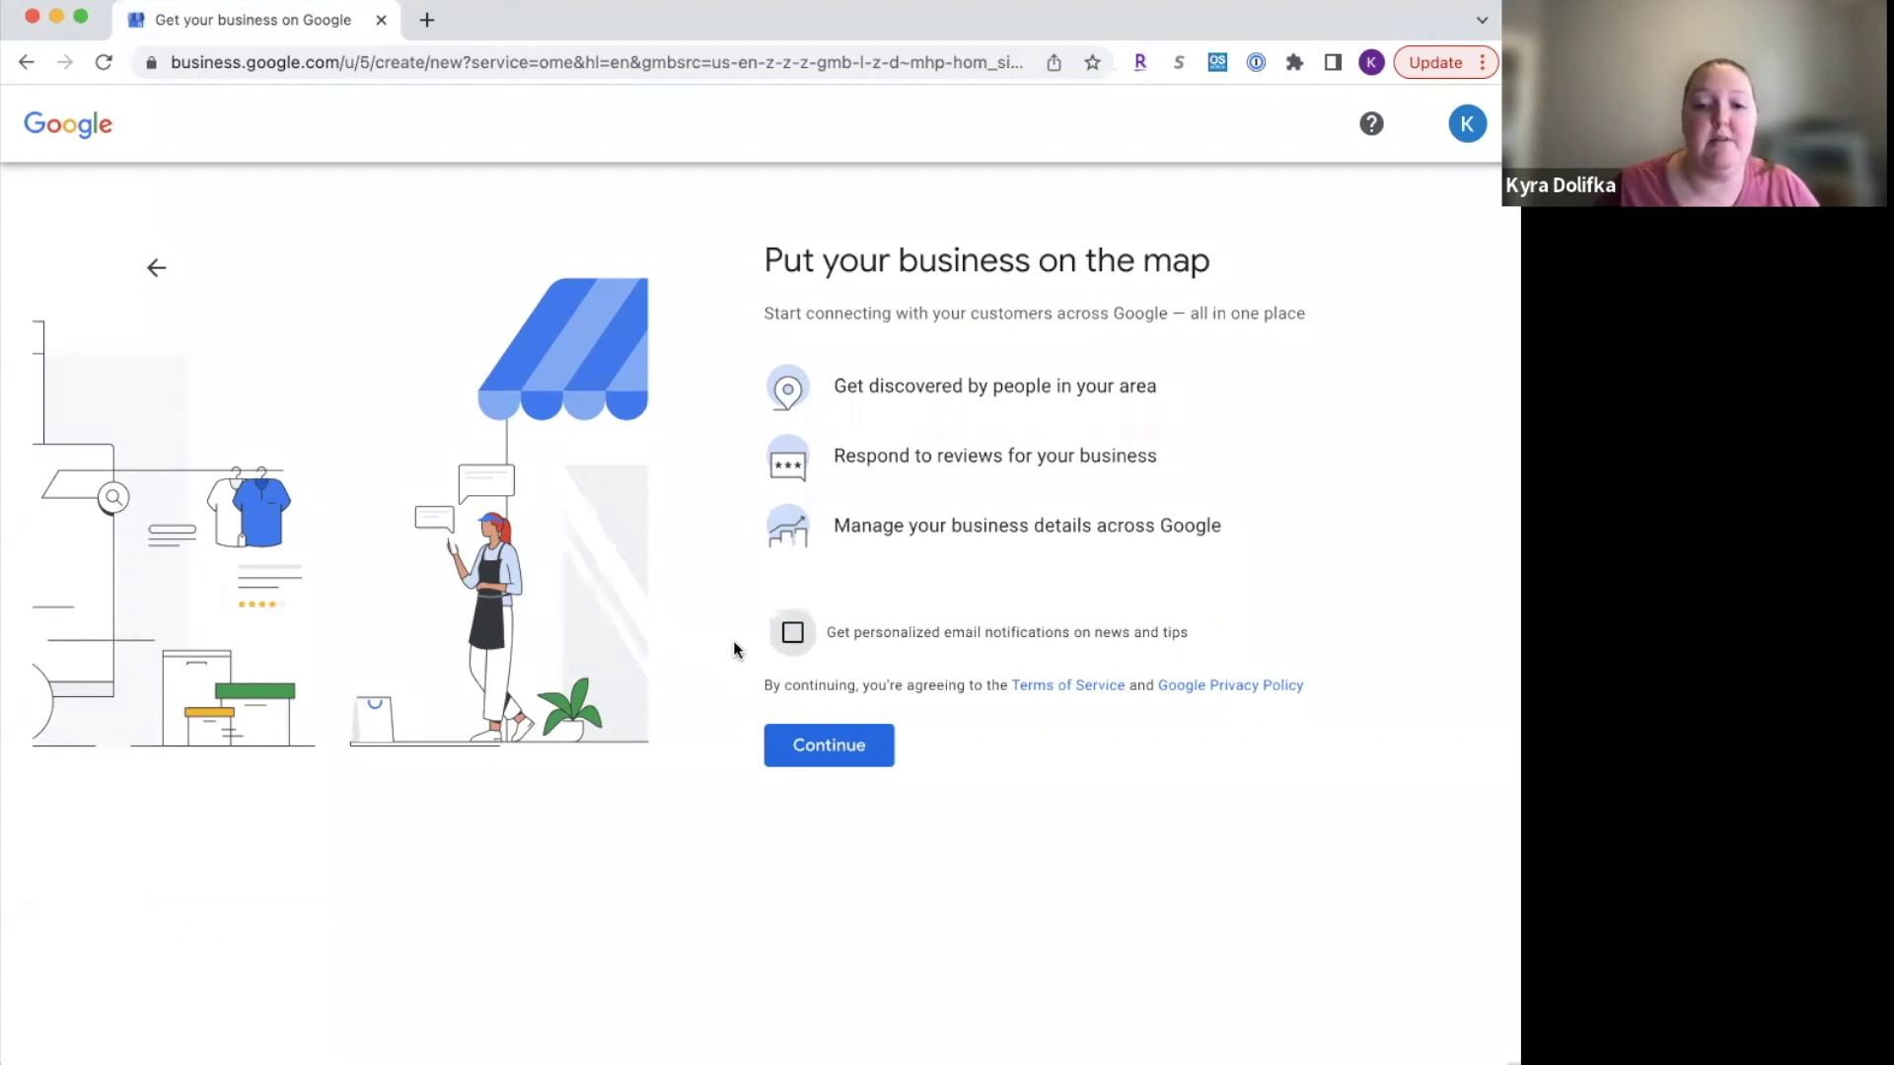
pyautogui.click(832, 763)
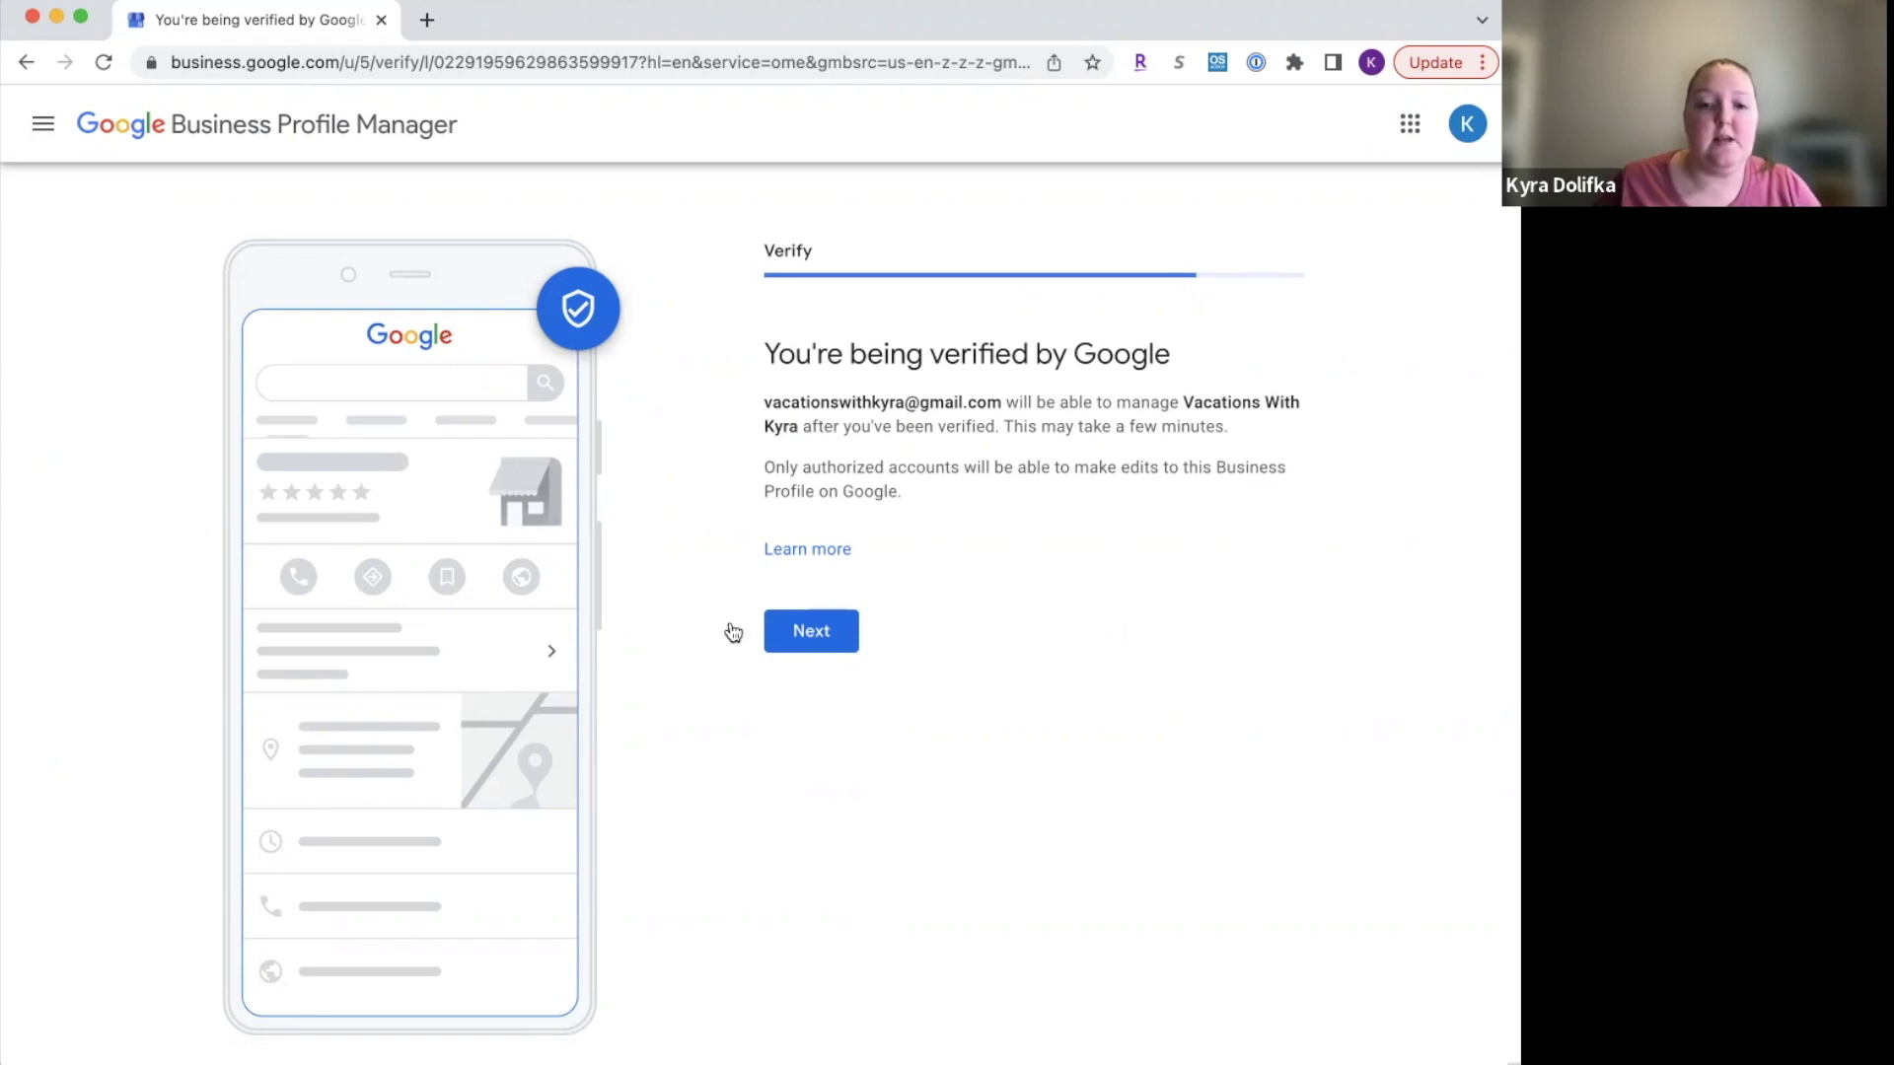
# Step: Continue past the 'You're being verified by Google' notice
pyautogui.click(824, 636)
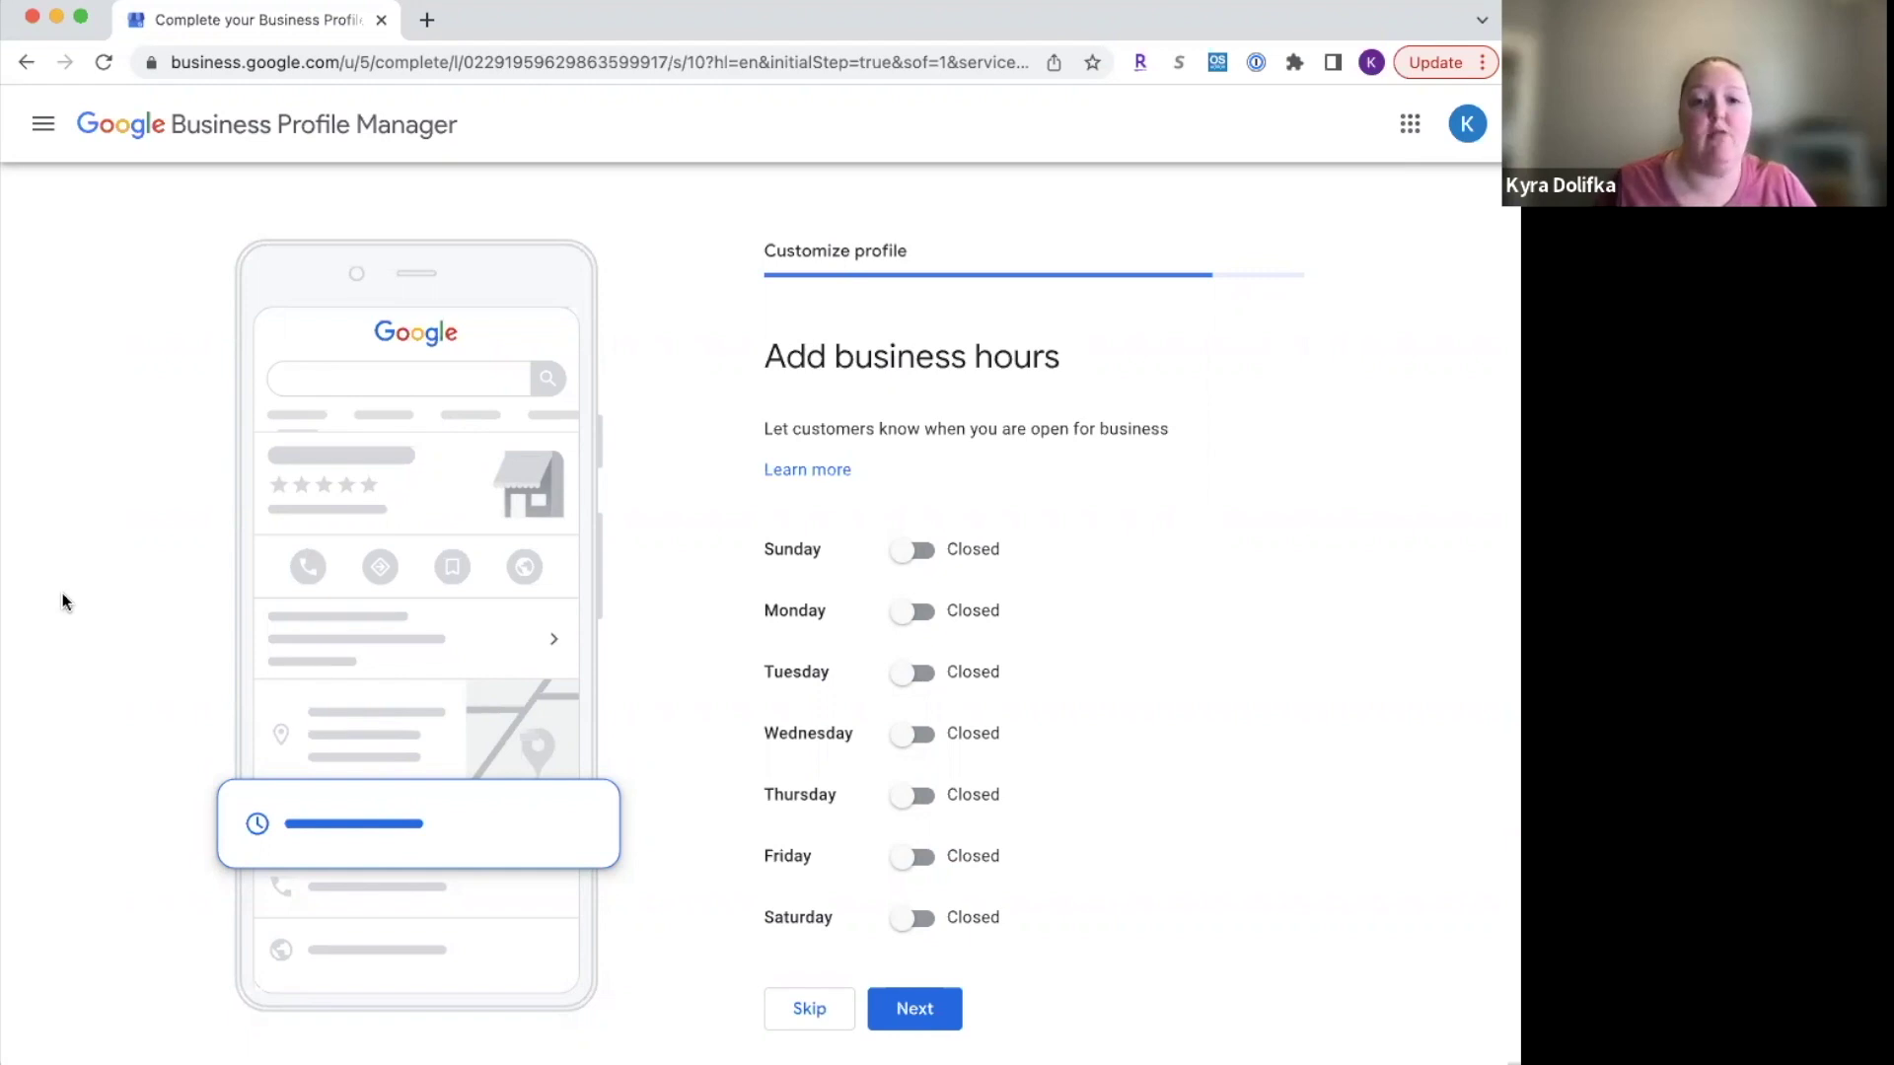
# Step: Mark all seven days, Sunday through Saturday, as open
pyautogui.scroll(-1, 62, 595)
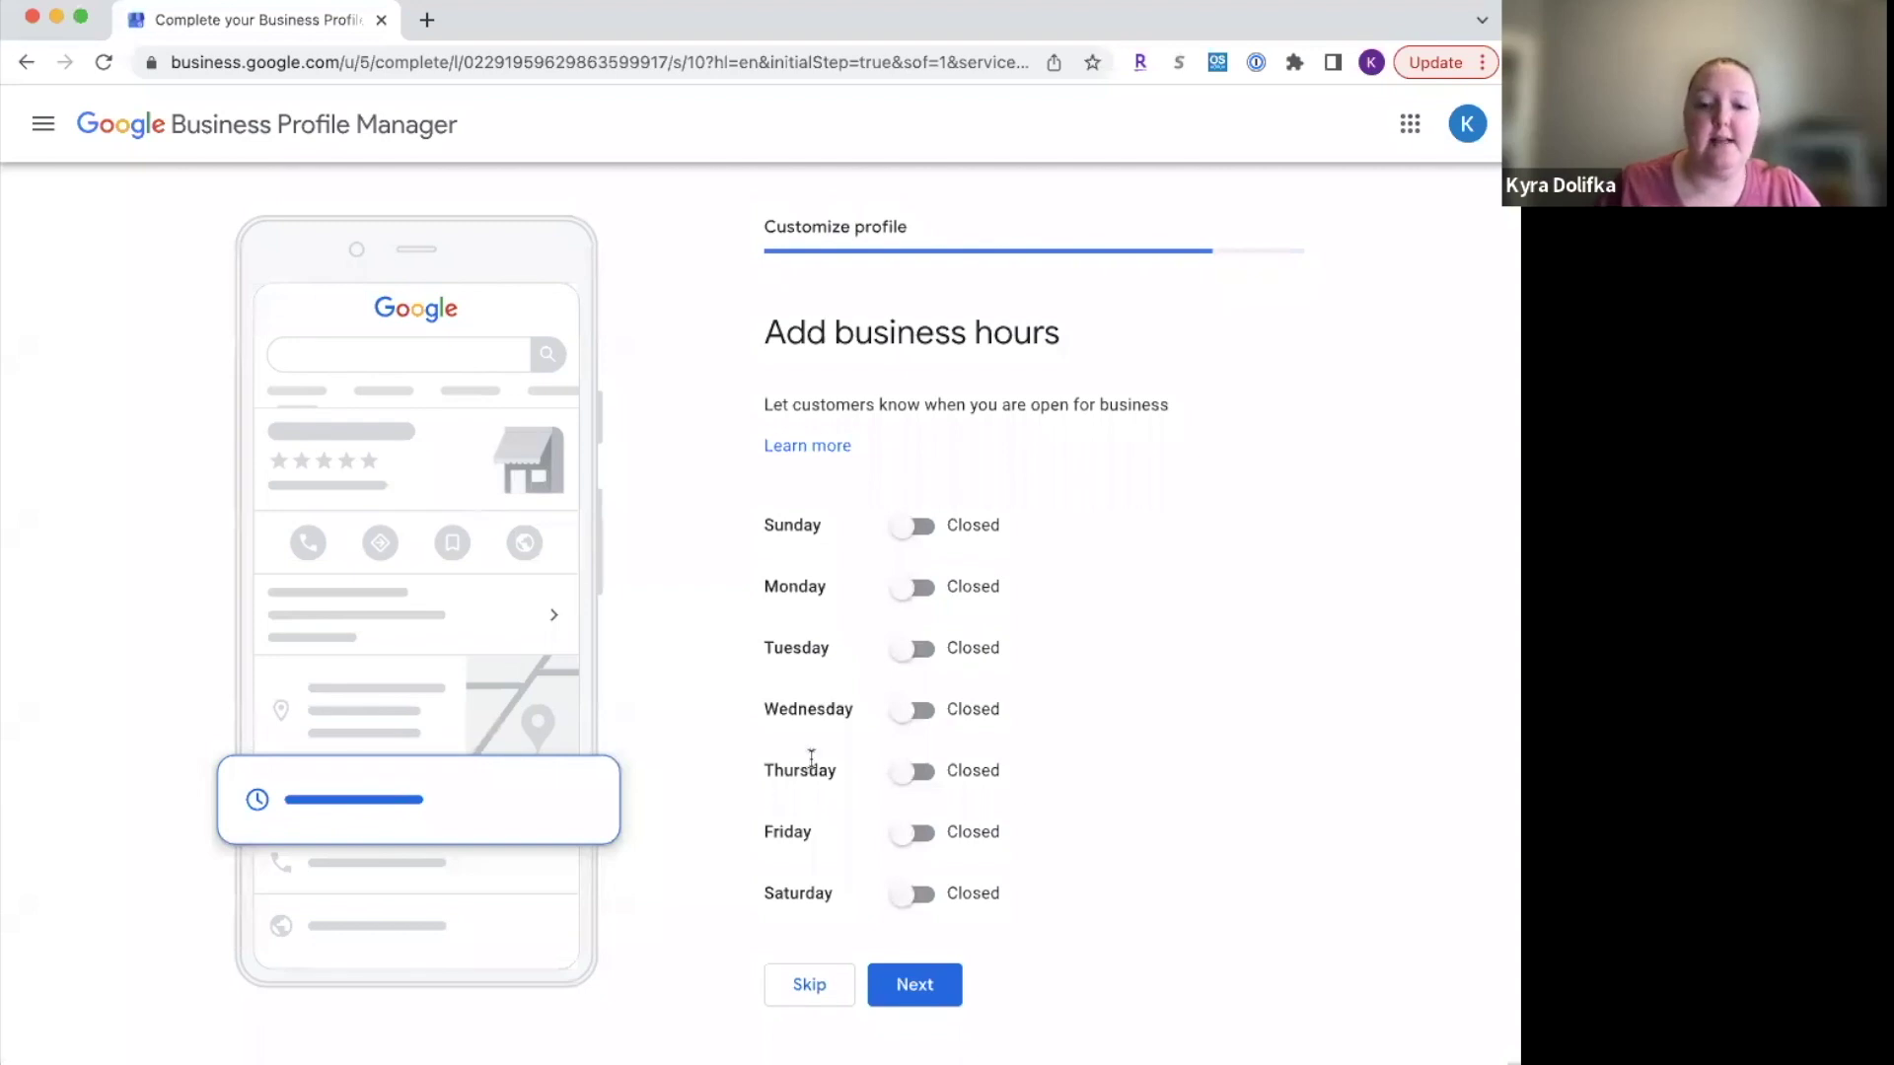
pyautogui.click(908, 527)
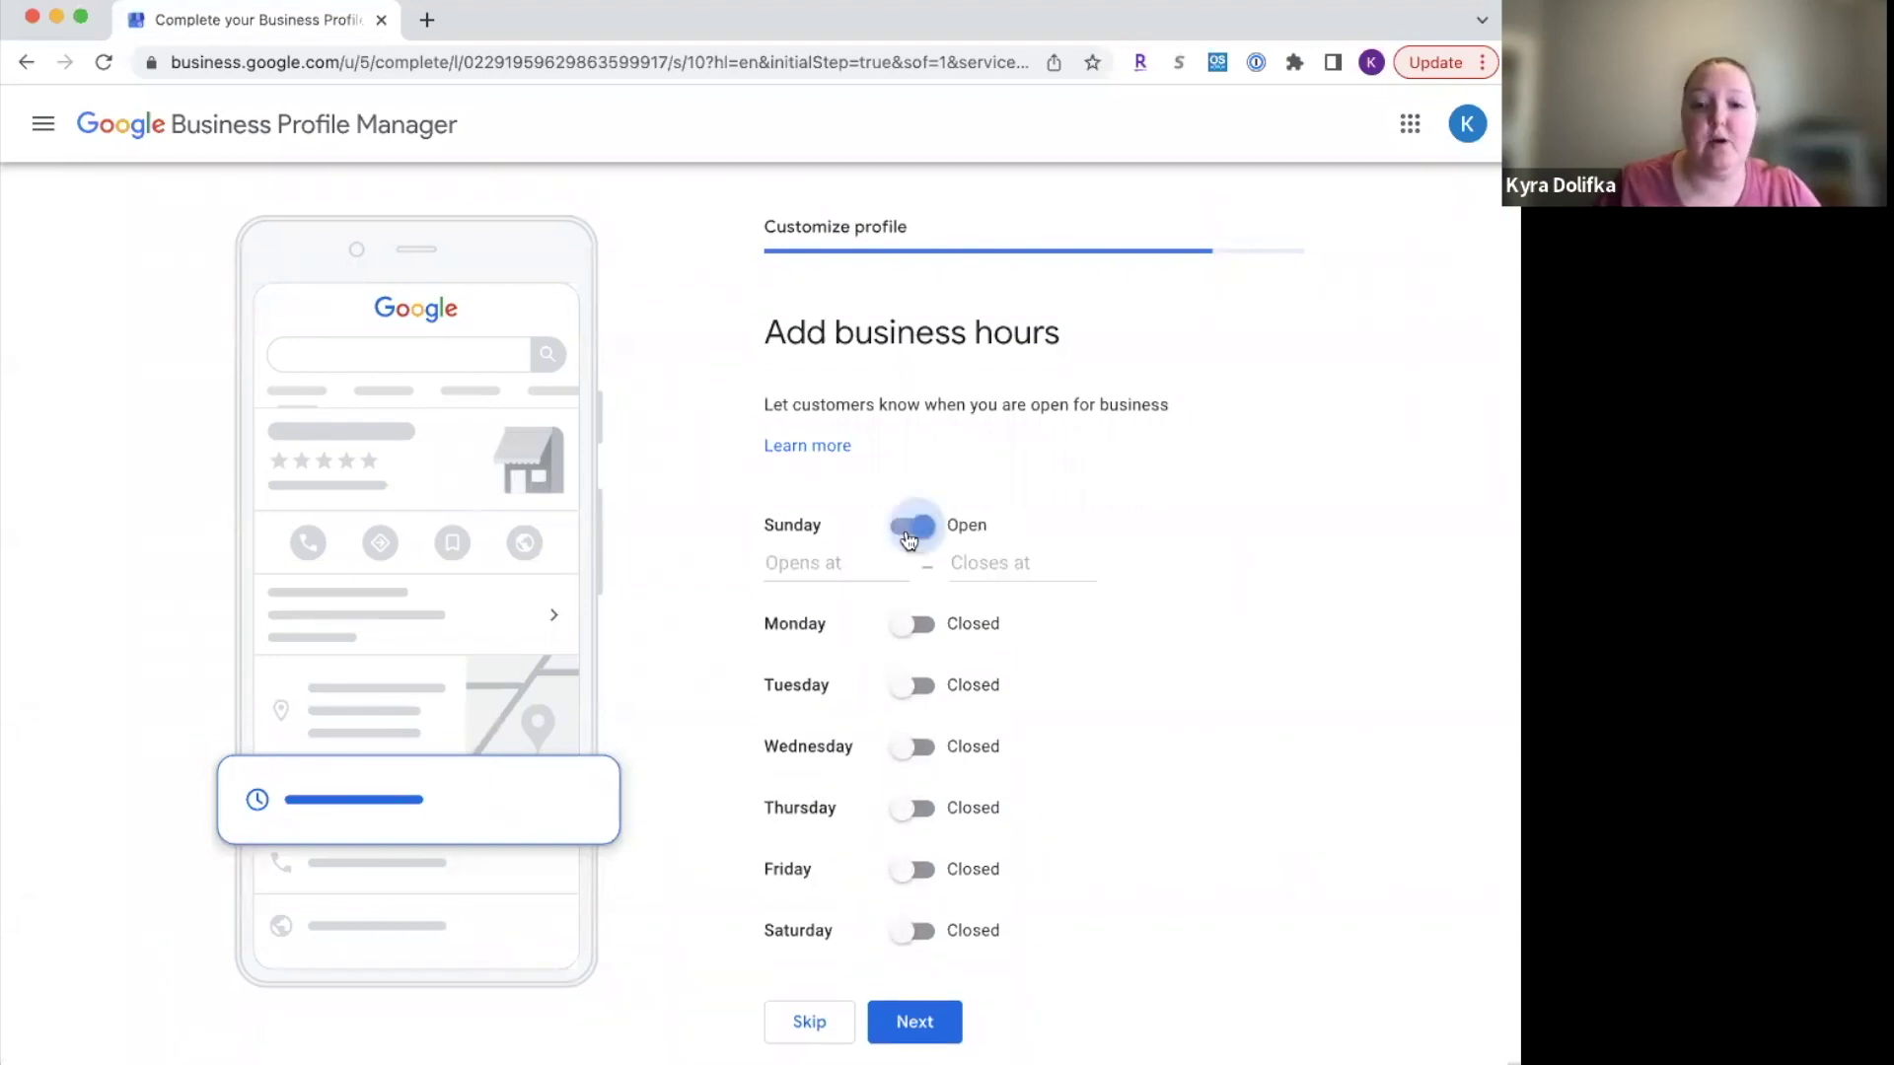
pyautogui.scroll(-1, 904, 631)
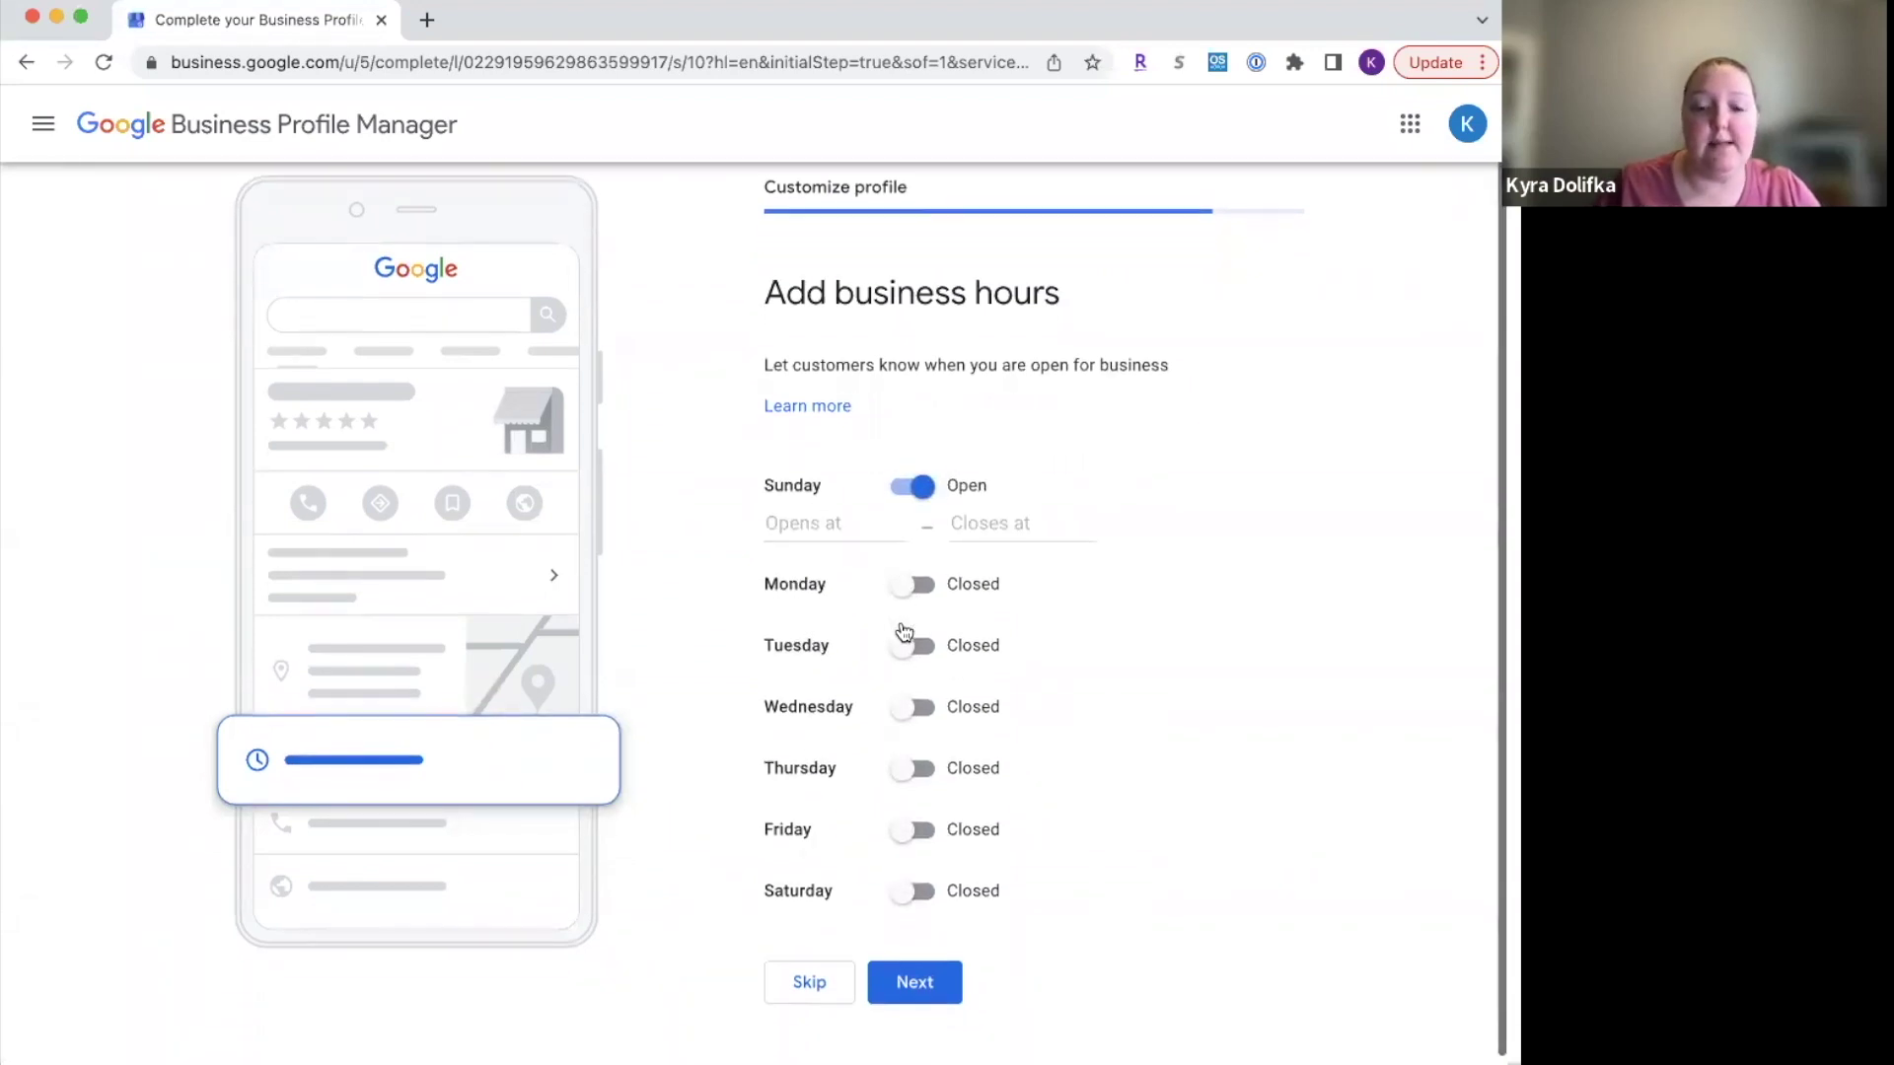
pyautogui.click(911, 570)
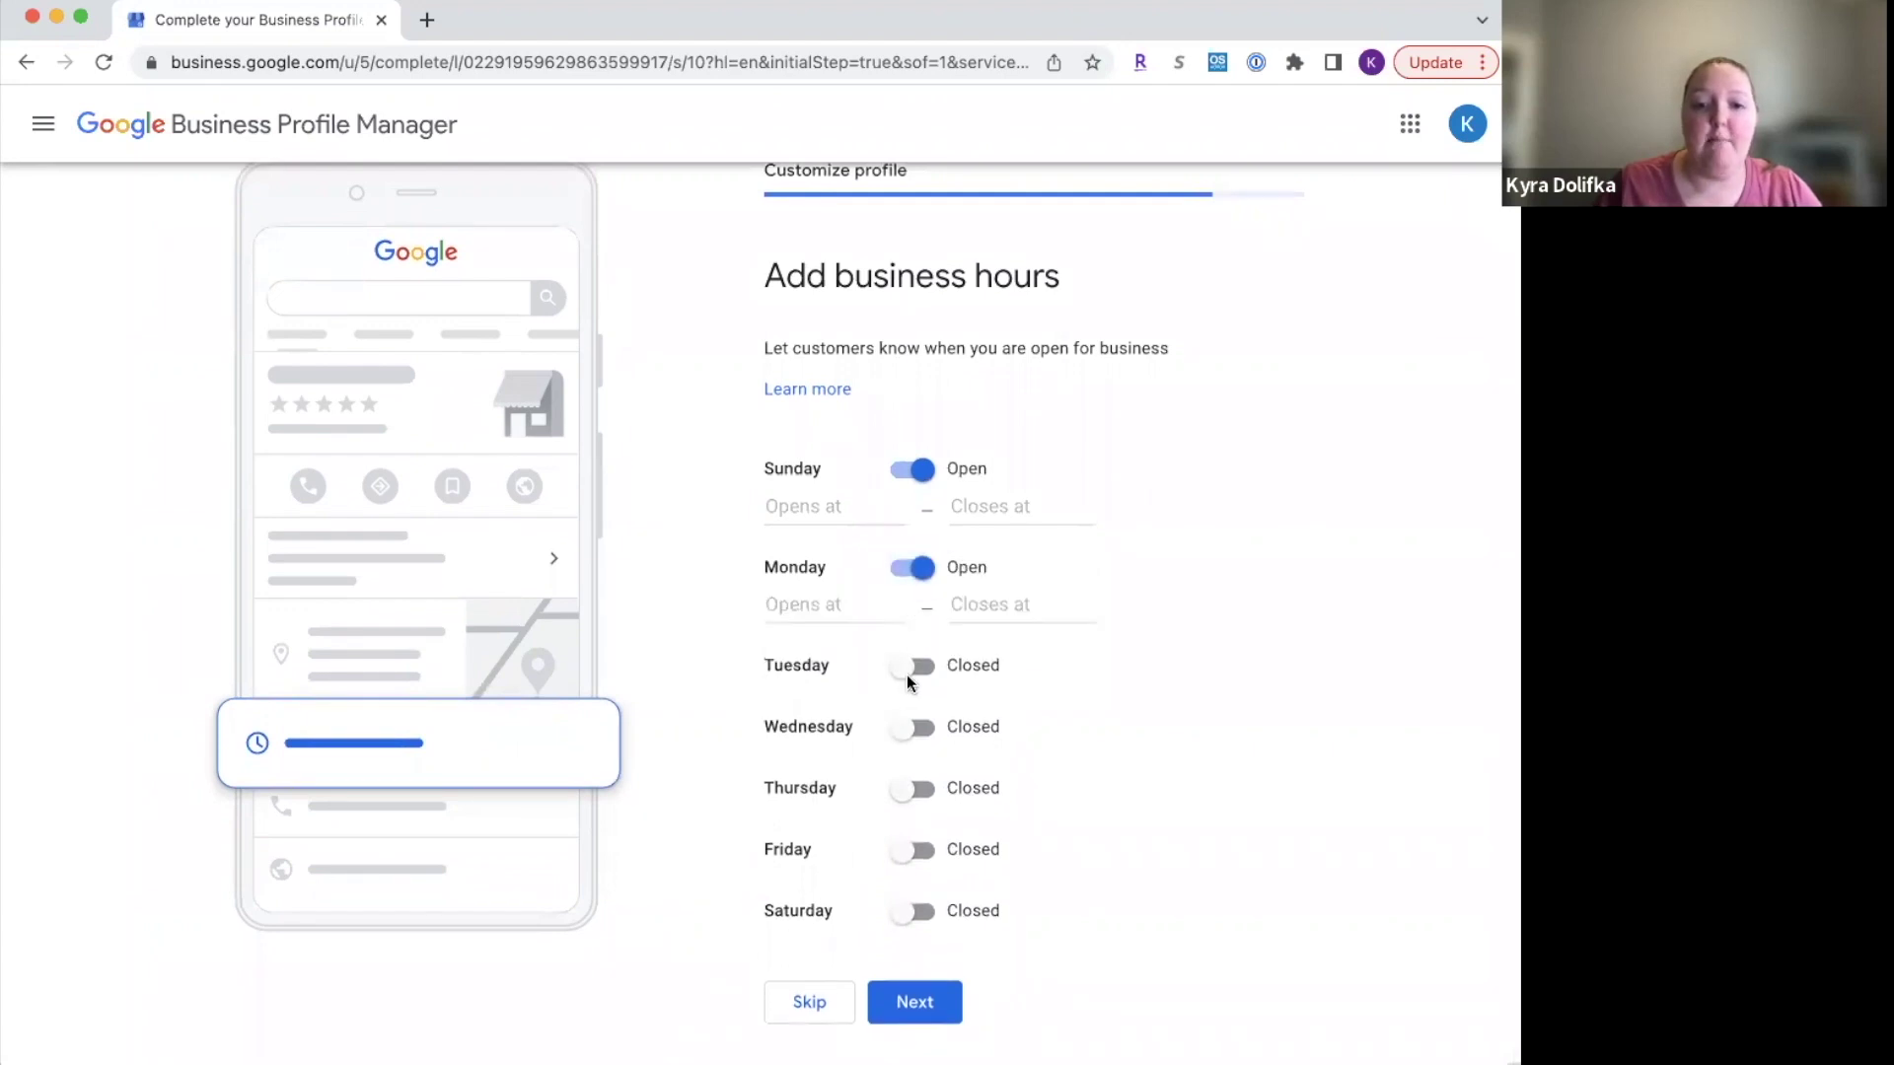
pyautogui.click(911, 670)
pyautogui.click(904, 771)
pyautogui.click(904, 866)
pyautogui.click(909, 961)
pyautogui.scroll(-1, 904, 1032)
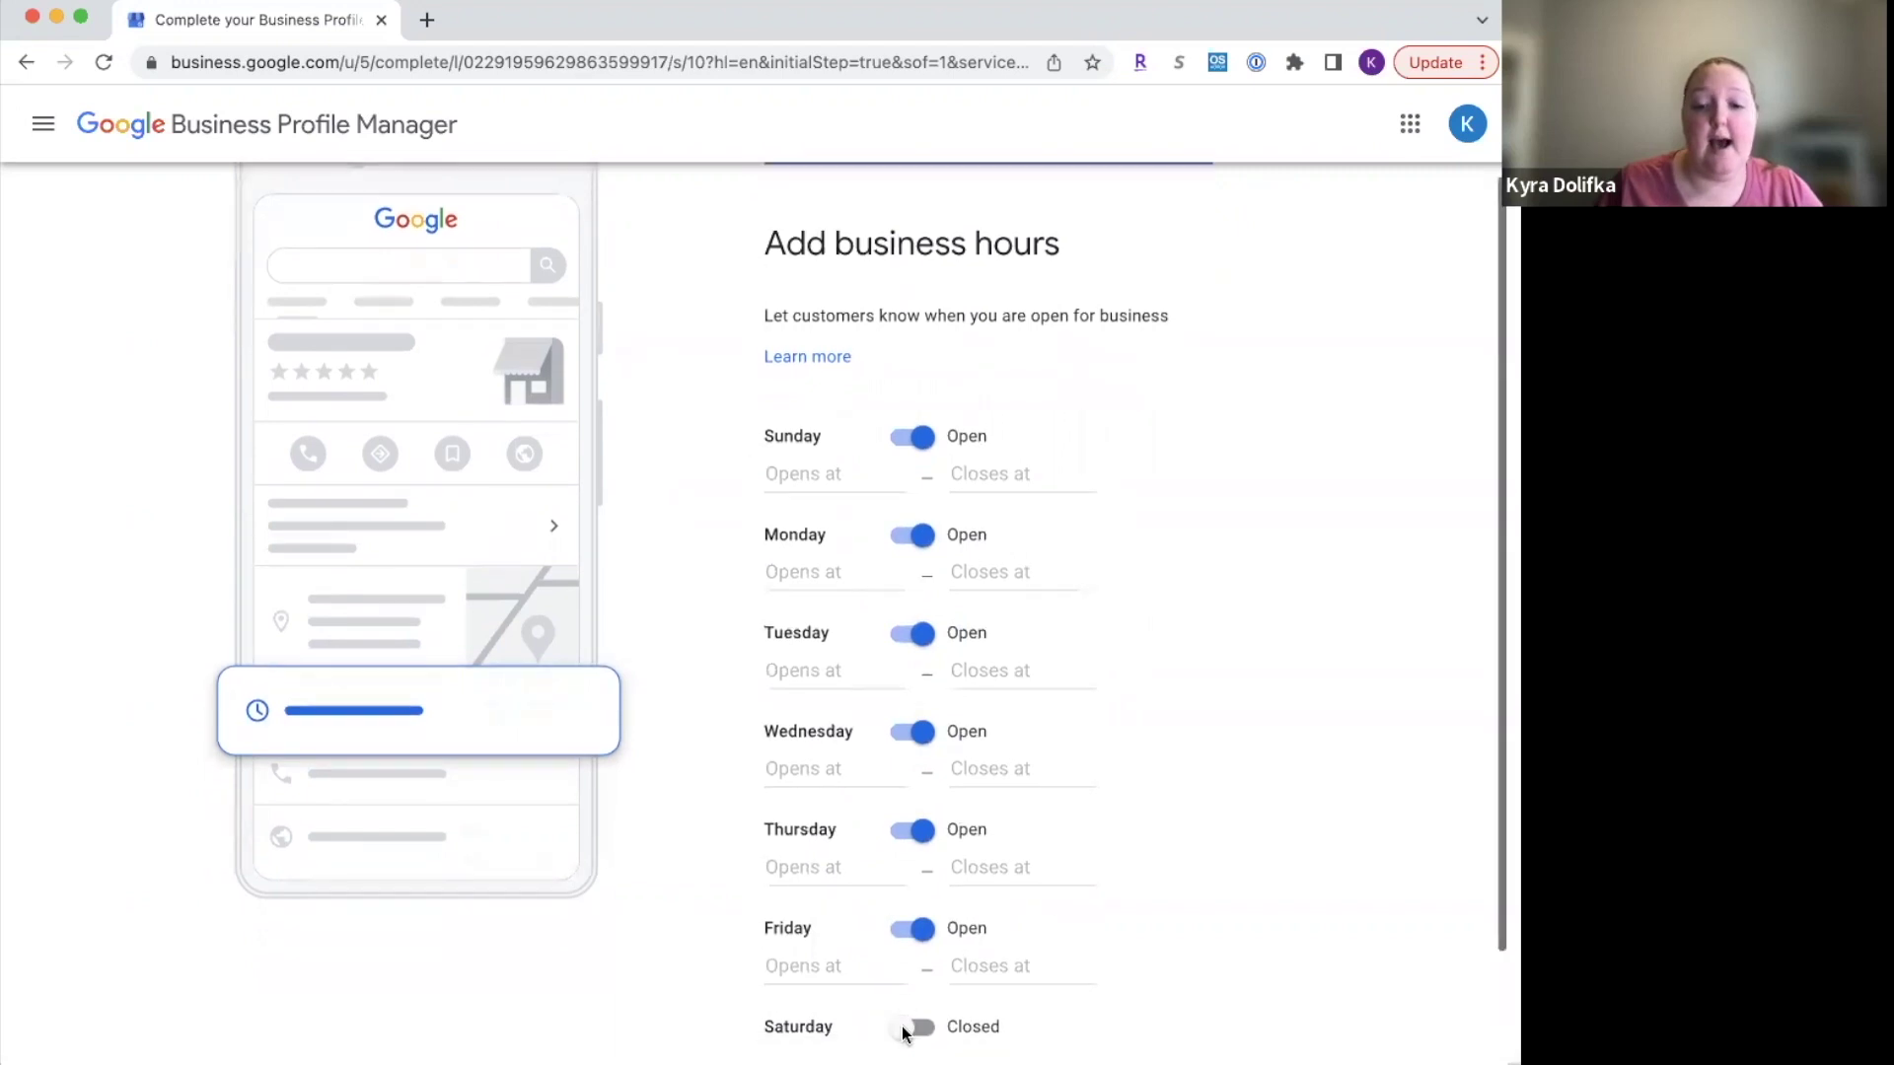
pyautogui.click(908, 1010)
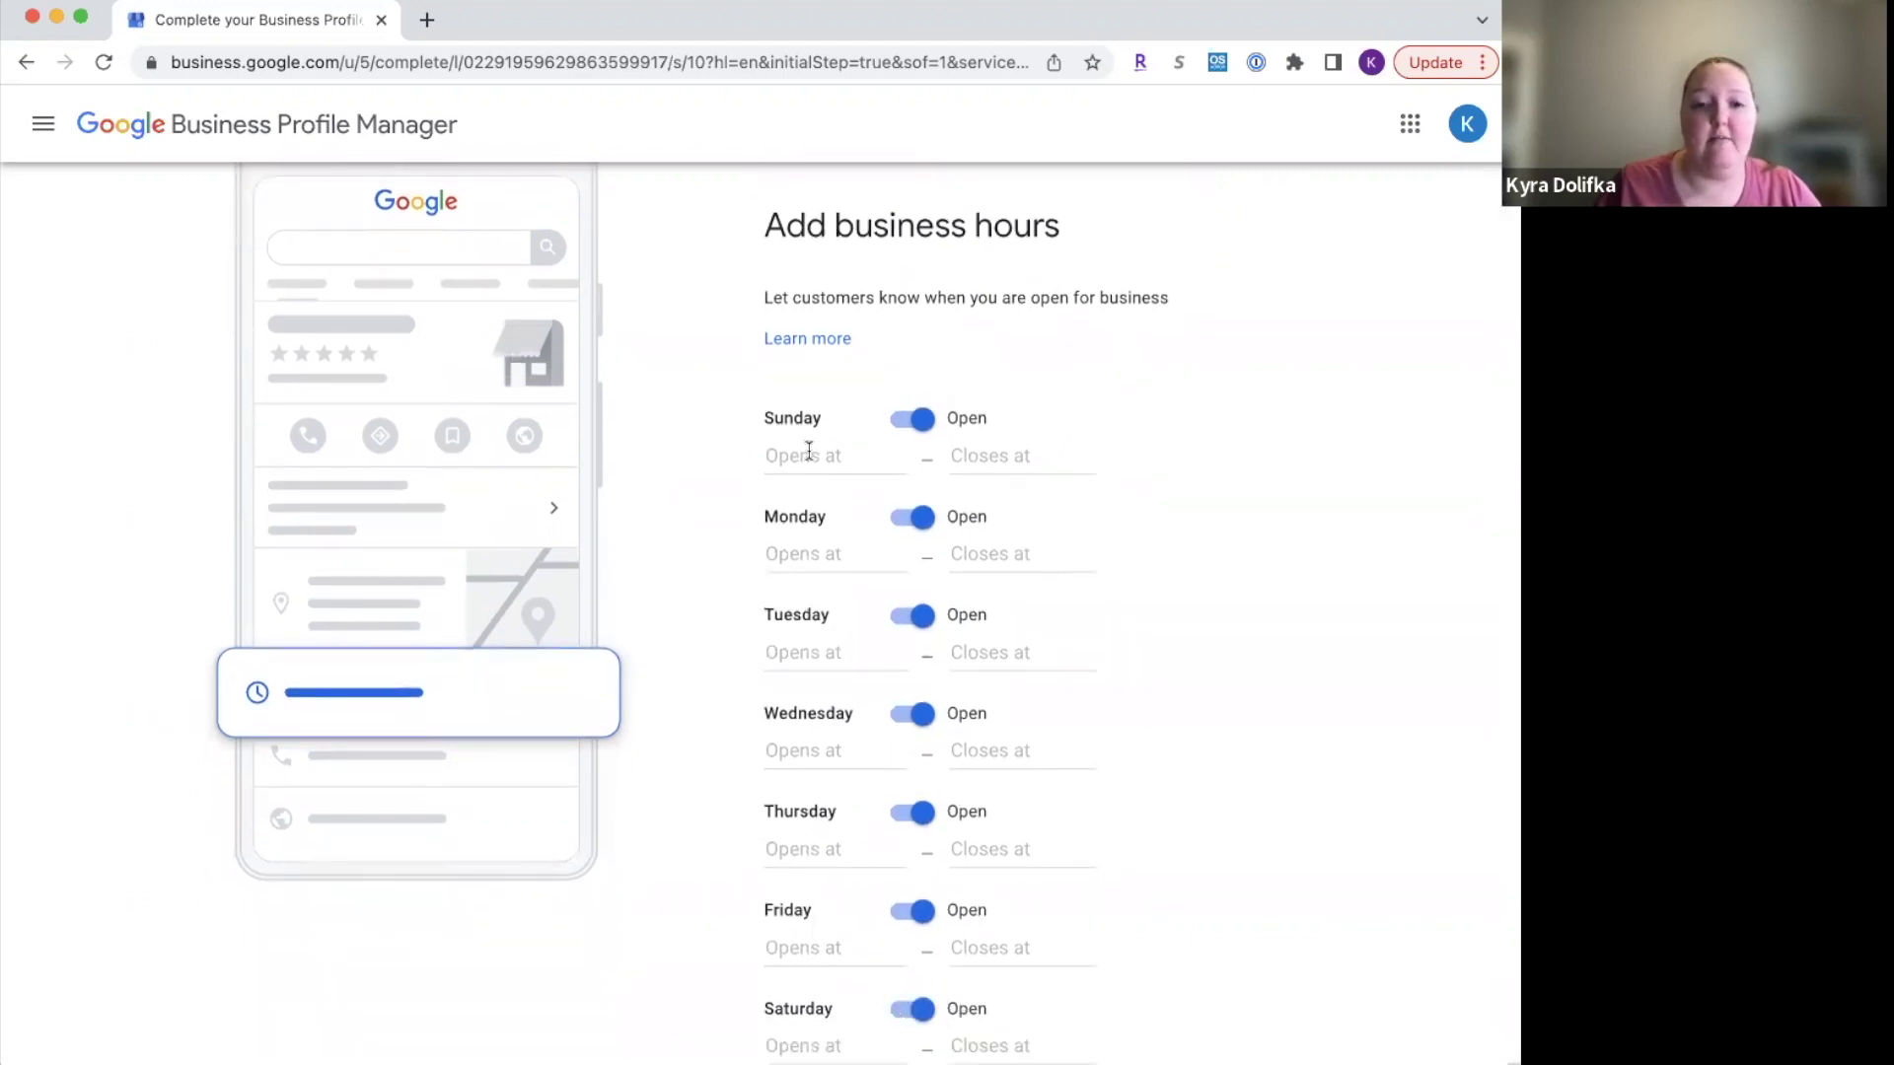
# Step: Set each day's opening time from Sunday to Saturday to 24 hours
pyautogui.click(809, 451)
pyautogui.click(810, 509)
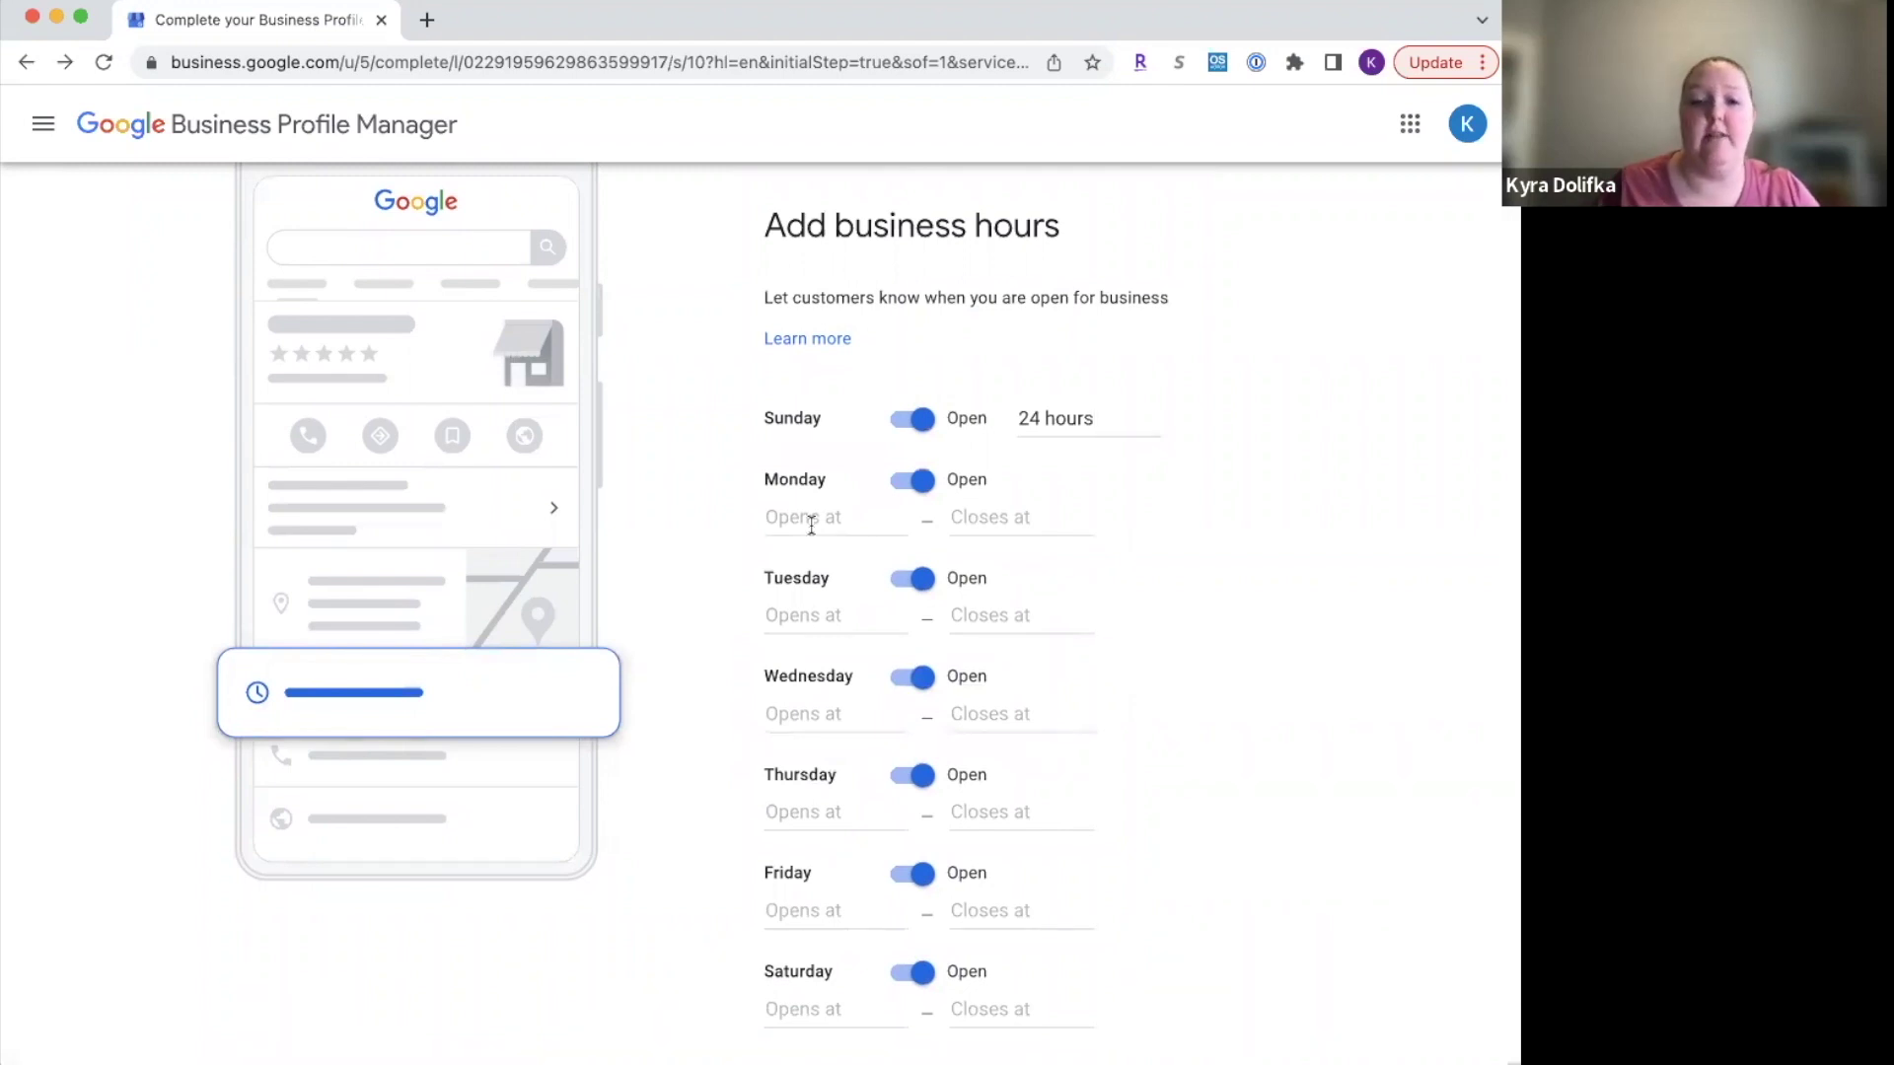
pyautogui.click(809, 522)
pyautogui.click(797, 570)
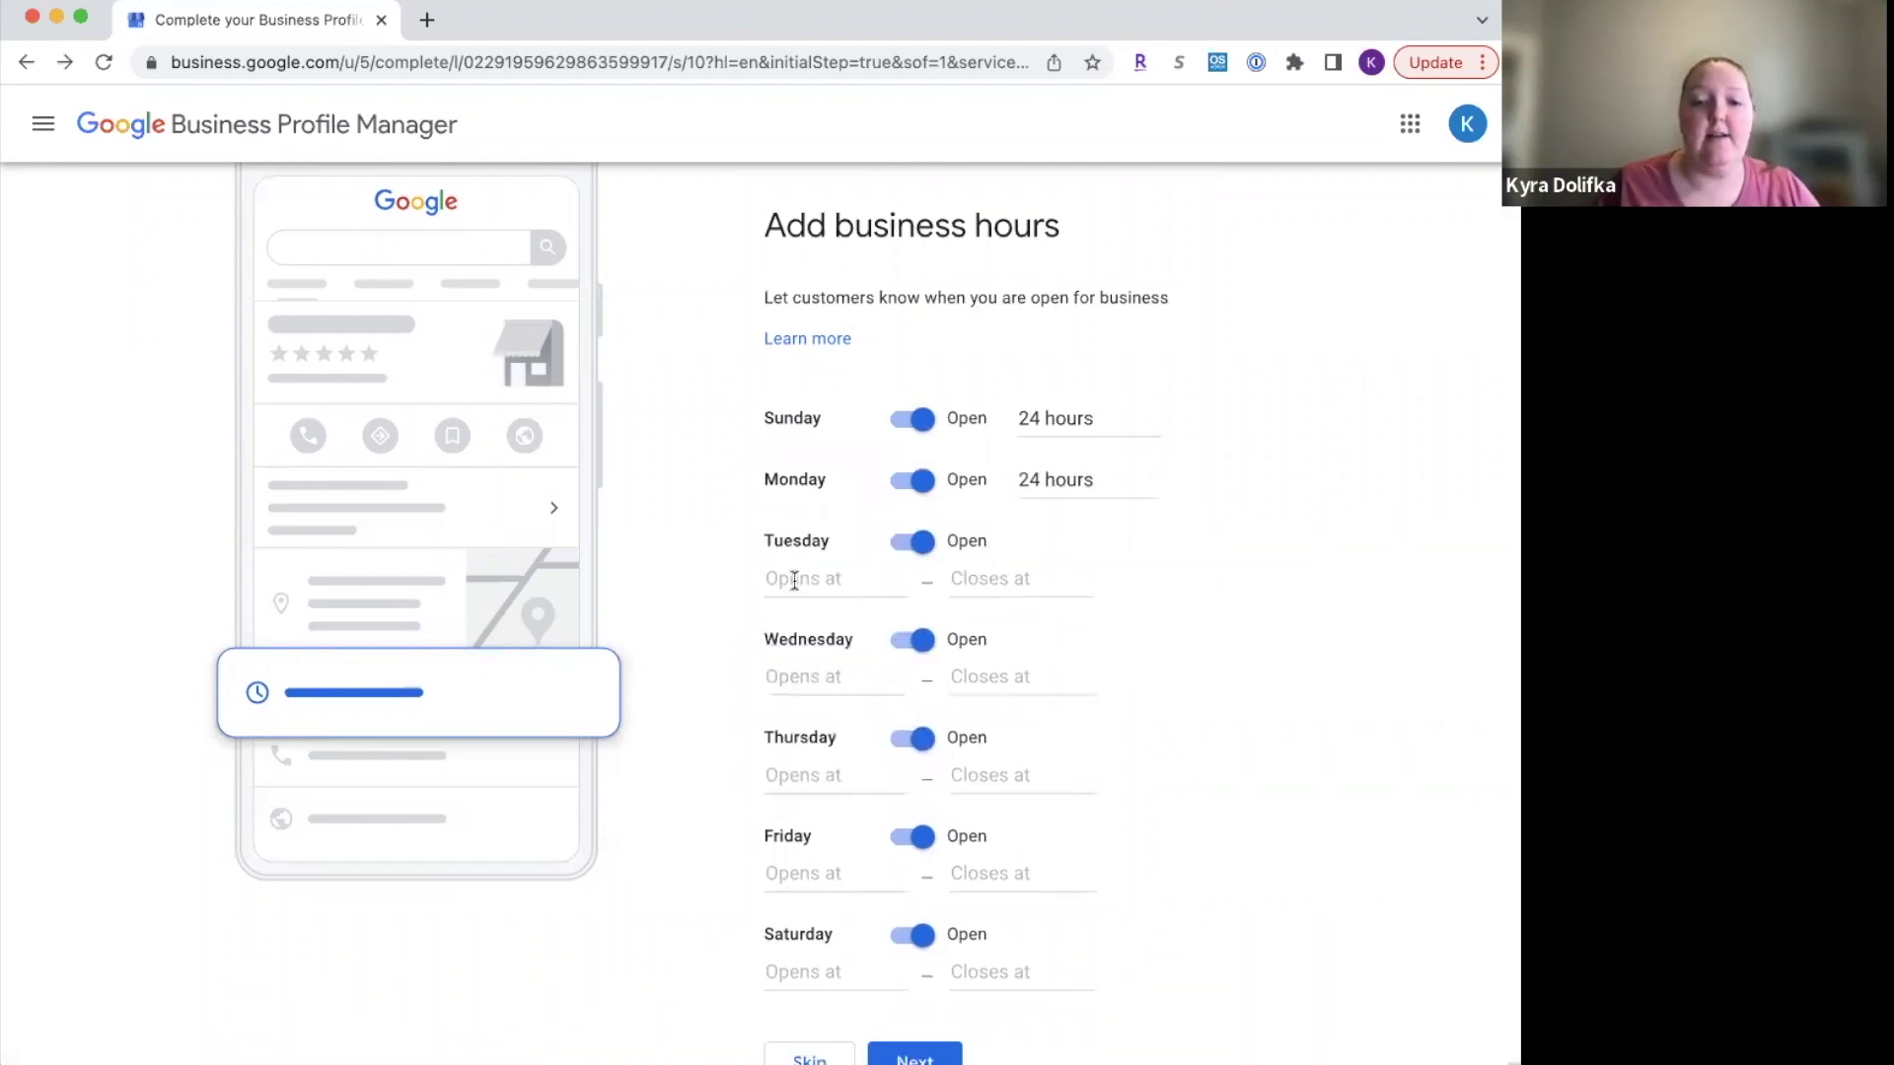
pyautogui.click(793, 575)
pyautogui.click(797, 628)
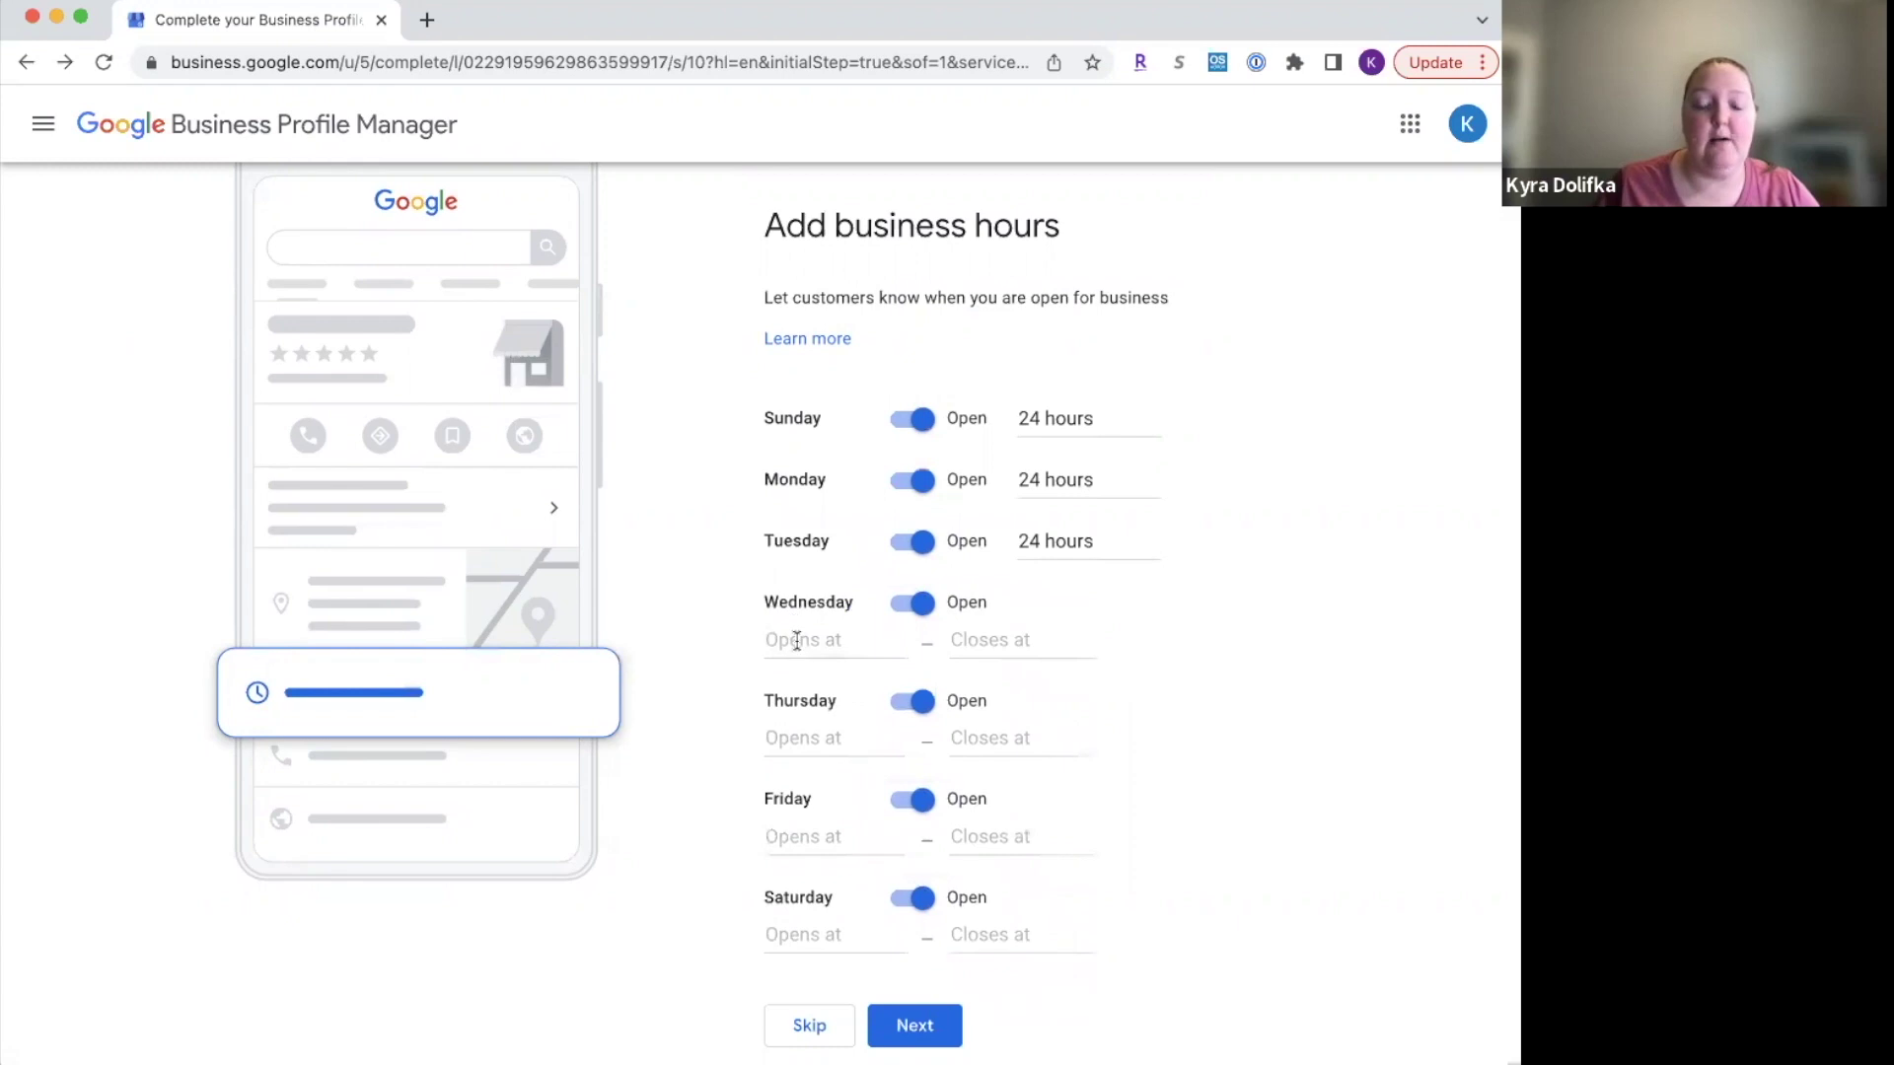
pyautogui.click(795, 639)
pyautogui.click(807, 694)
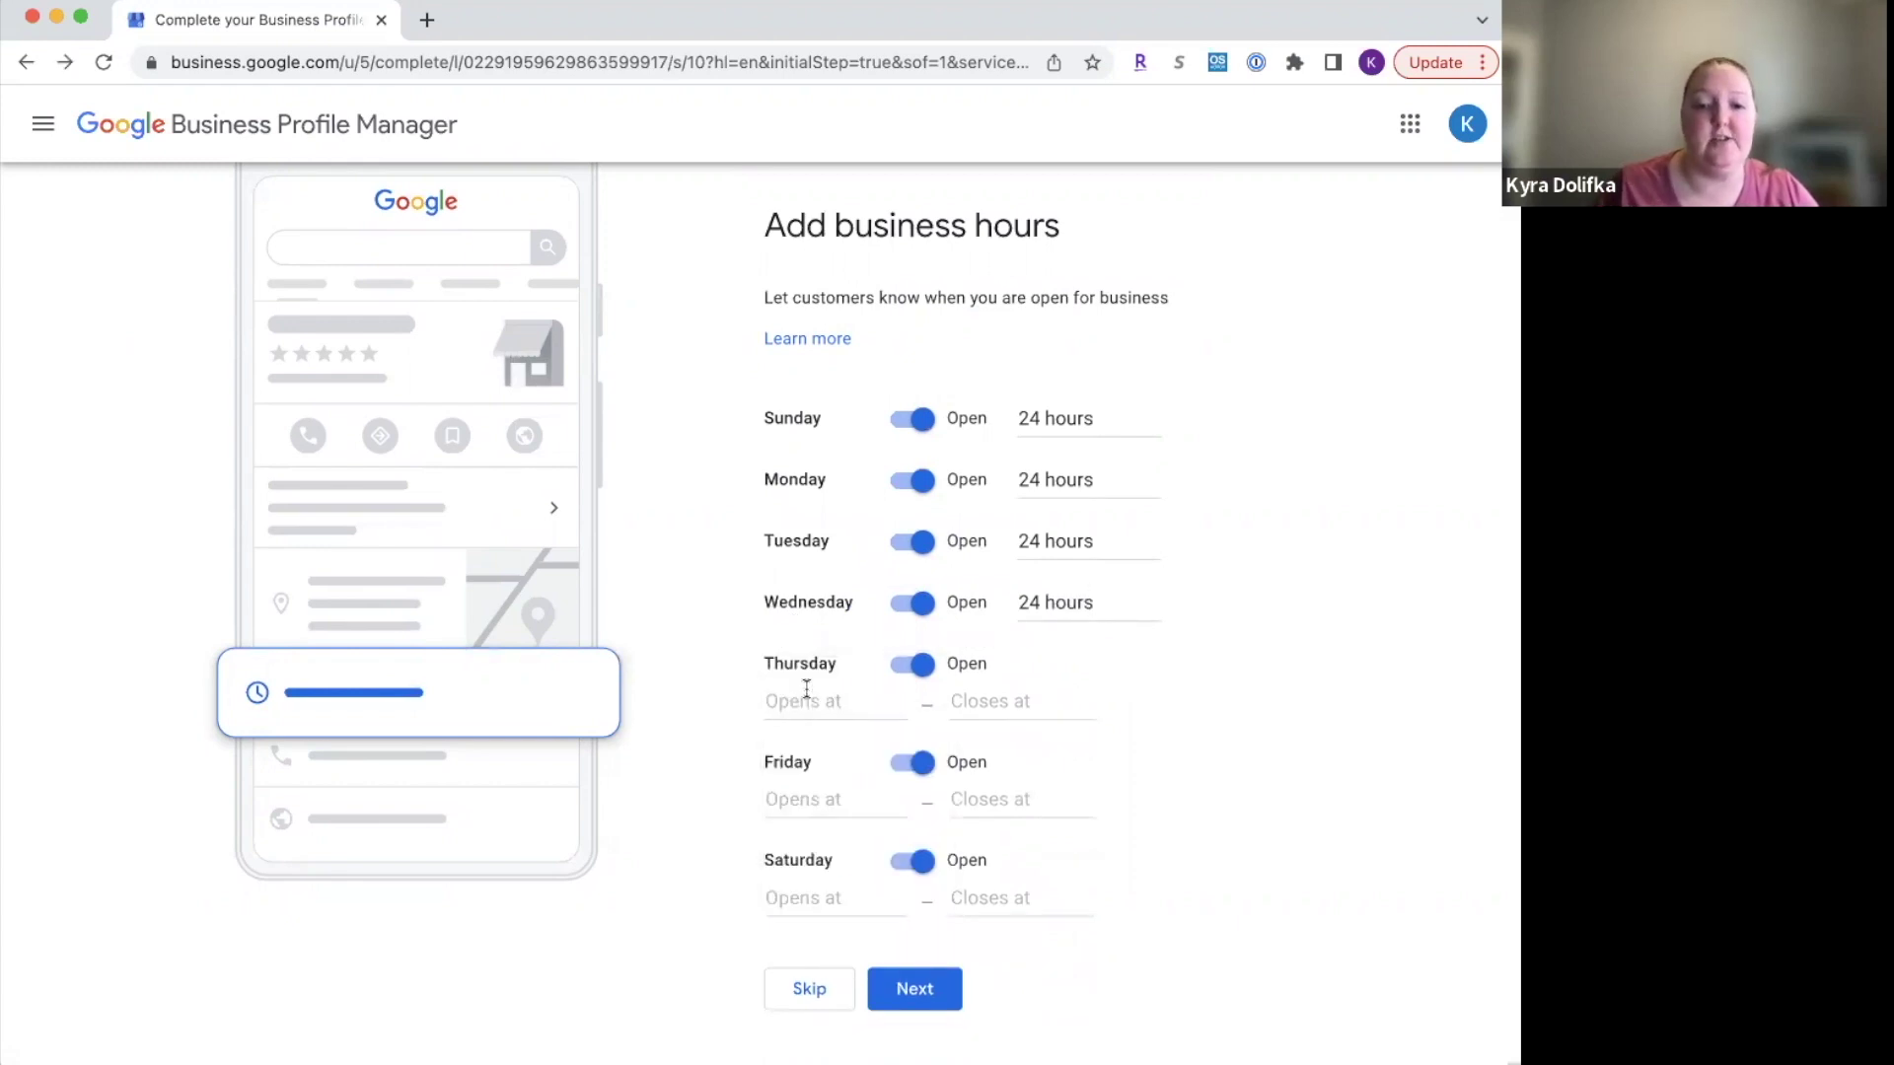
pyautogui.click(807, 695)
pyautogui.click(809, 752)
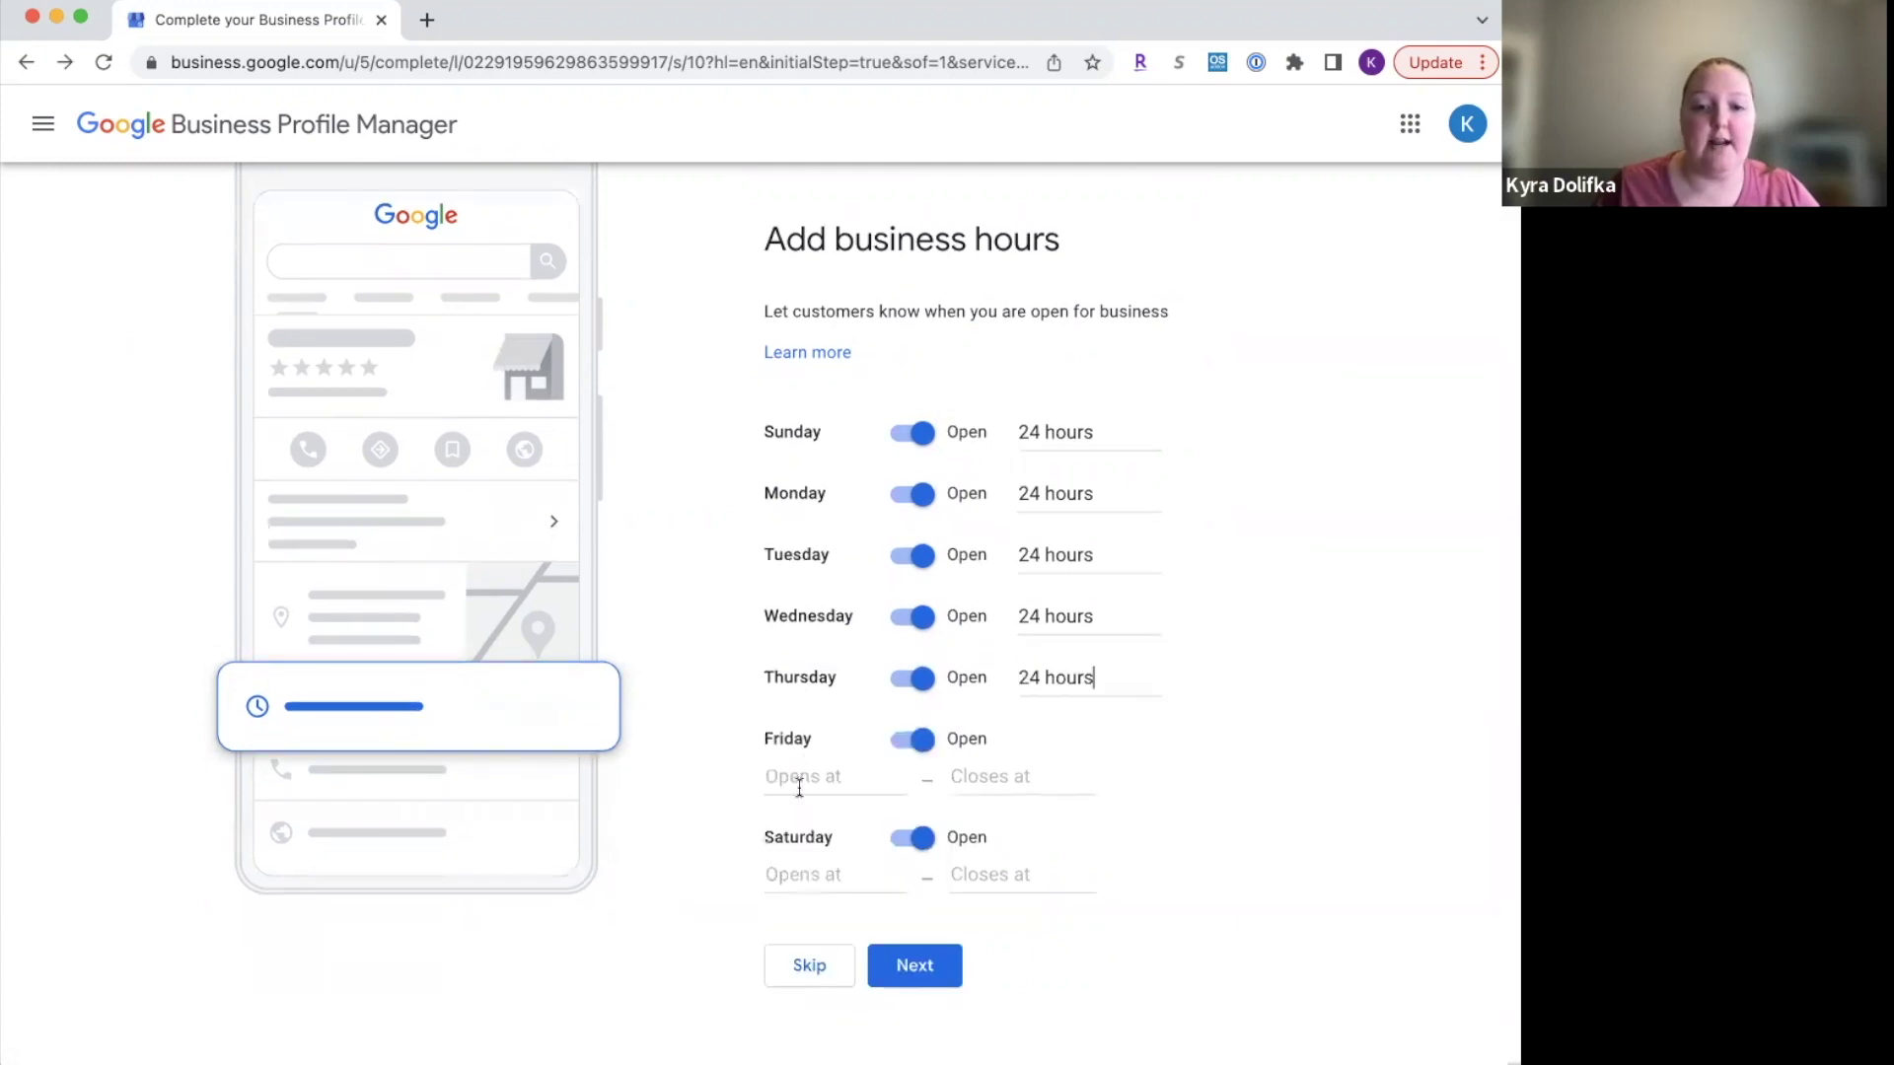
pyautogui.click(797, 779)
pyautogui.click(801, 832)
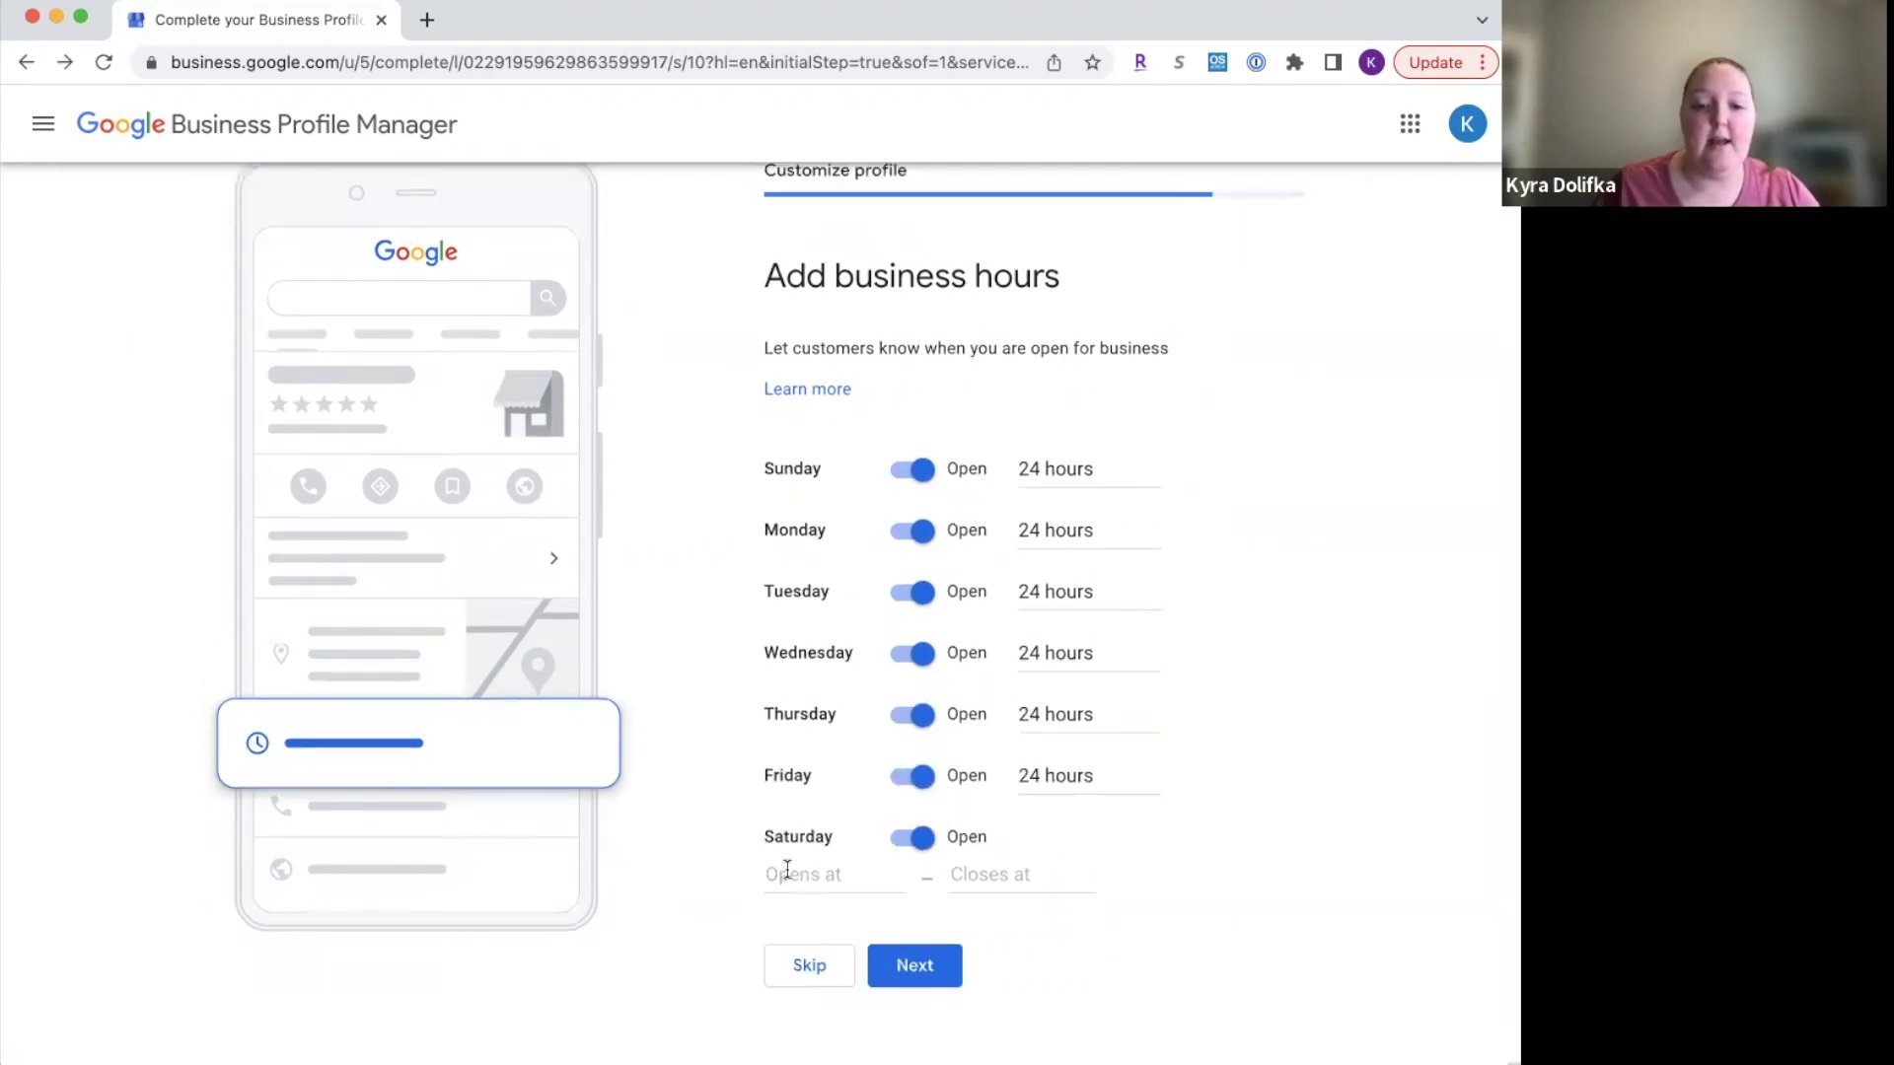
pyautogui.click(787, 872)
pyautogui.click(796, 925)
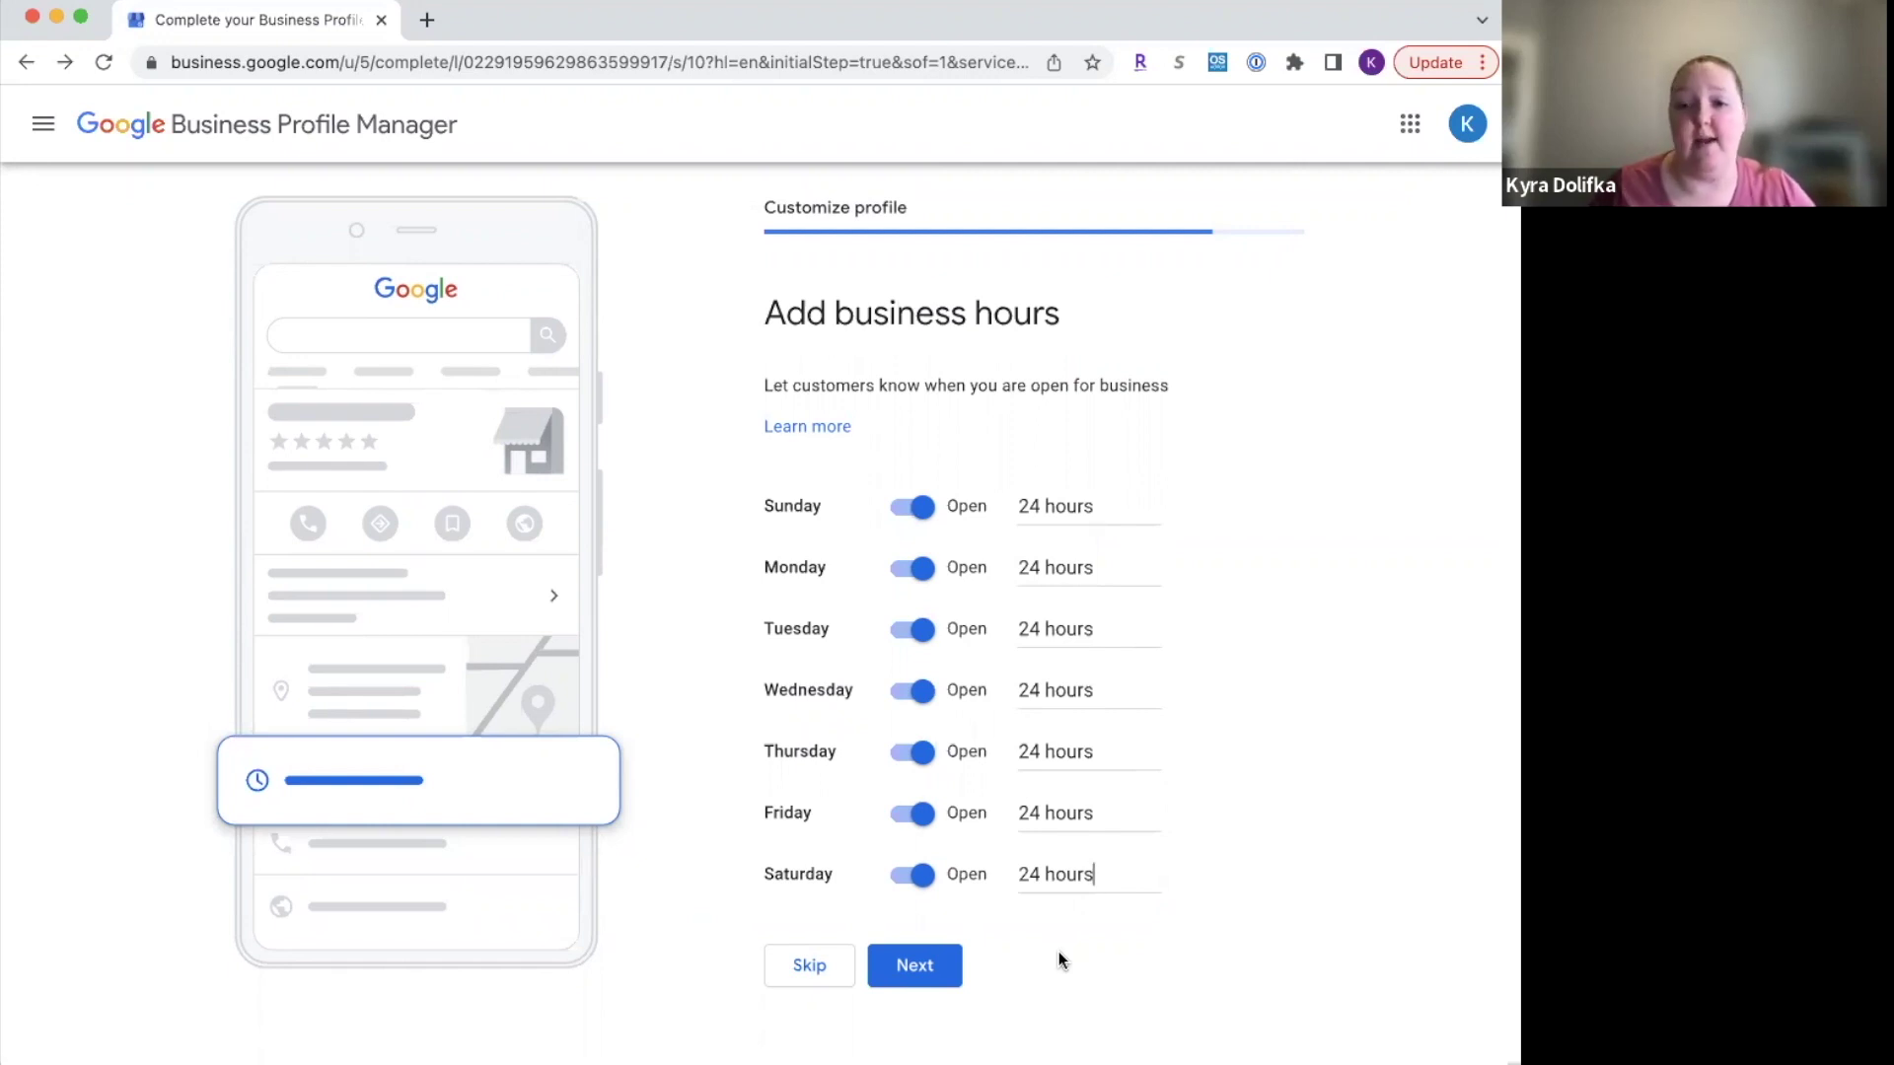
# Step: Save the 24-hour schedule and keep Accept Messages enabled
pyautogui.click(931, 967)
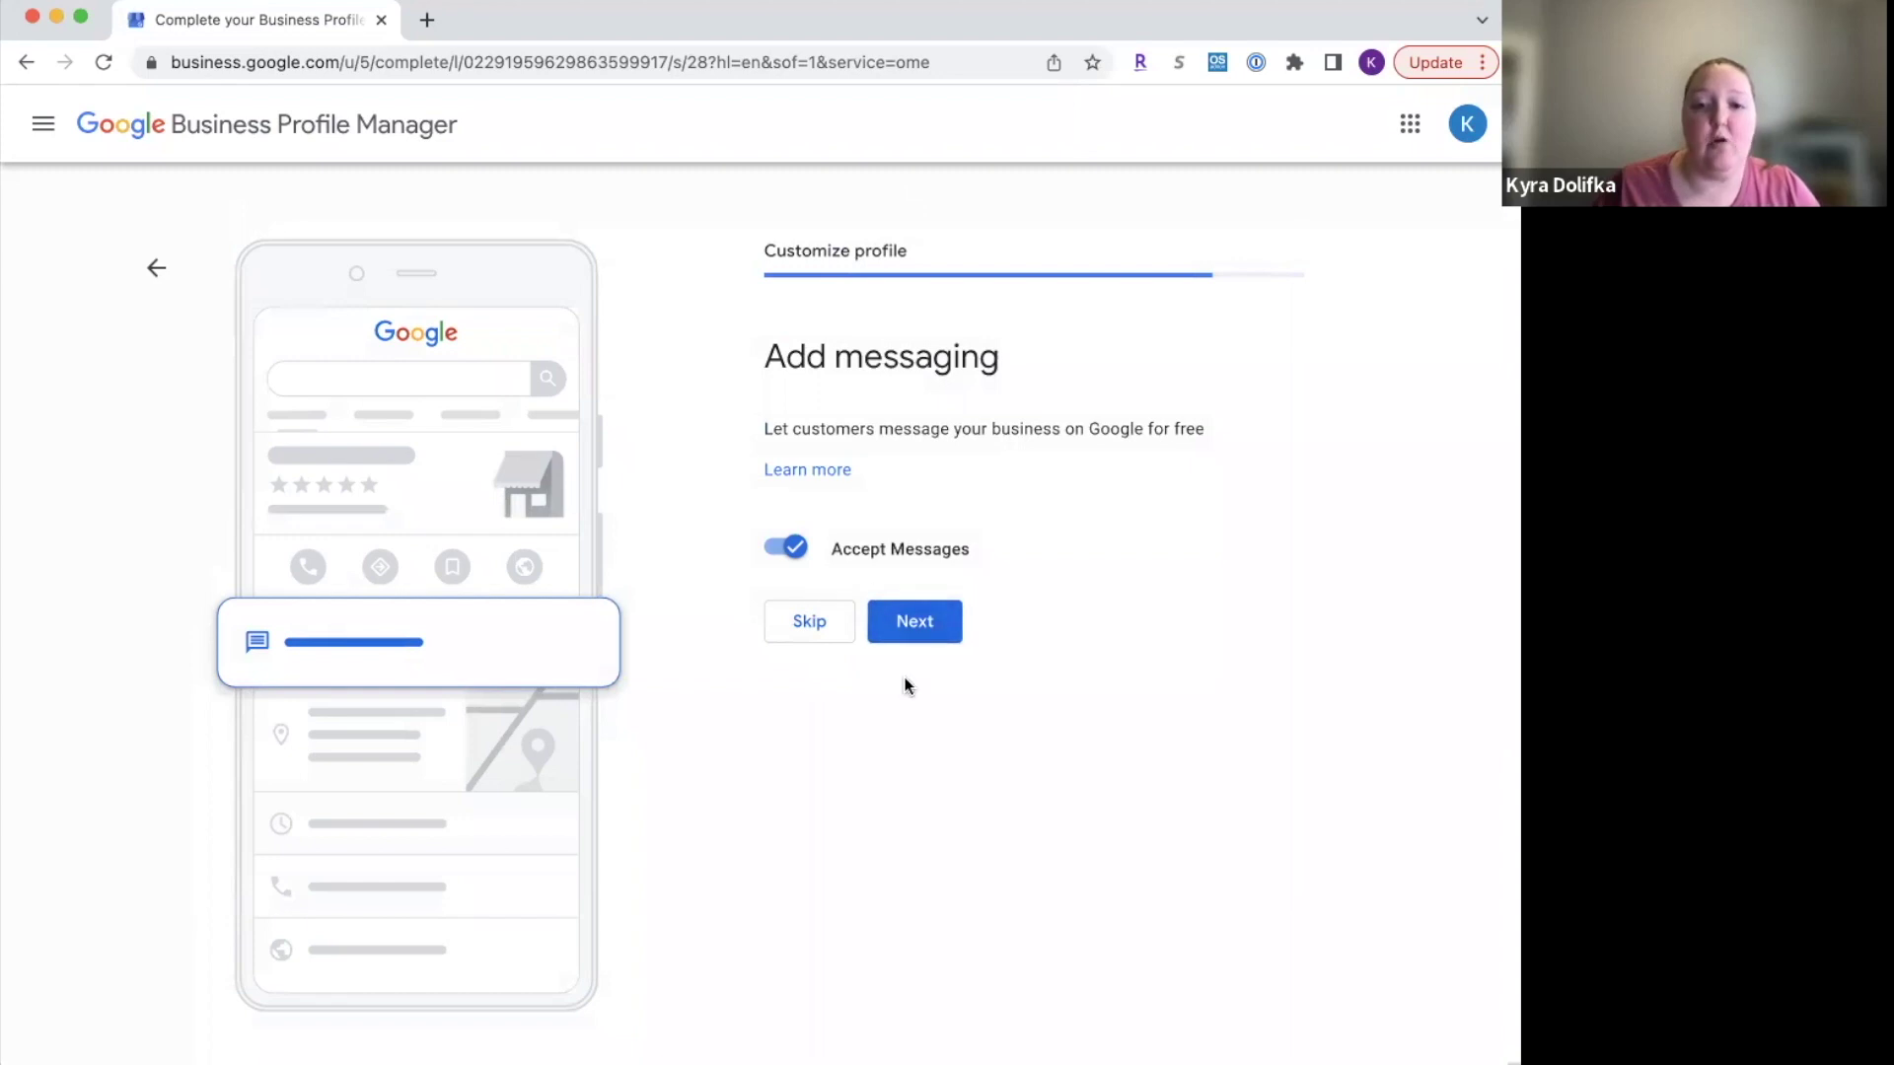
pyautogui.click(944, 621)
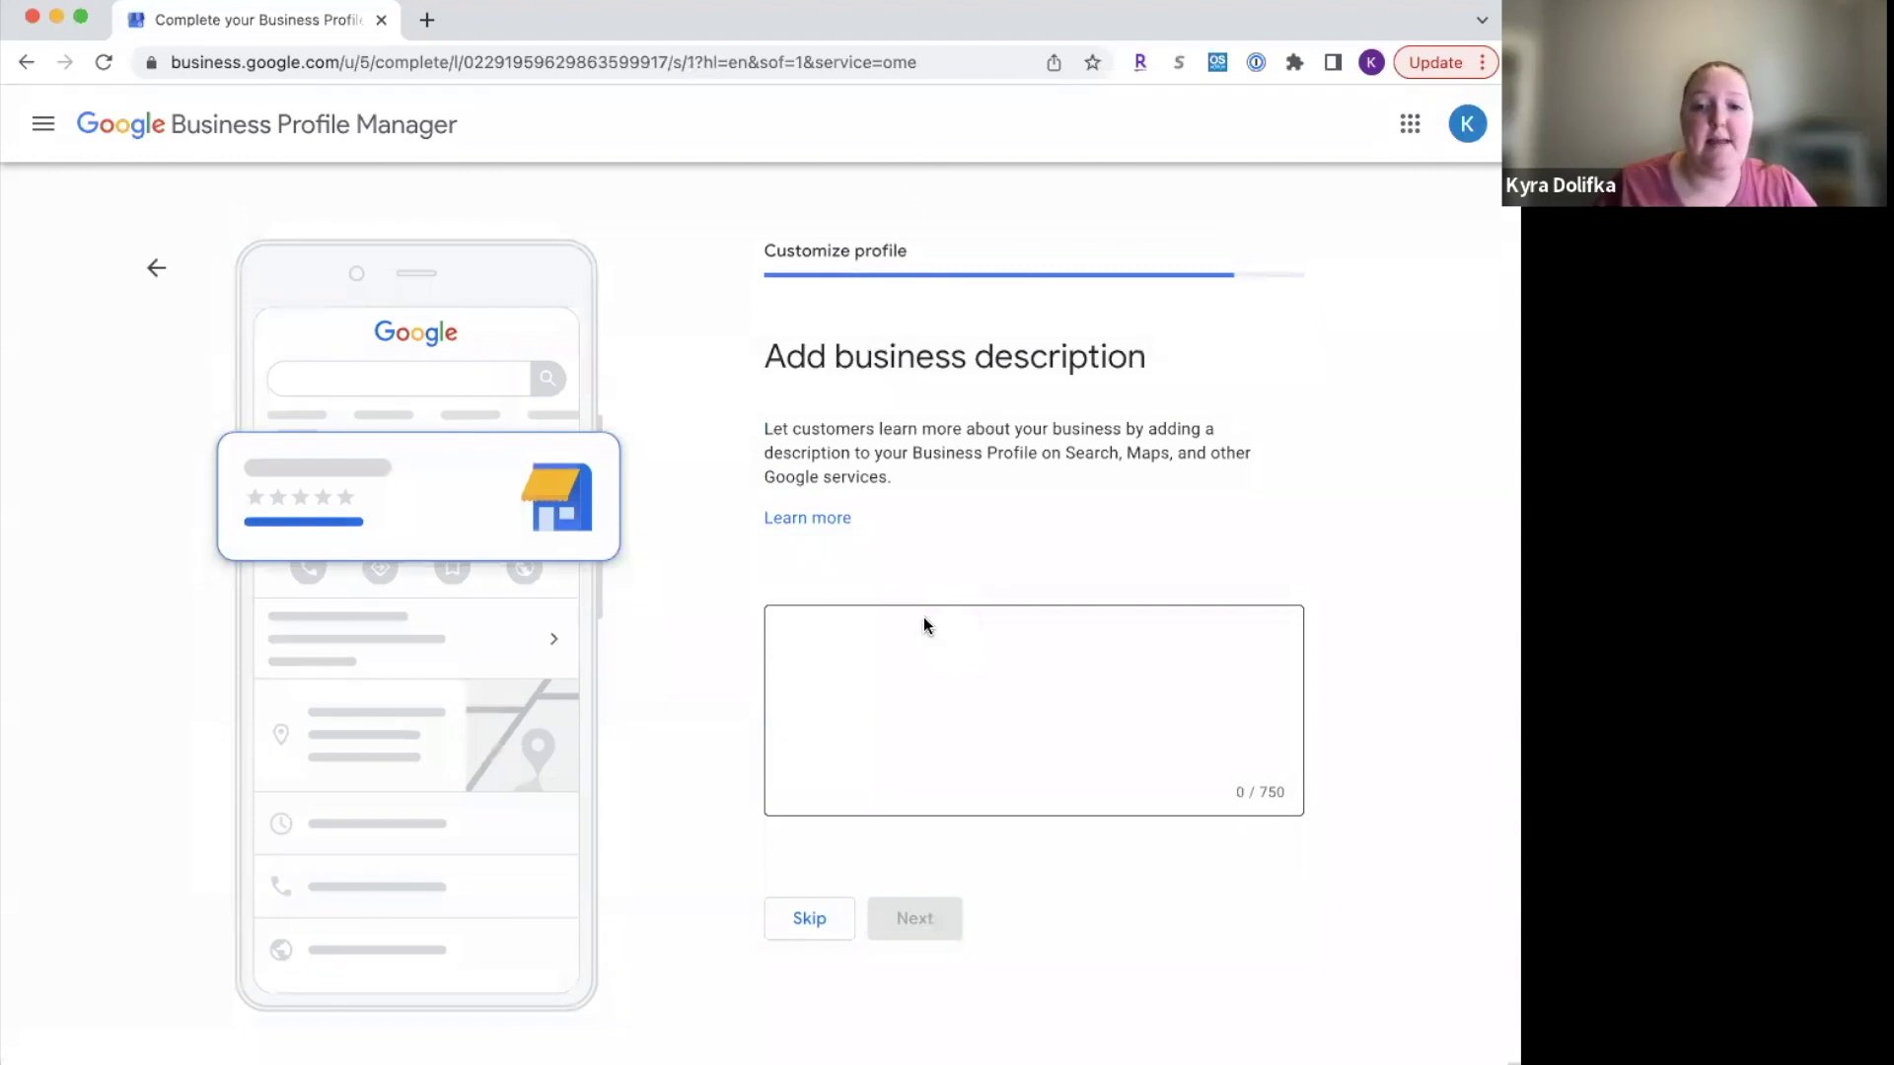
# Step: Type 'We are a full-service travel agency, specializing in weddings and honeymoons.' as the description
pyautogui.click(881, 653)
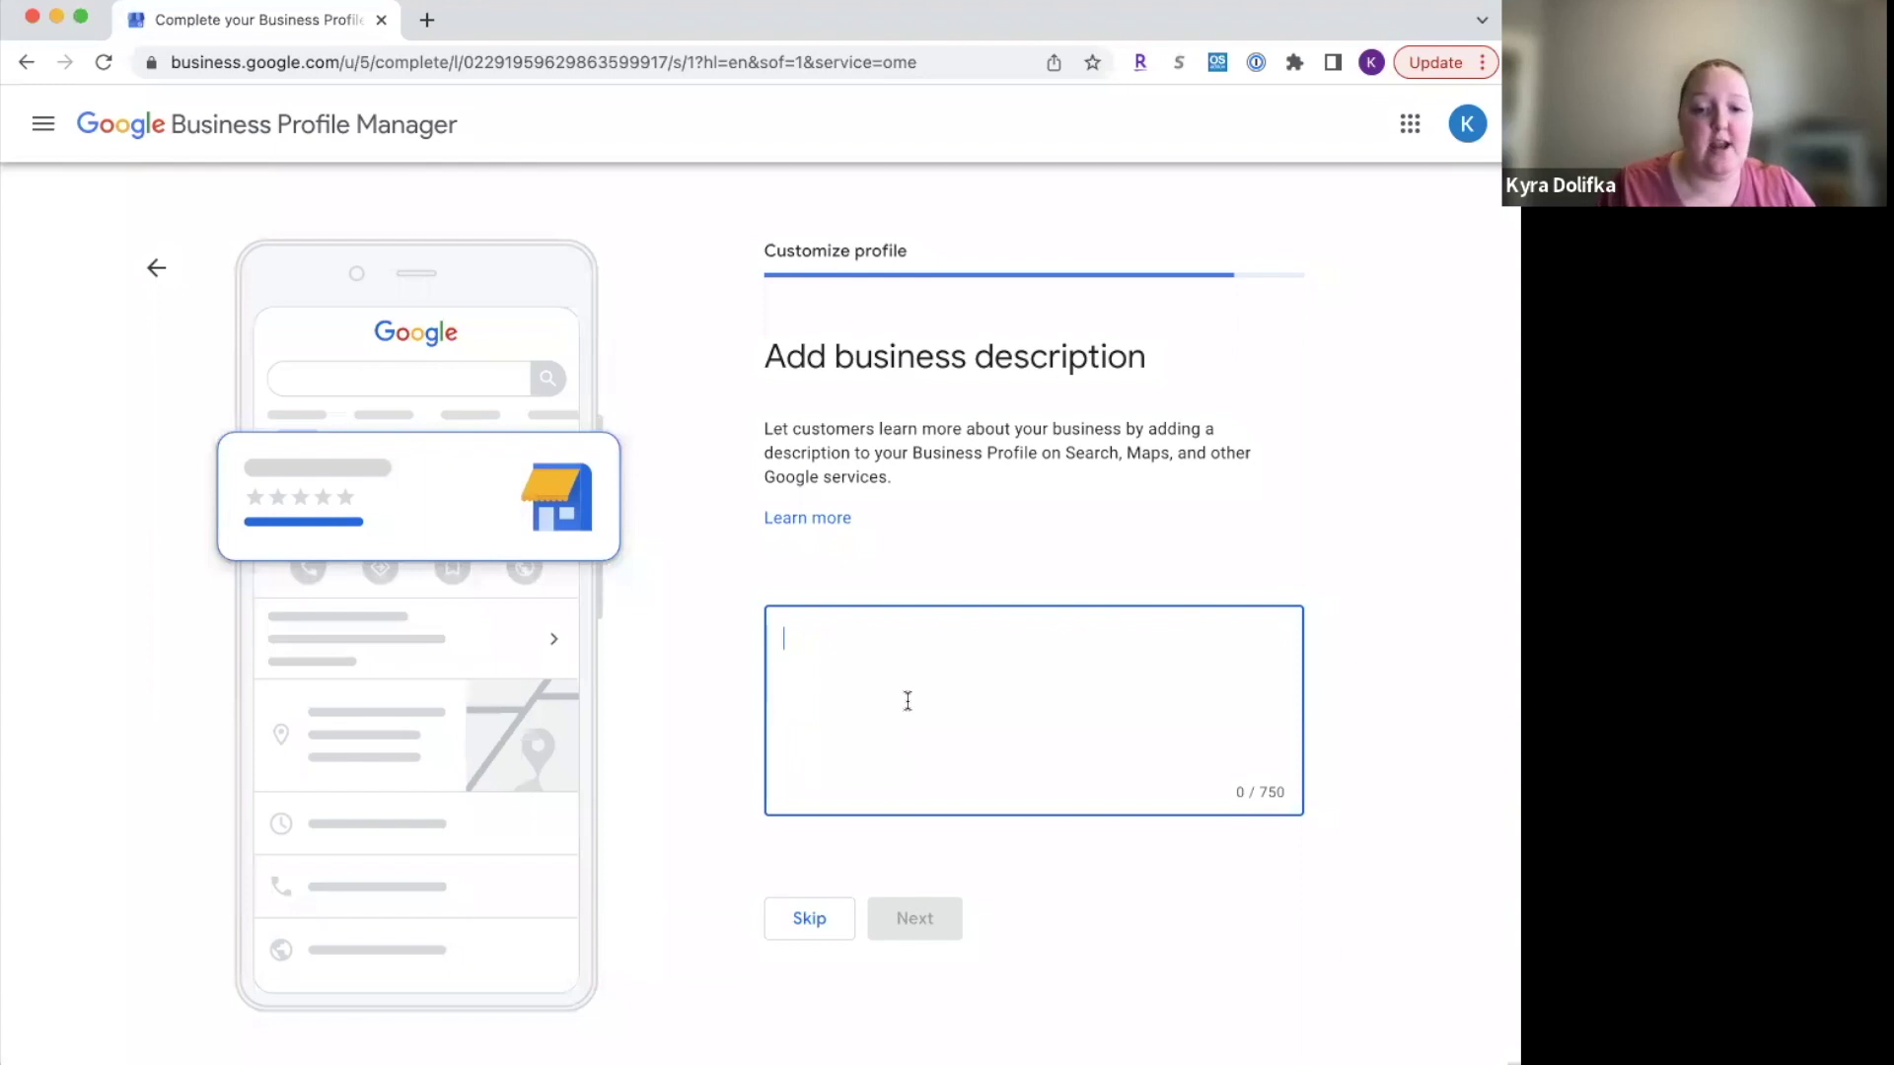
pyautogui.write('We ')
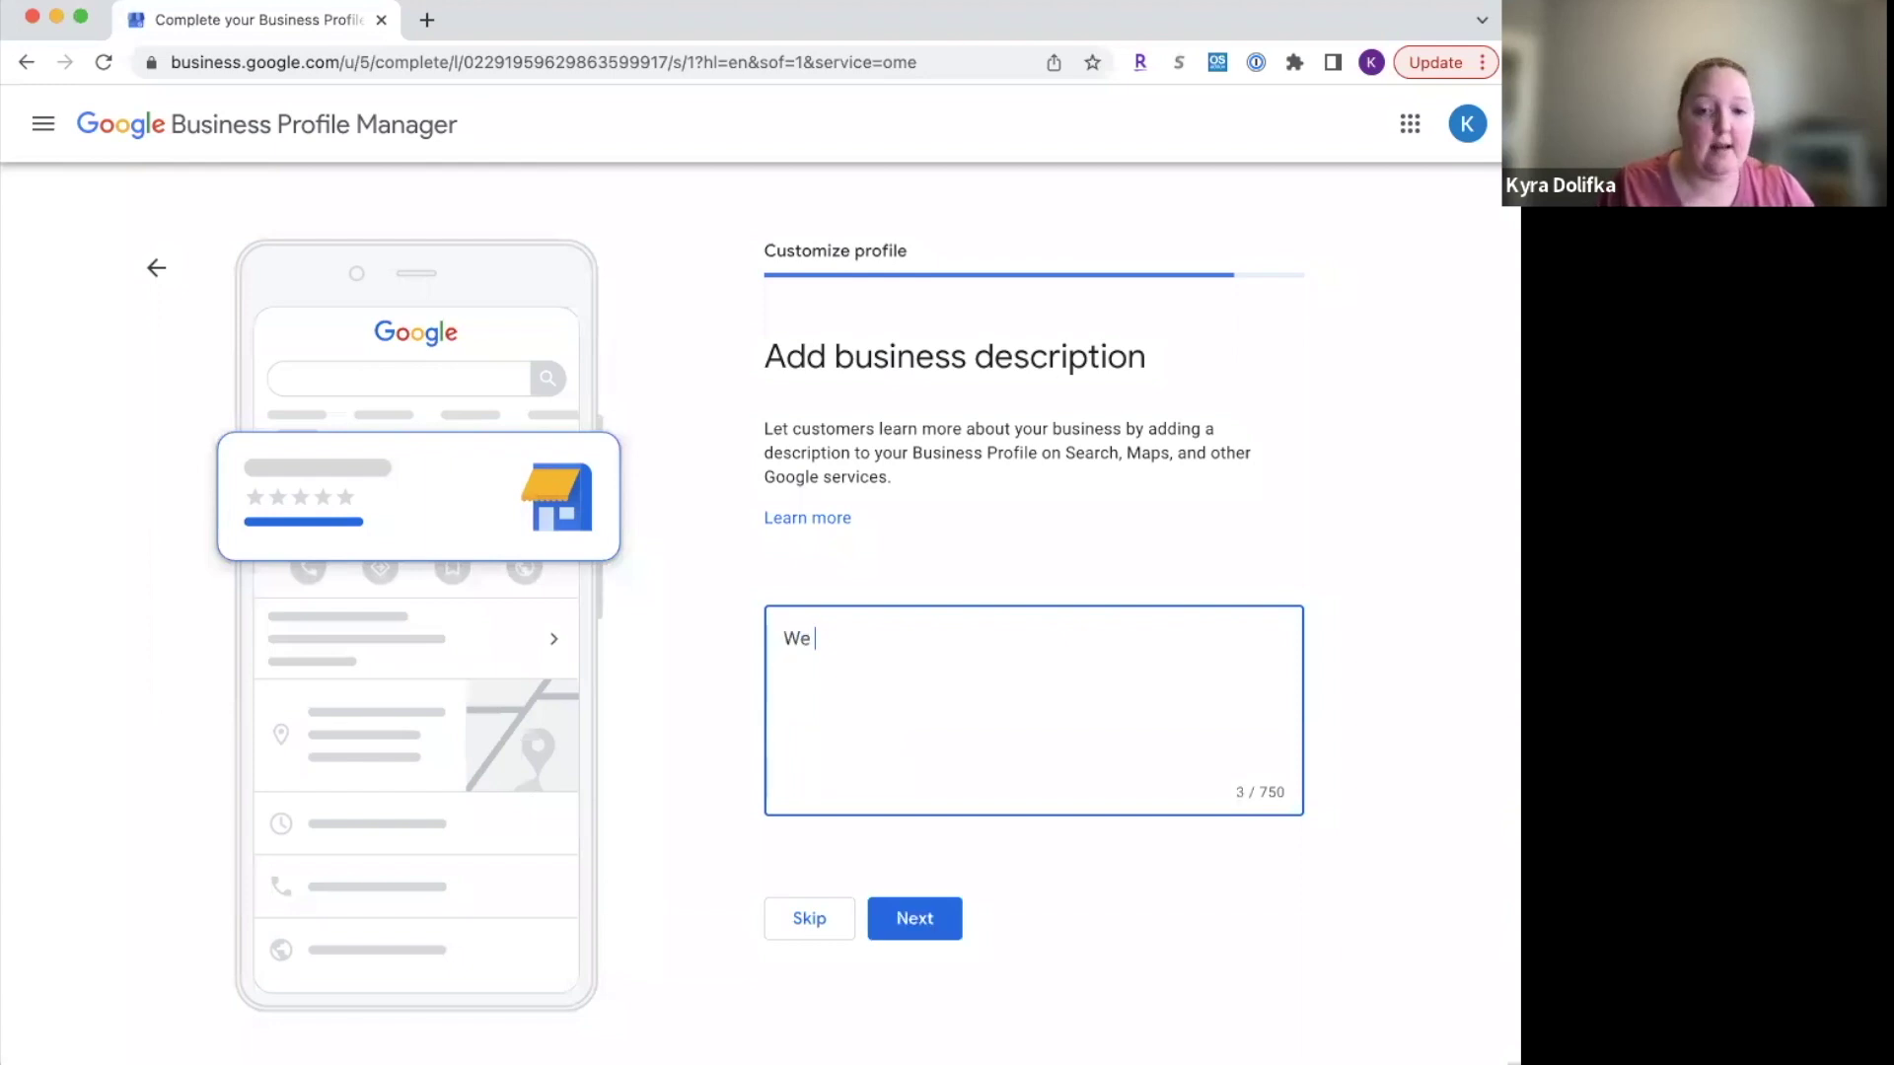
pyautogui.write('are a full-se')
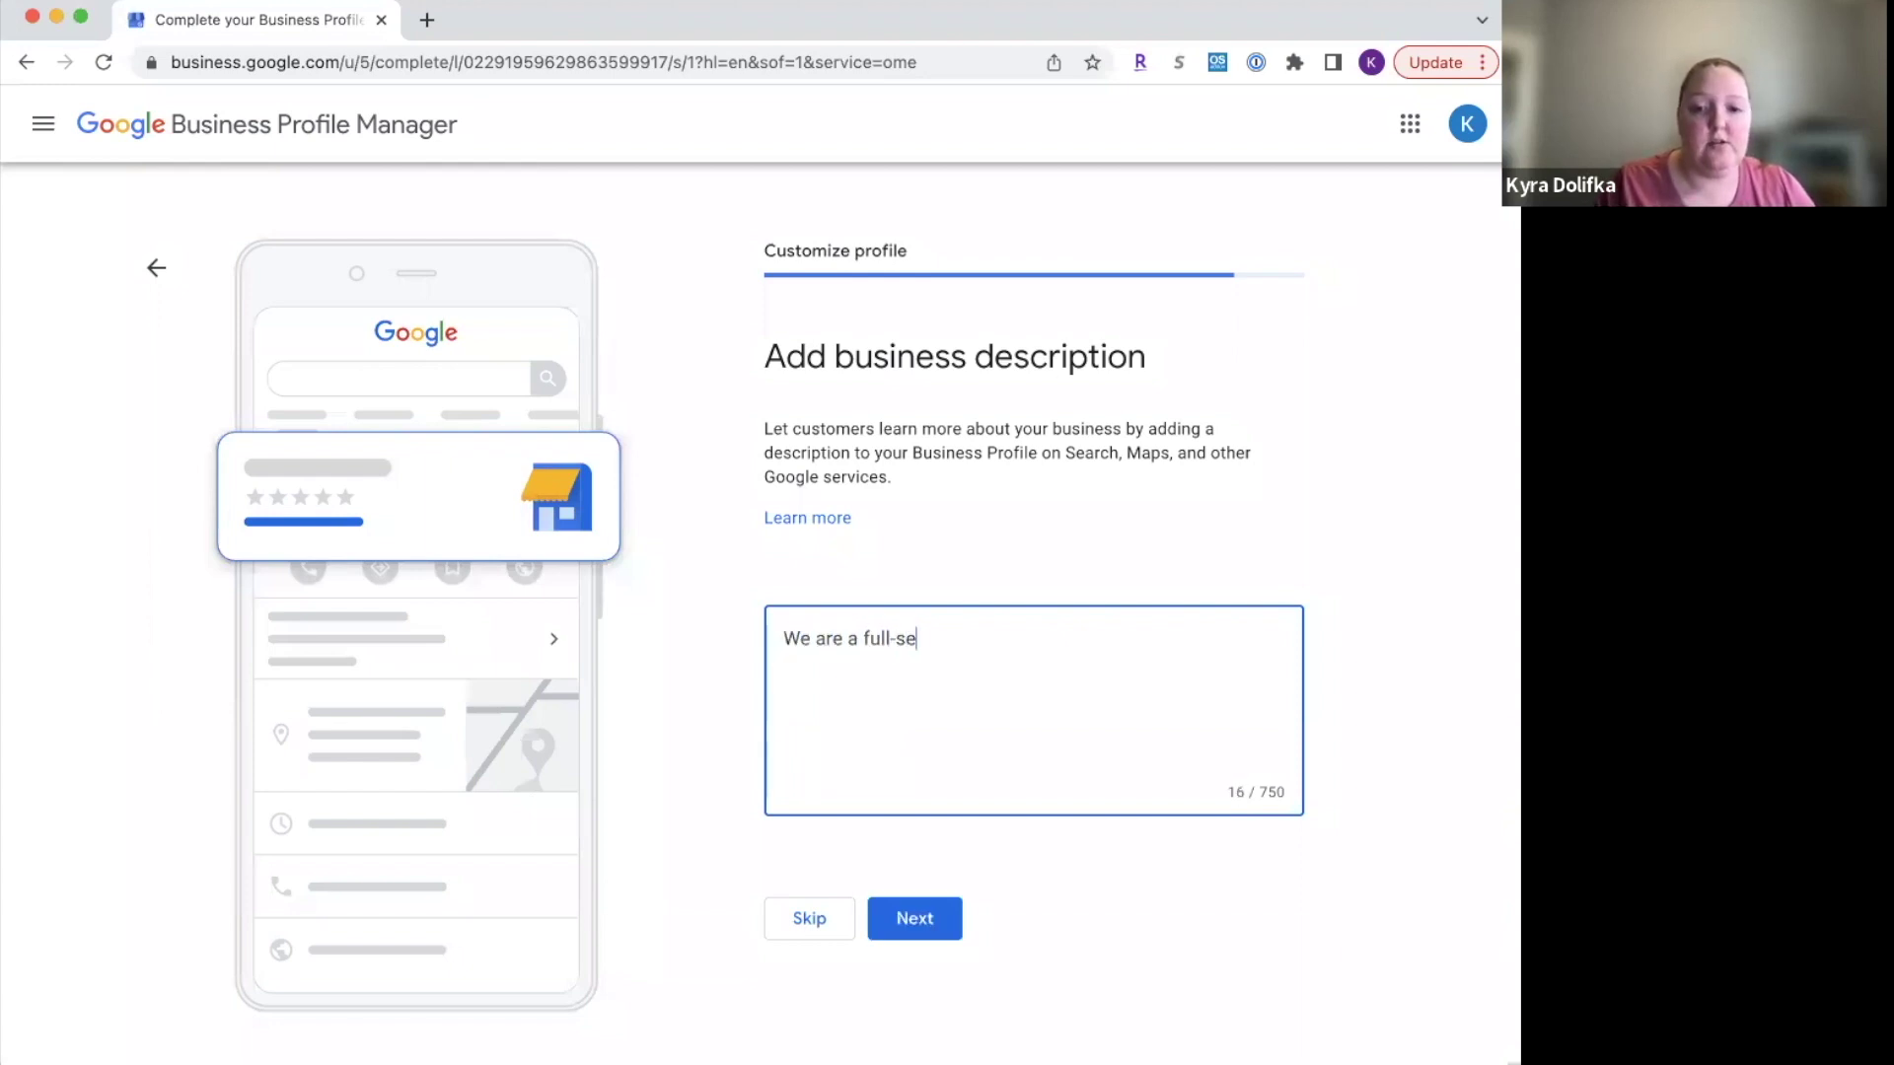
pyautogui.write('rvice travel ')
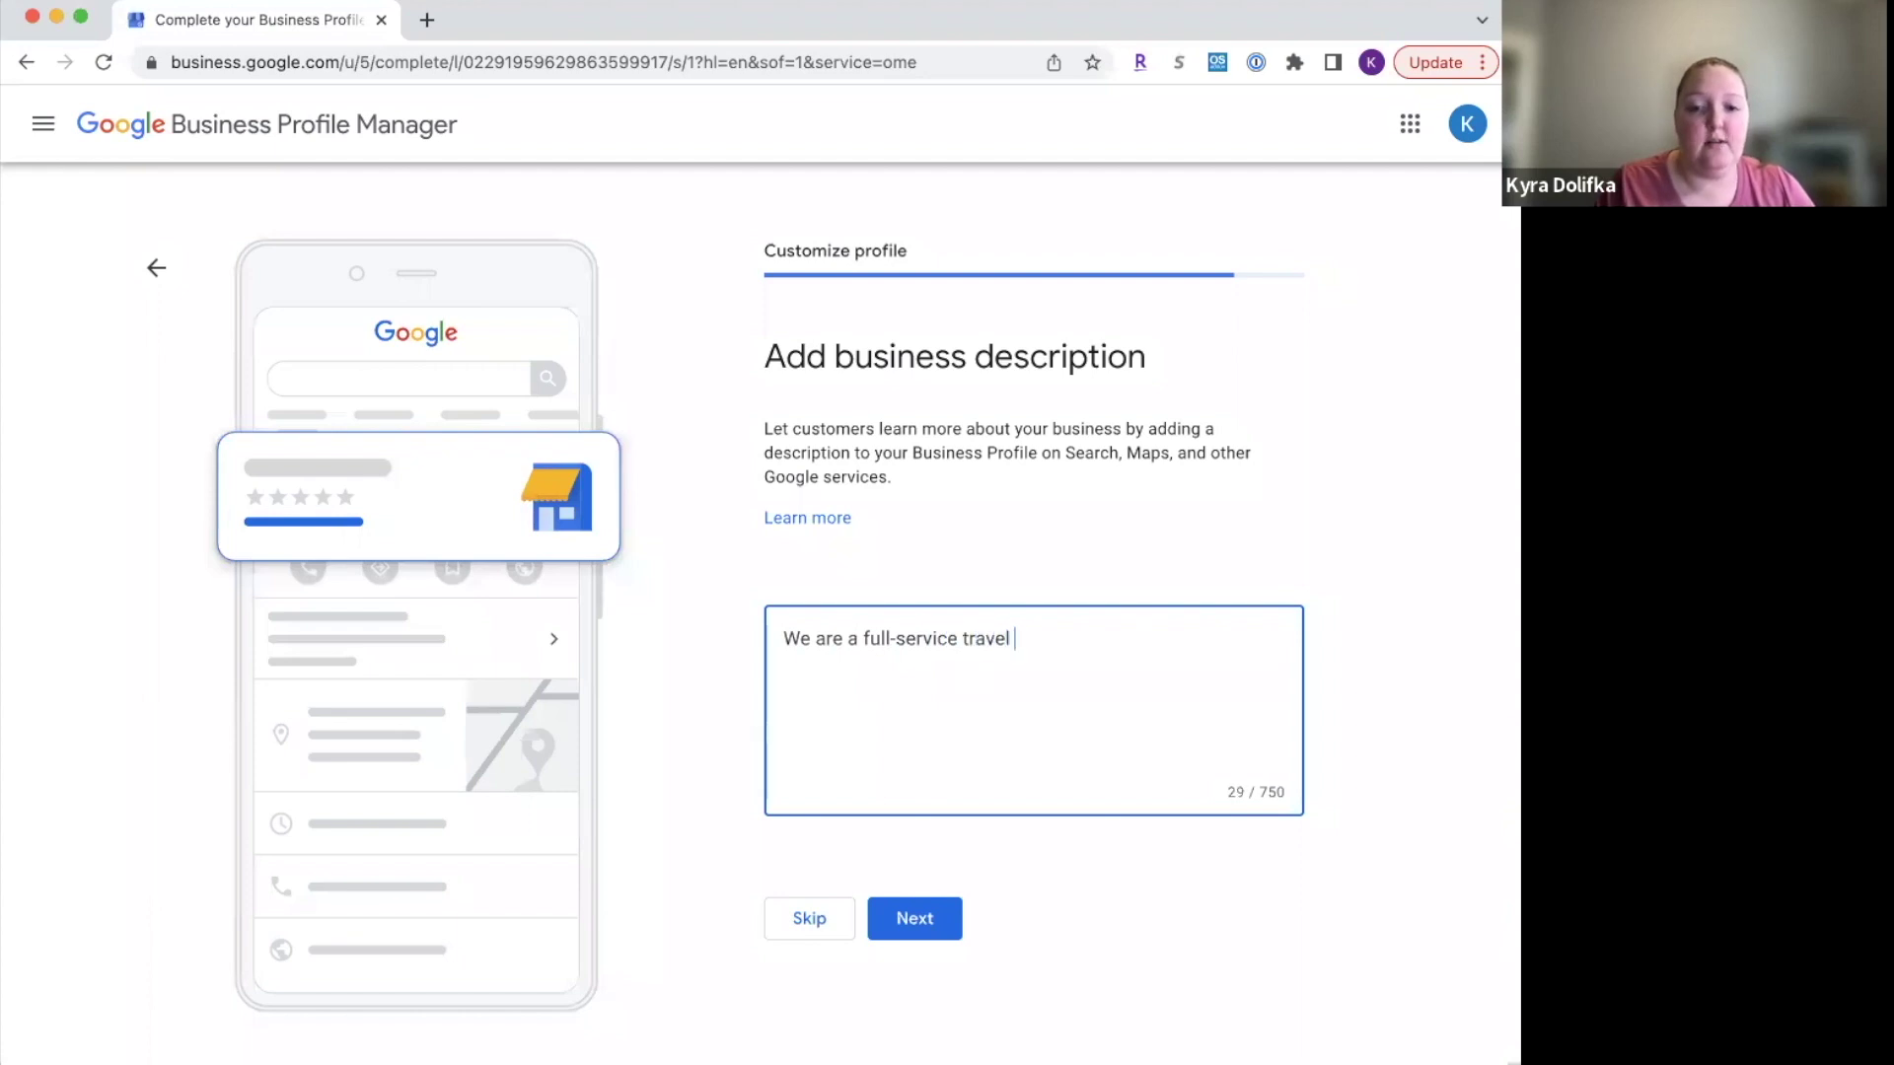
pyautogui.write('agency, sp')
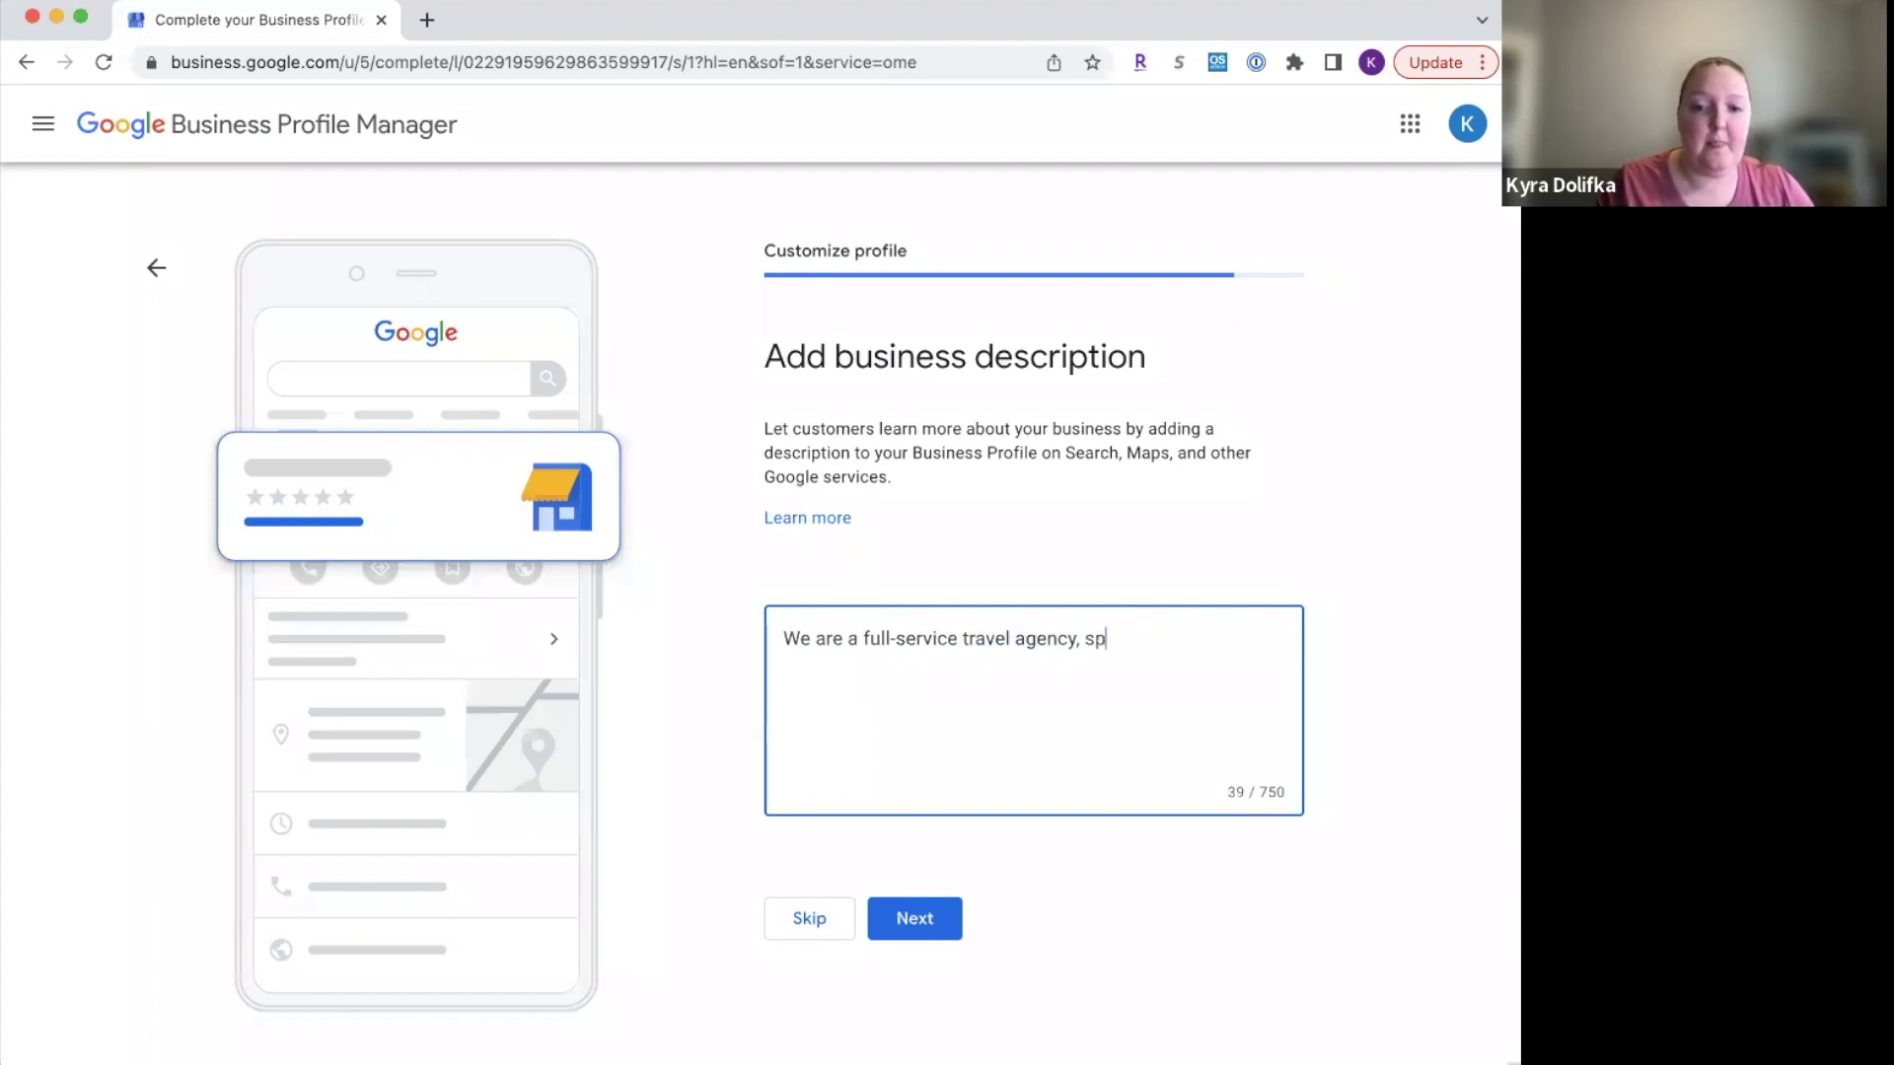
pyautogui.write('ecializing')
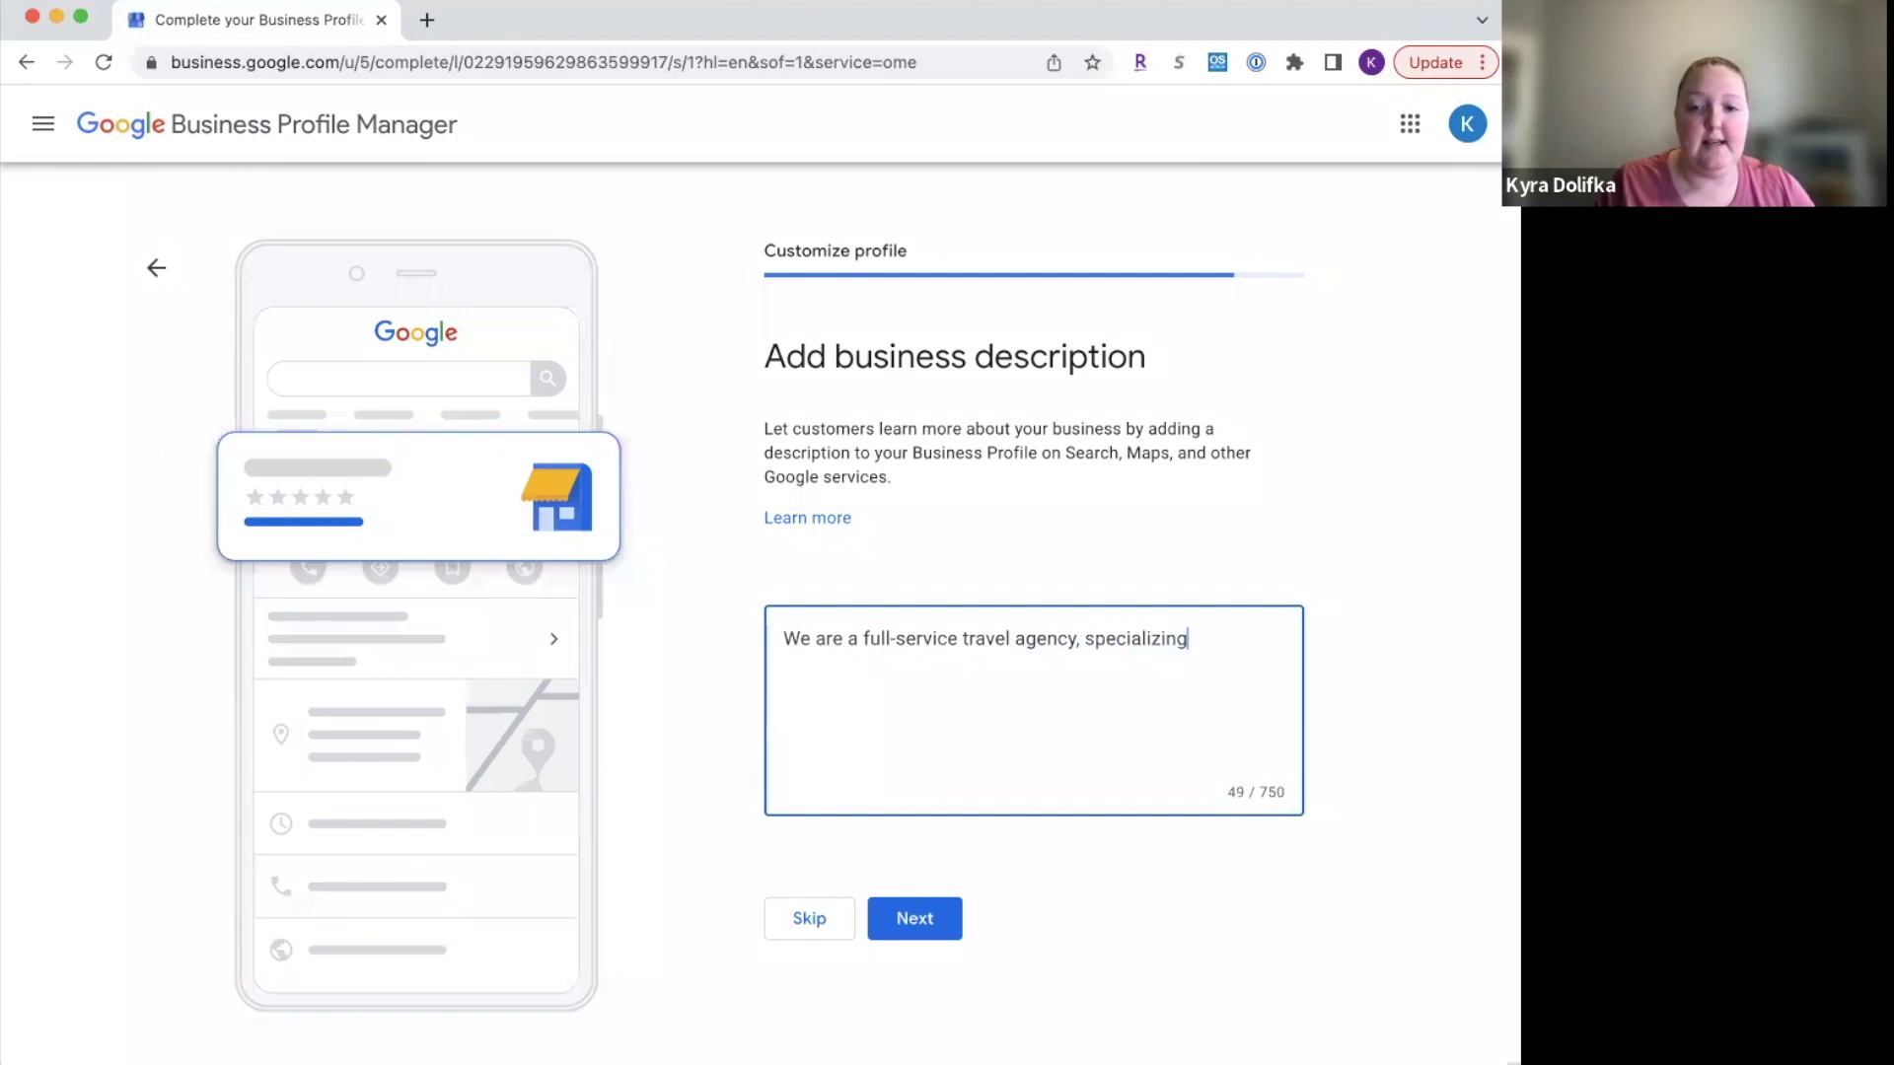
pyautogui.write(' in wedding')
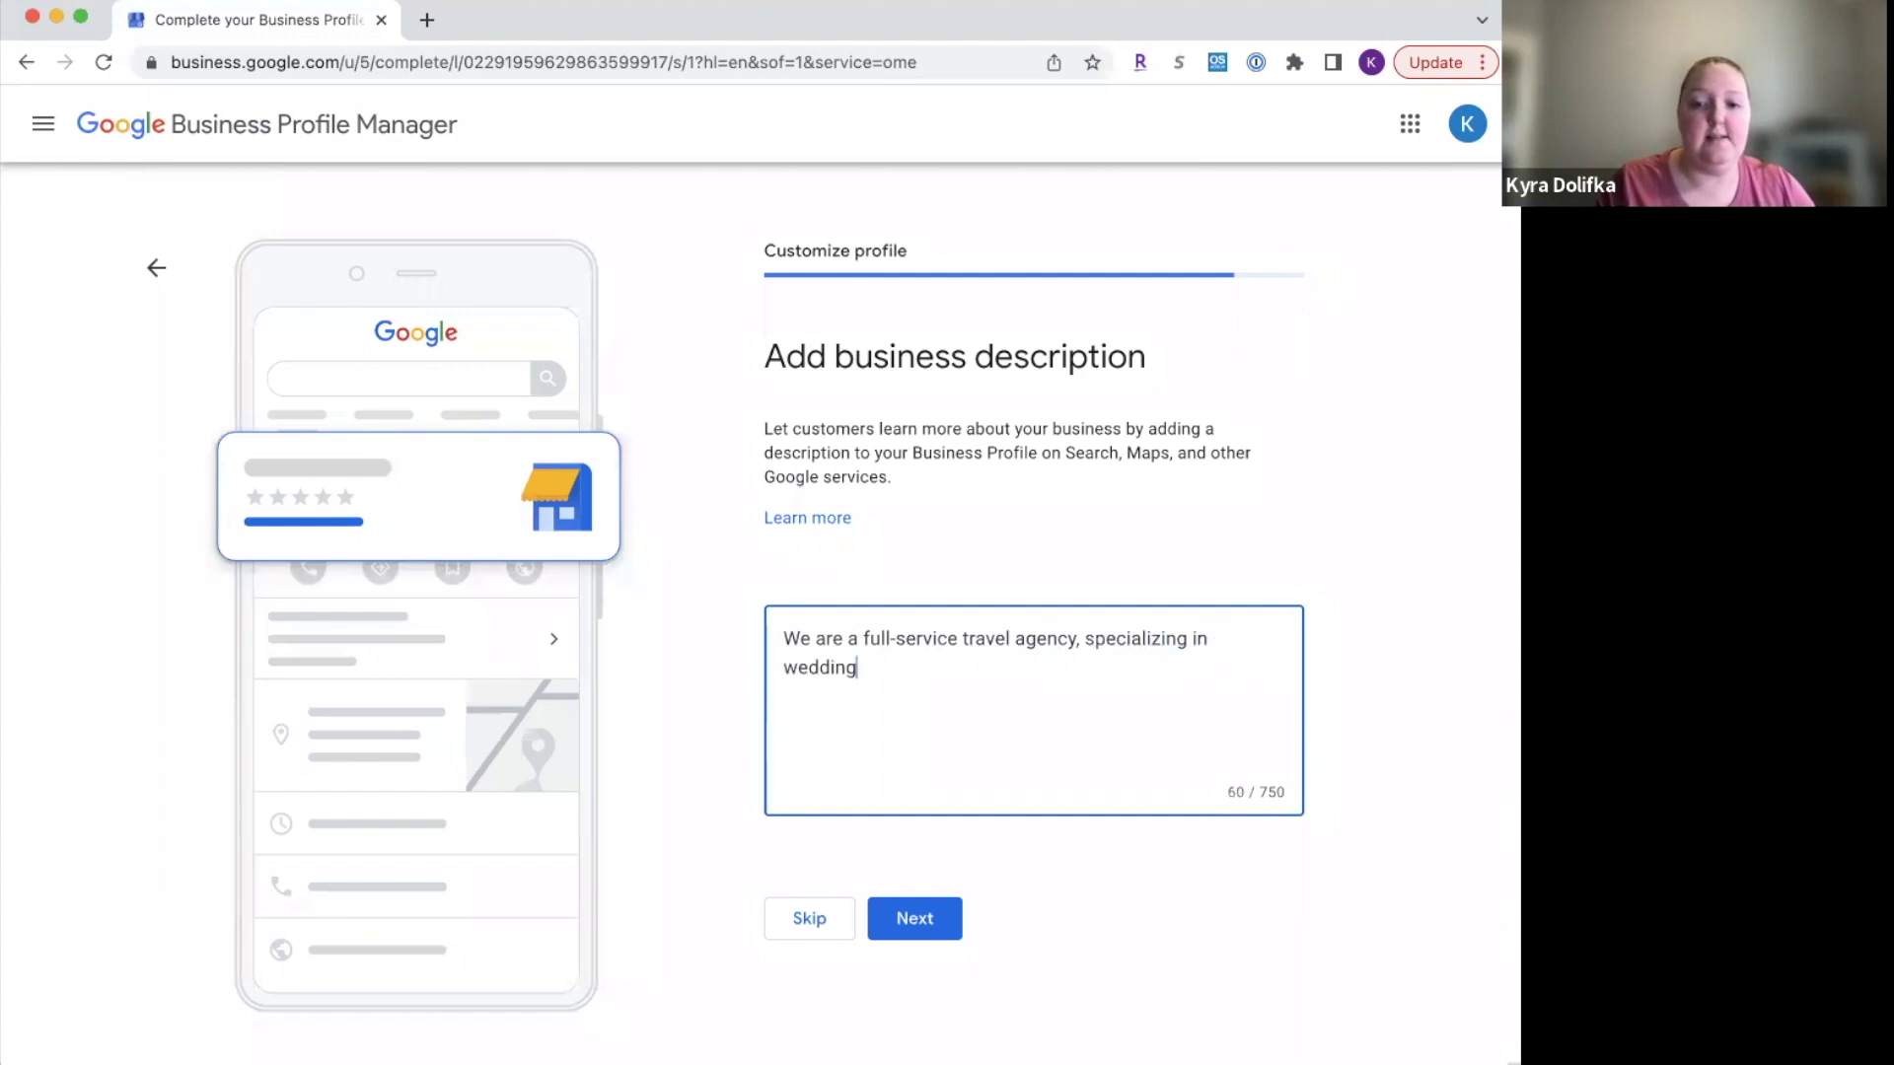
pyautogui.write('s and honey')
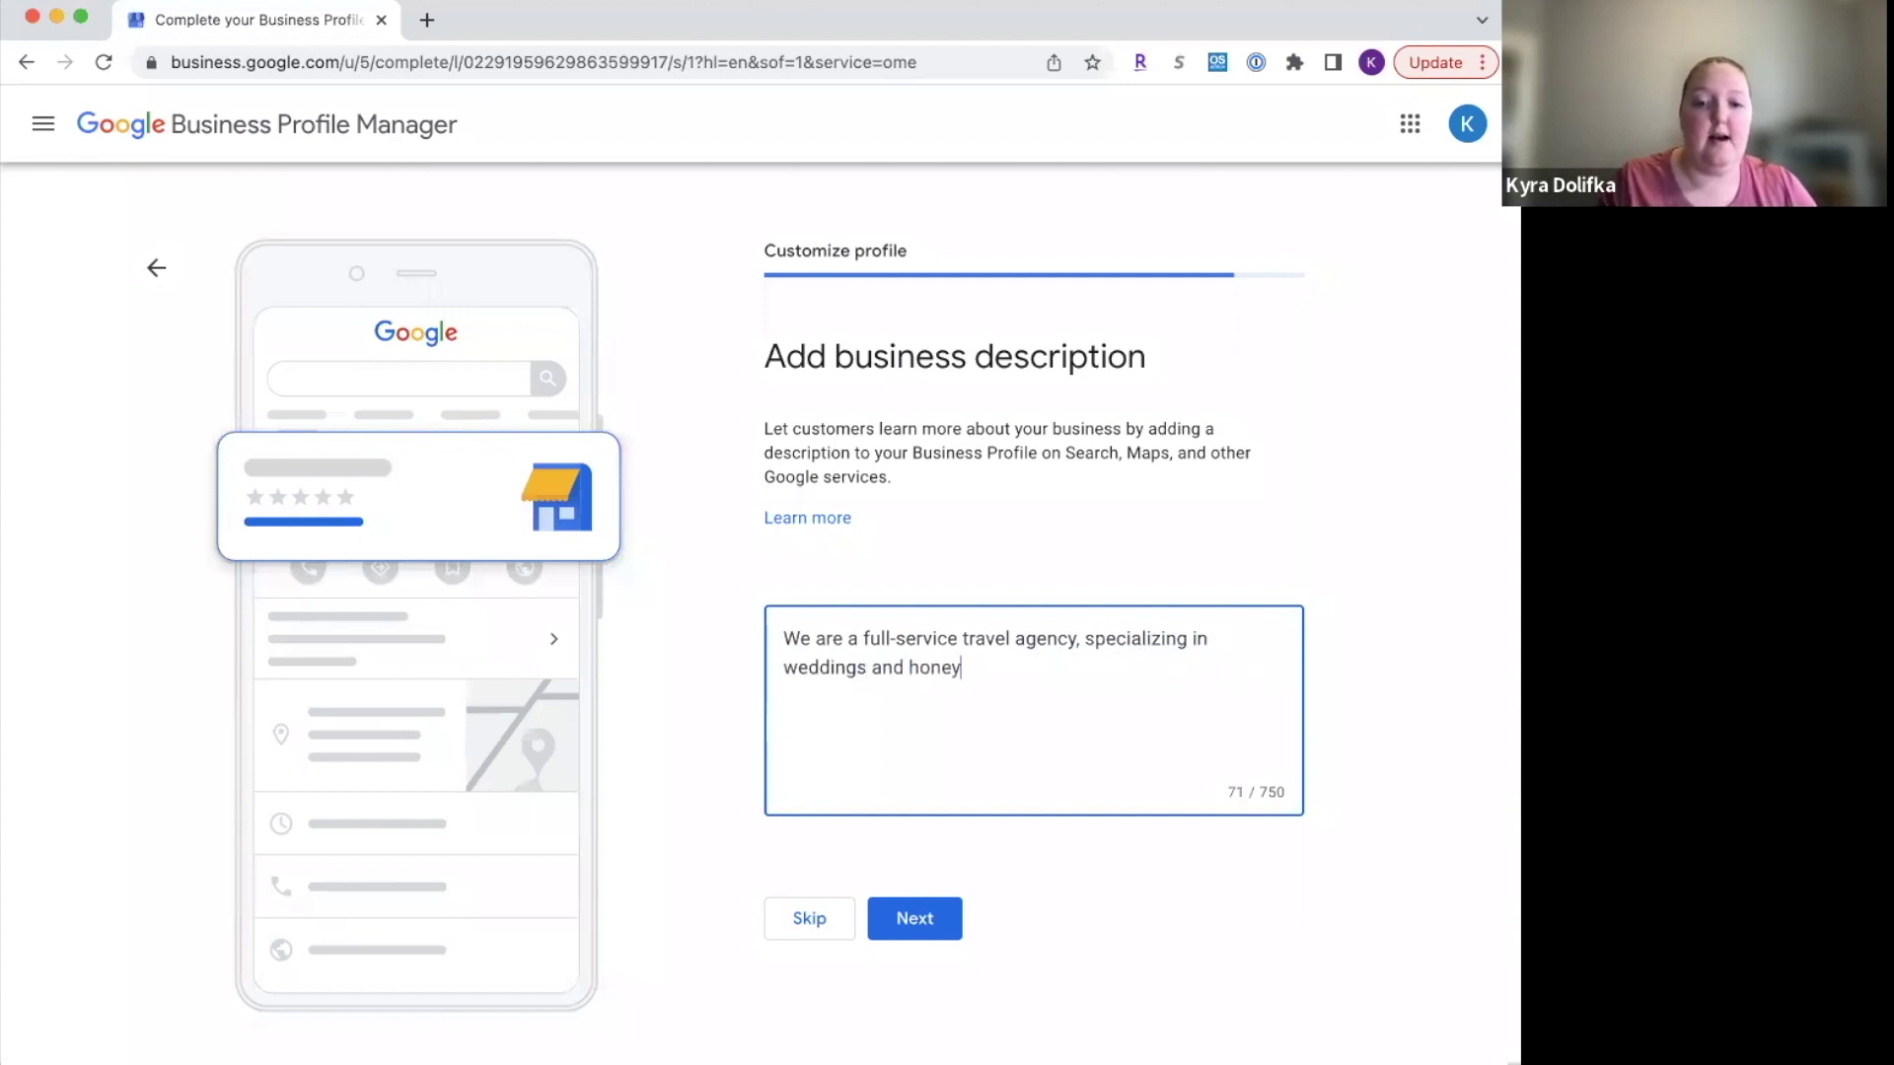
pyautogui.write('moons.')
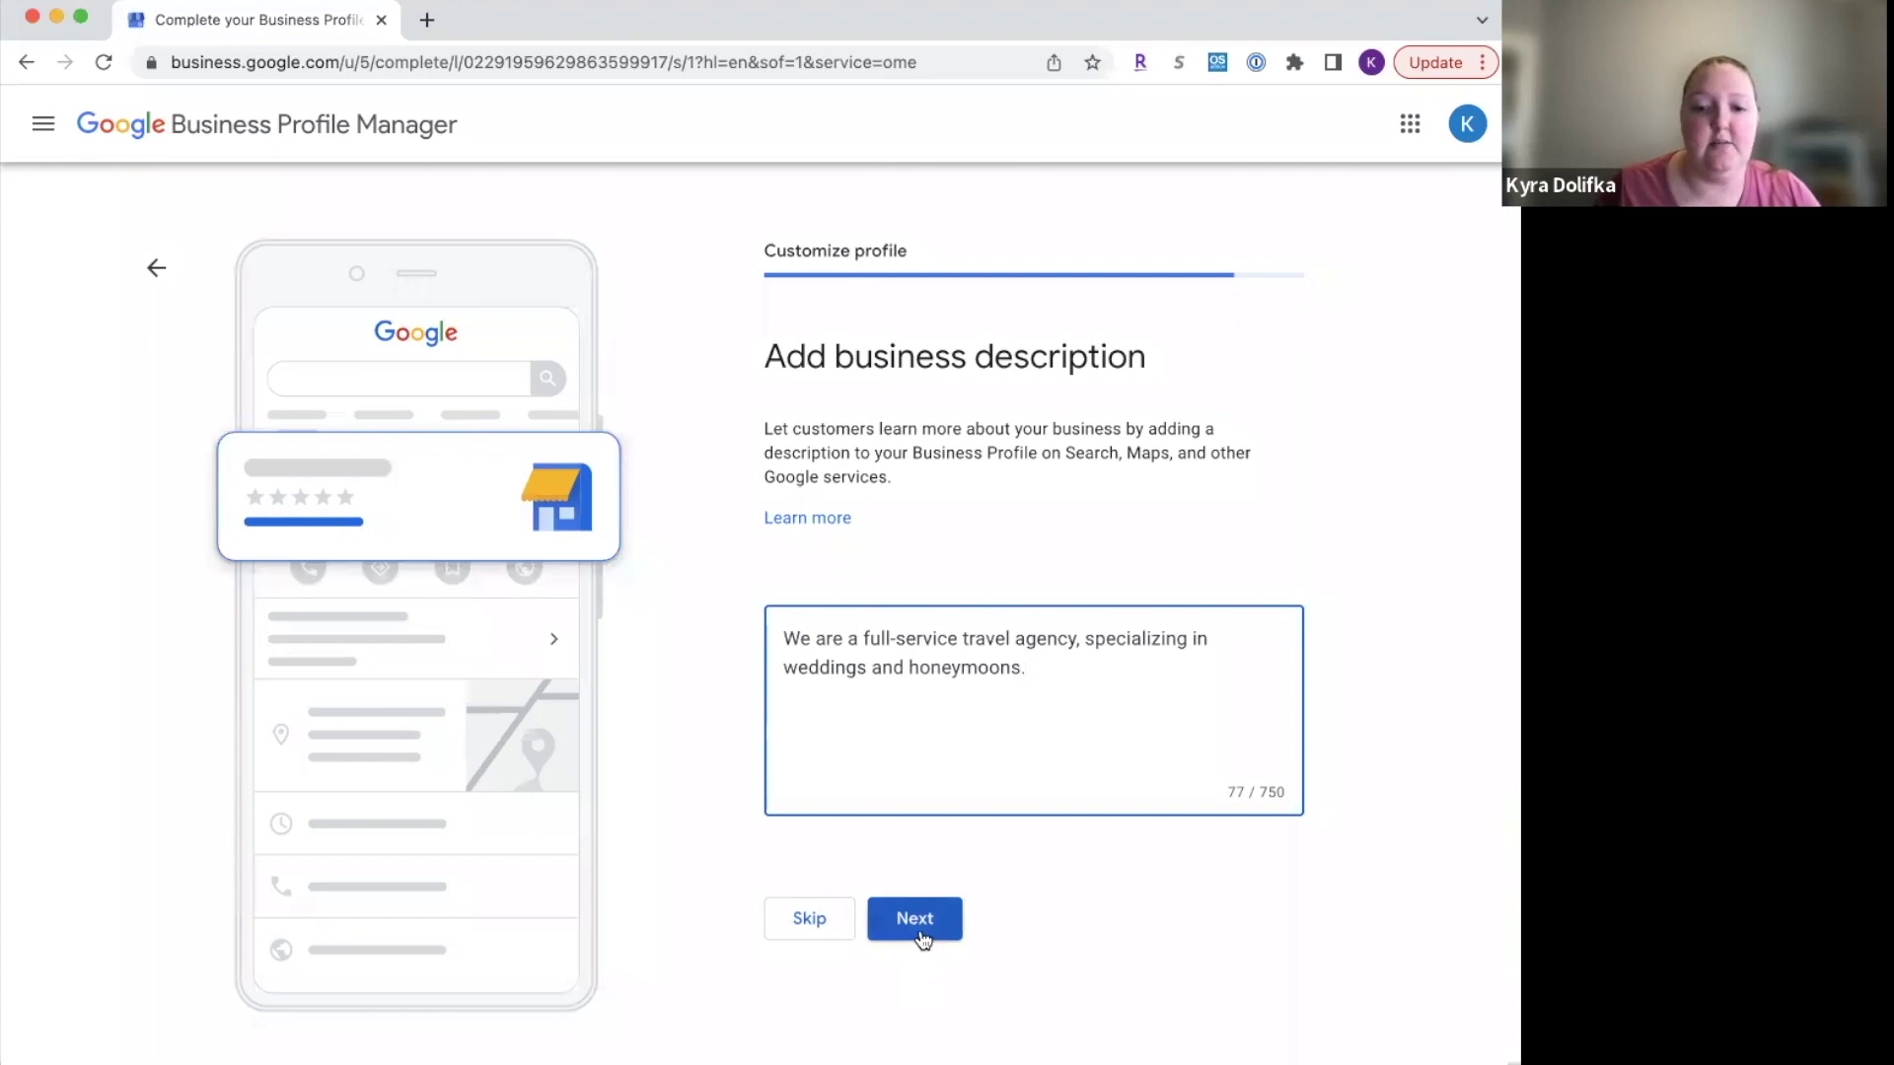
# Step: Save the description to reach Add photos, then load unsplash.com in a new tab
pyautogui.click(923, 937)
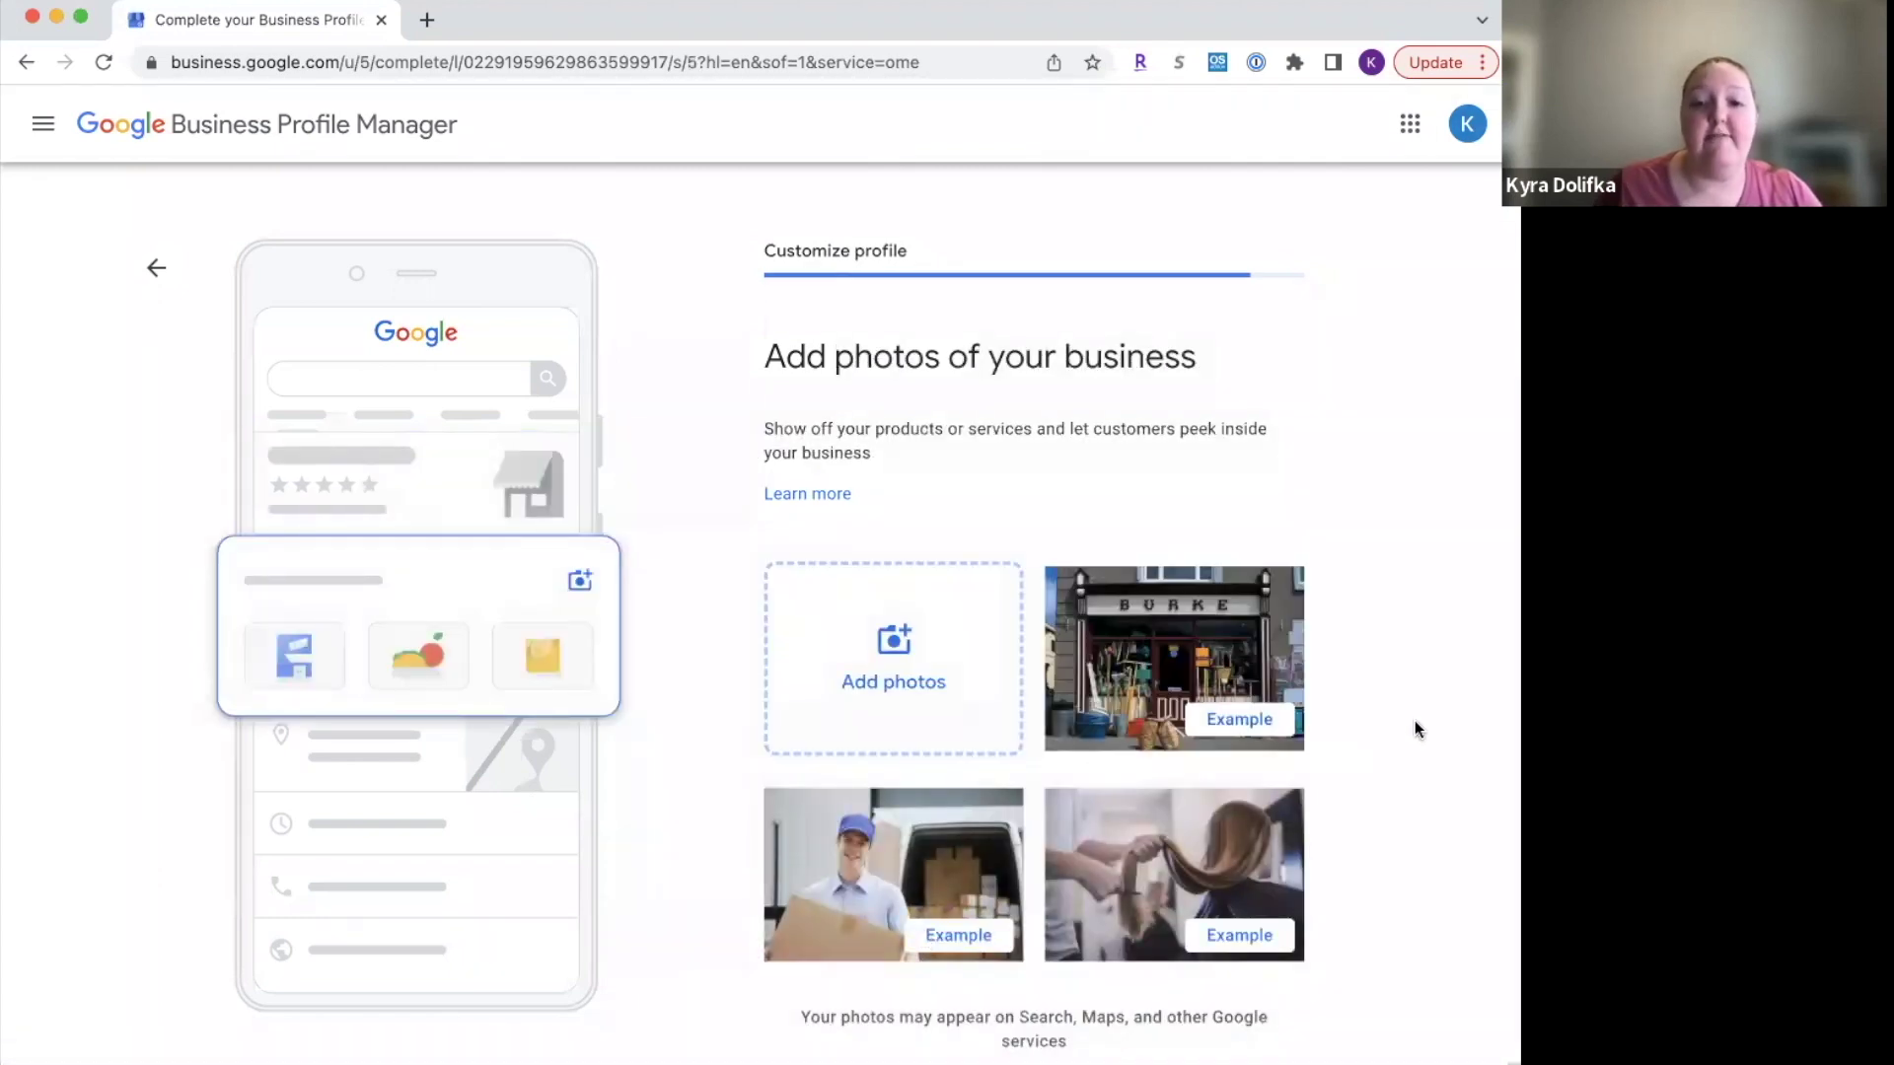
pyautogui.scroll(-2, 1414, 723)
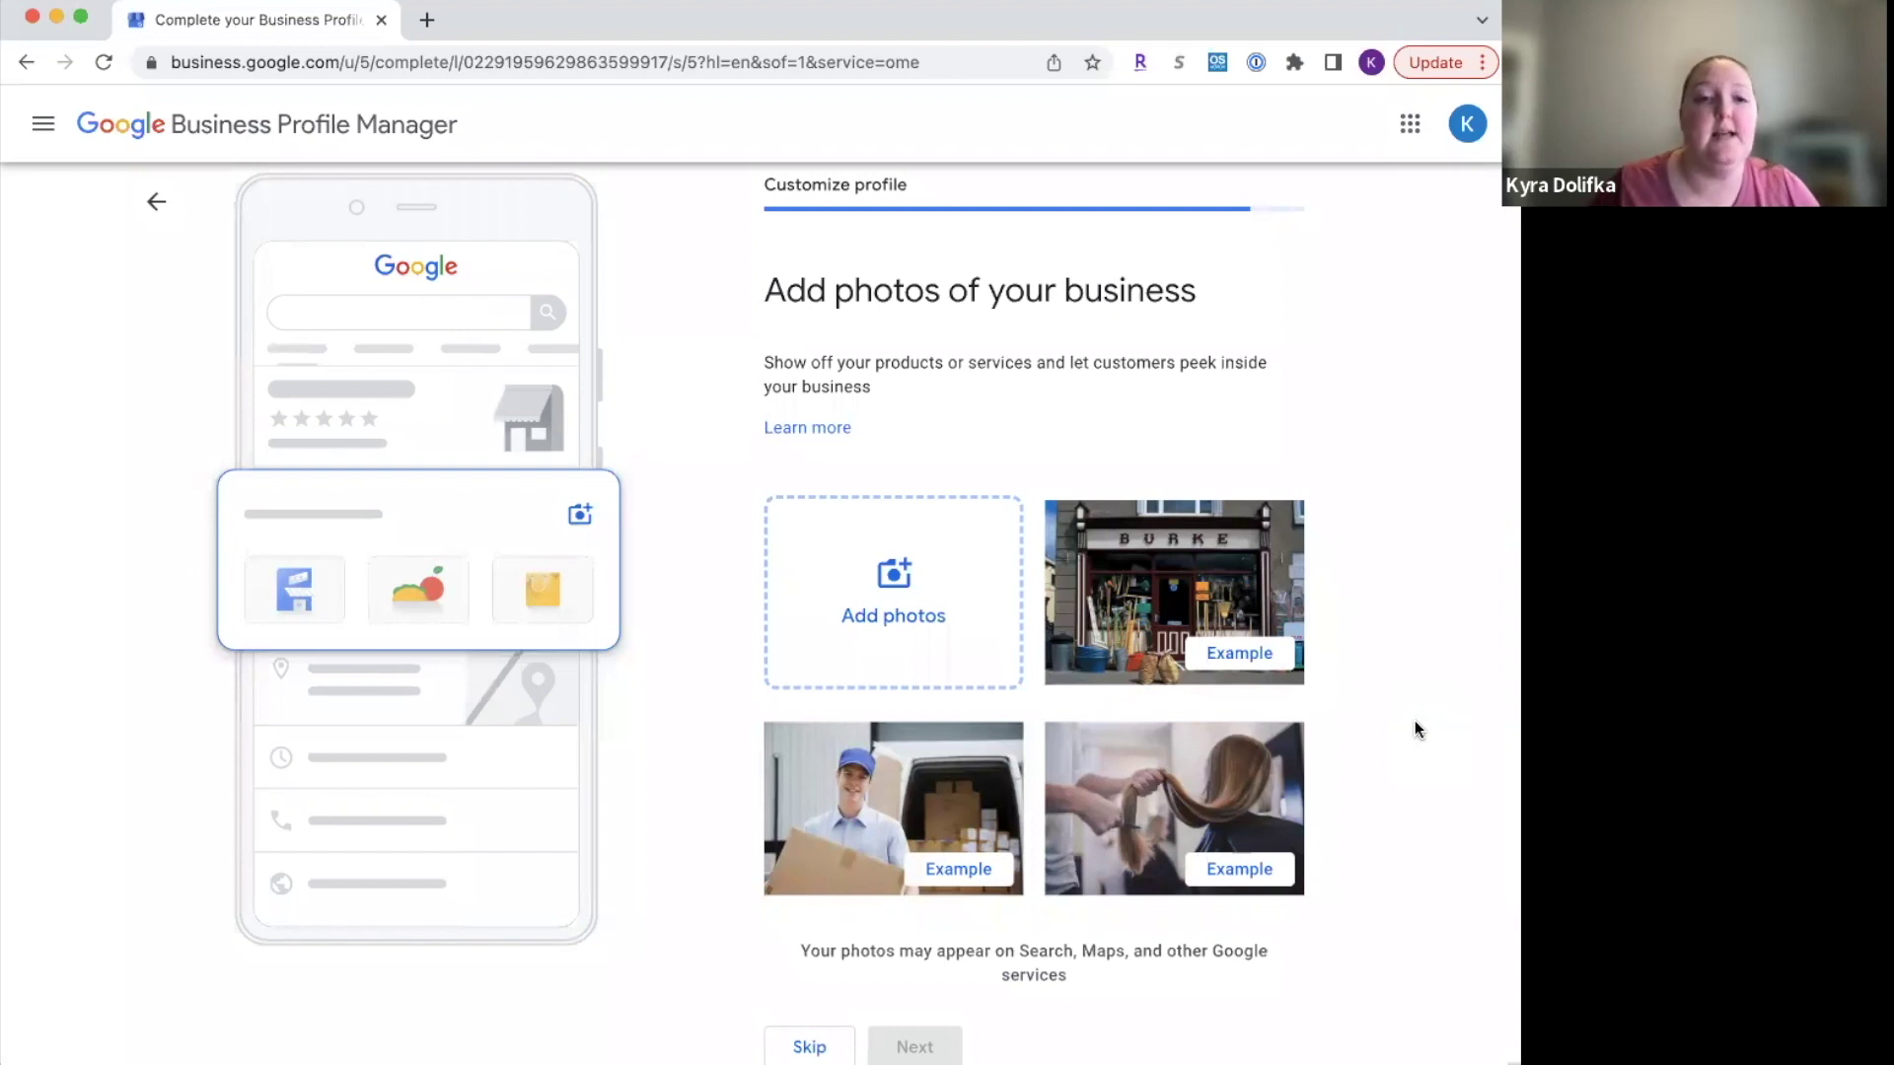
pyautogui.click(426, 20)
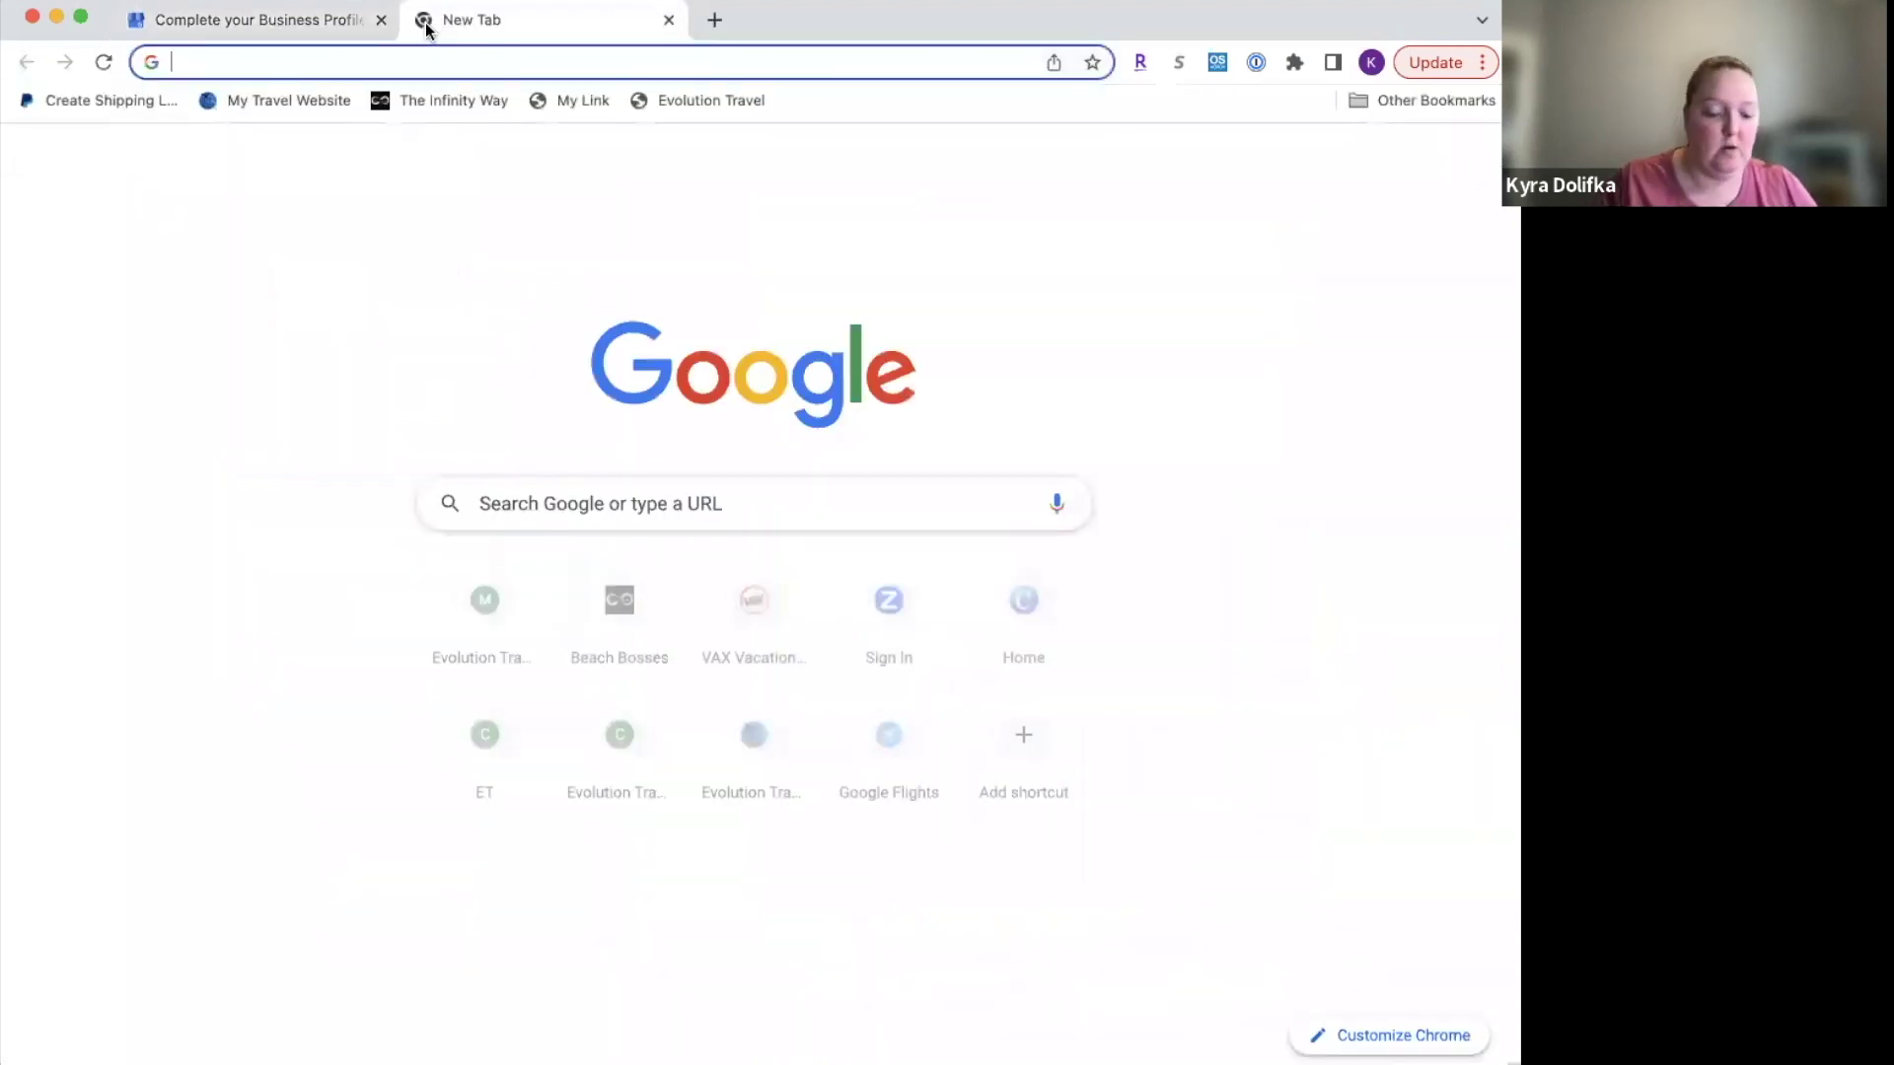
pyautogui.write('unsplash.c')
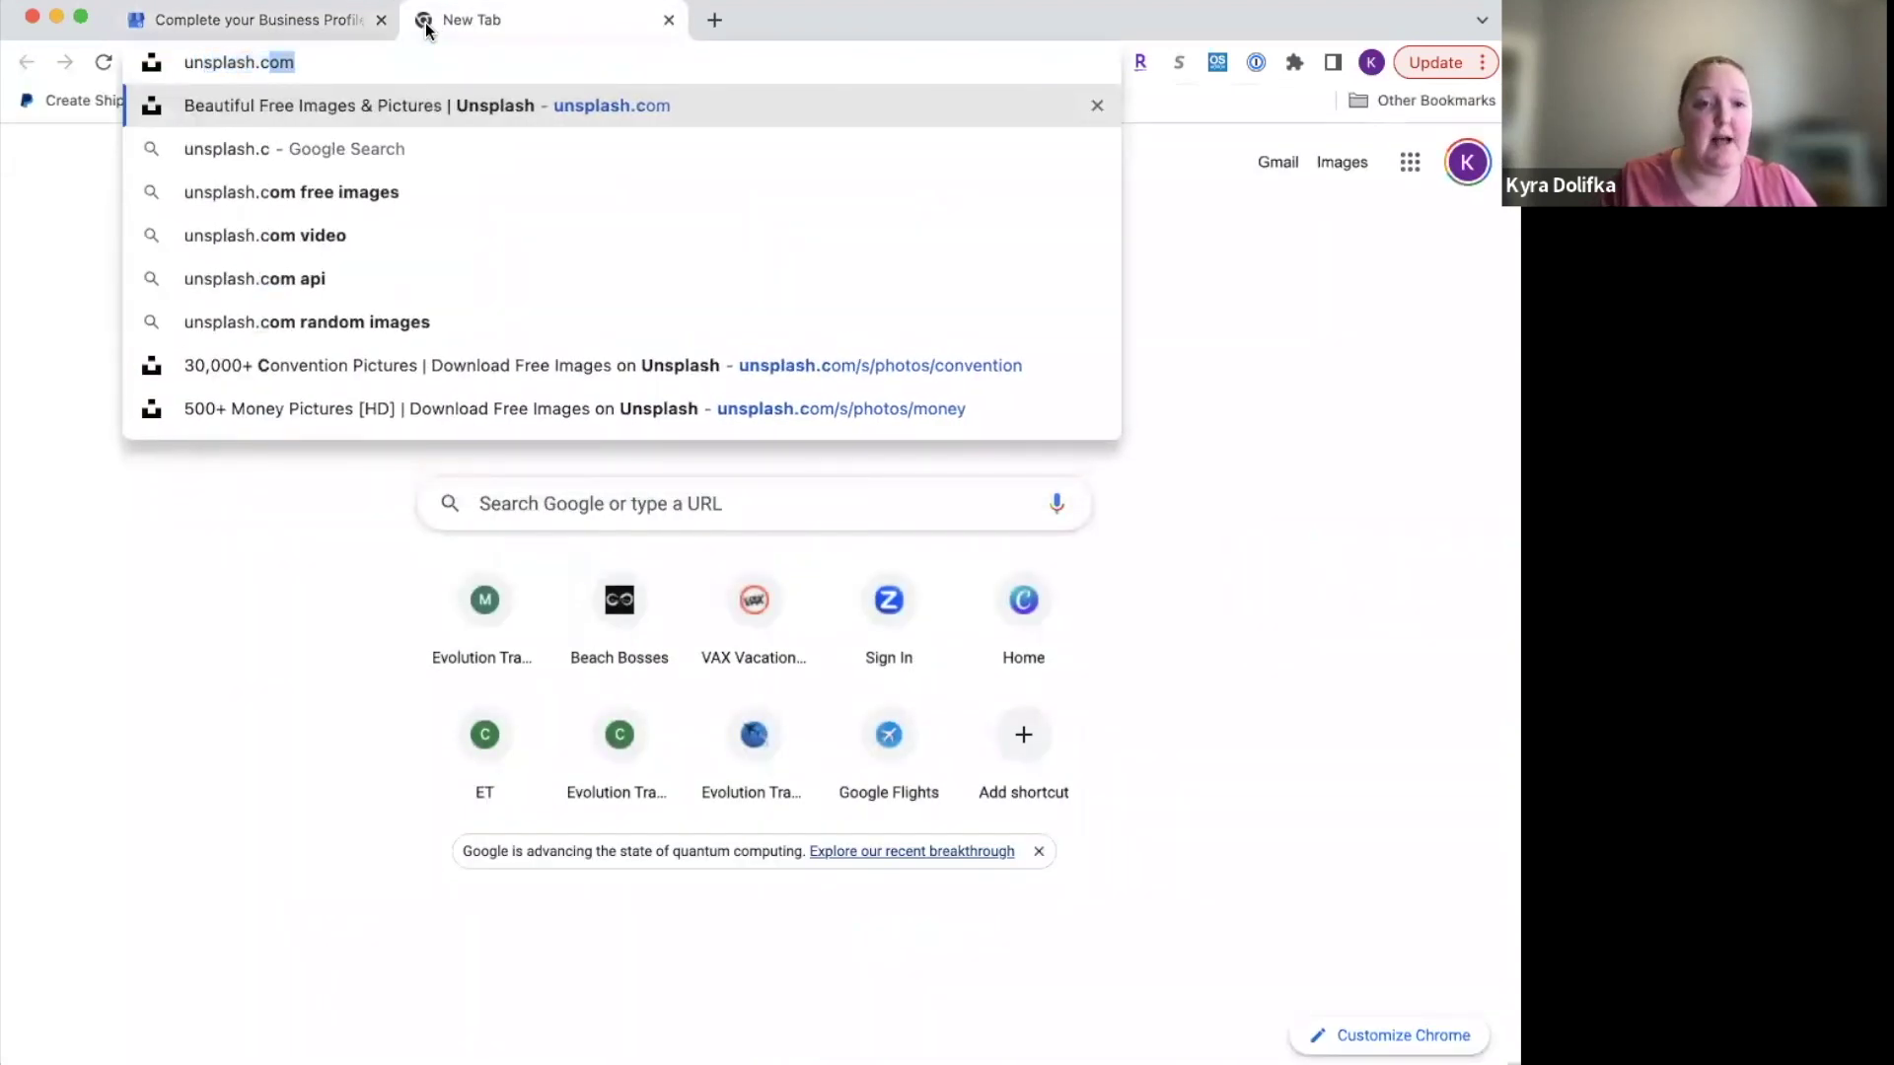
pyautogui.press('Return')
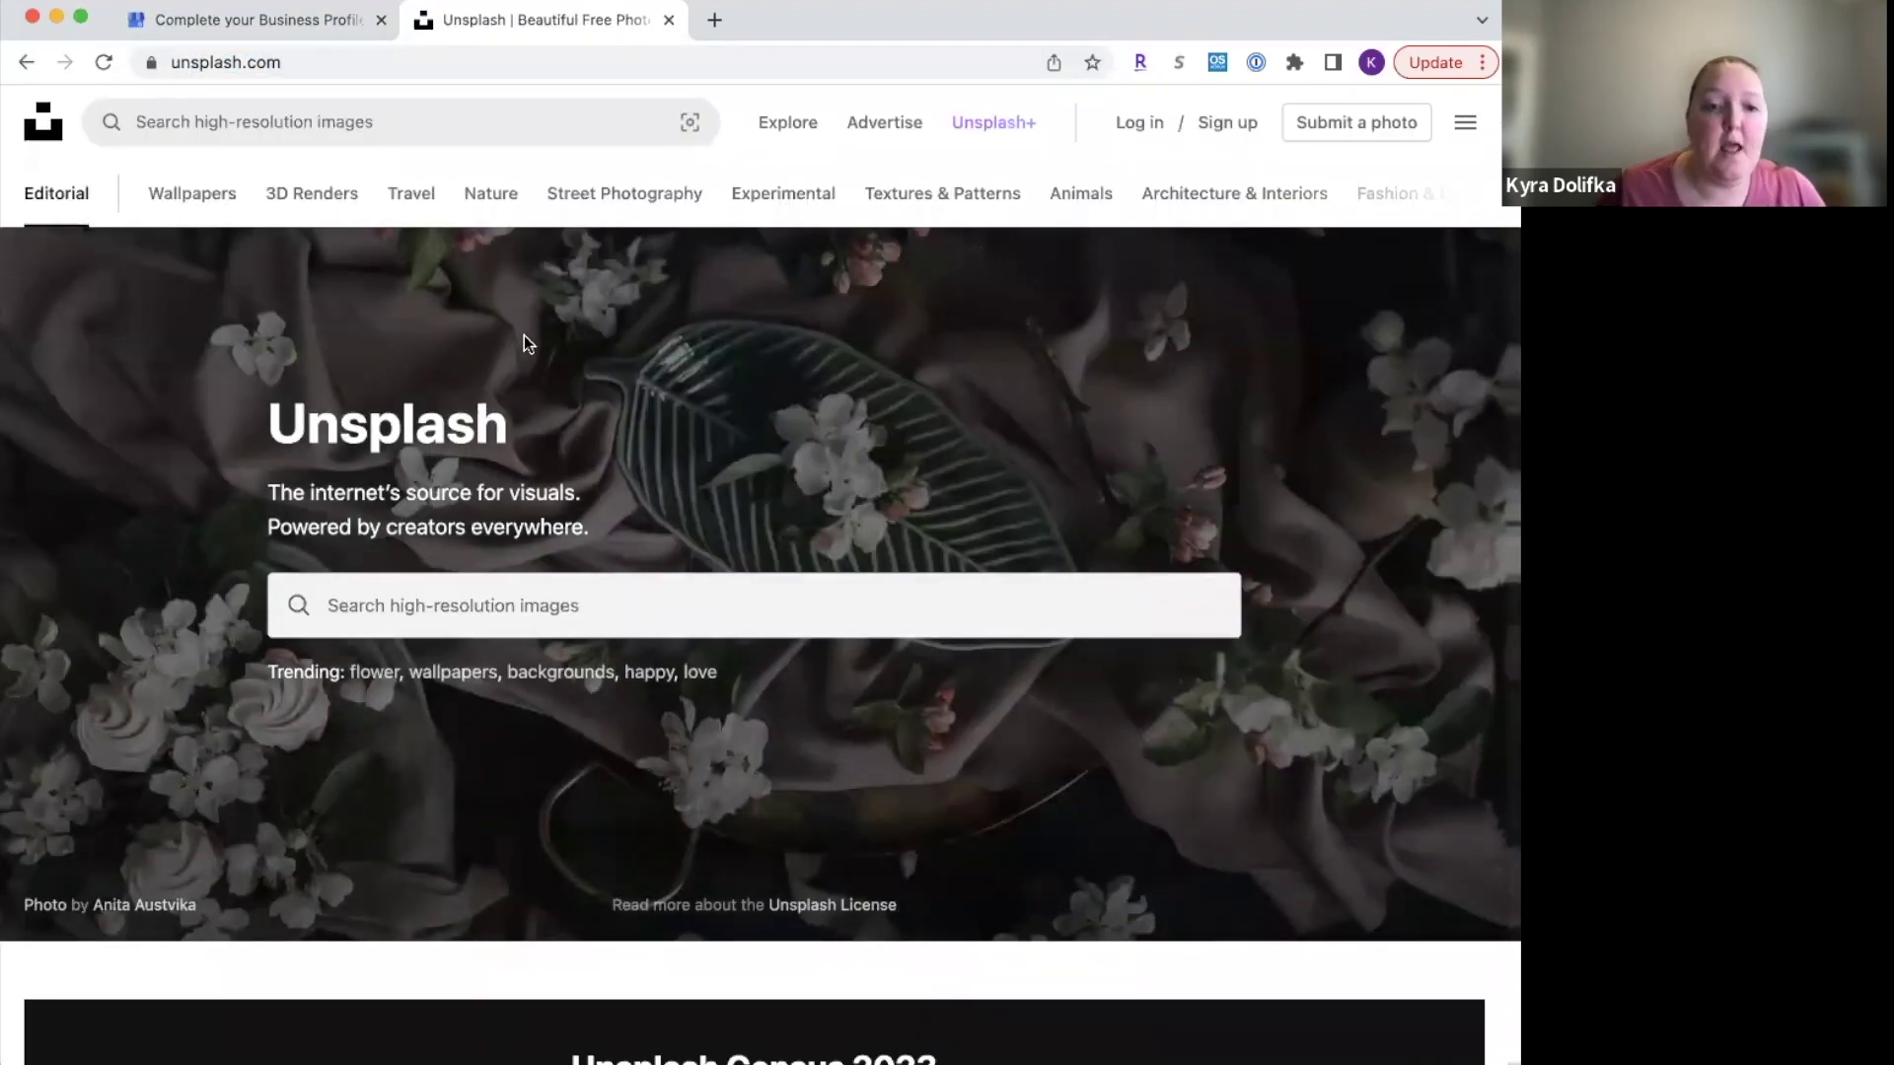
# Step: Search Unsplash for 'beach' photos
pyautogui.click(440, 612)
pyautogui.write('beach')
pyautogui.press('Return')
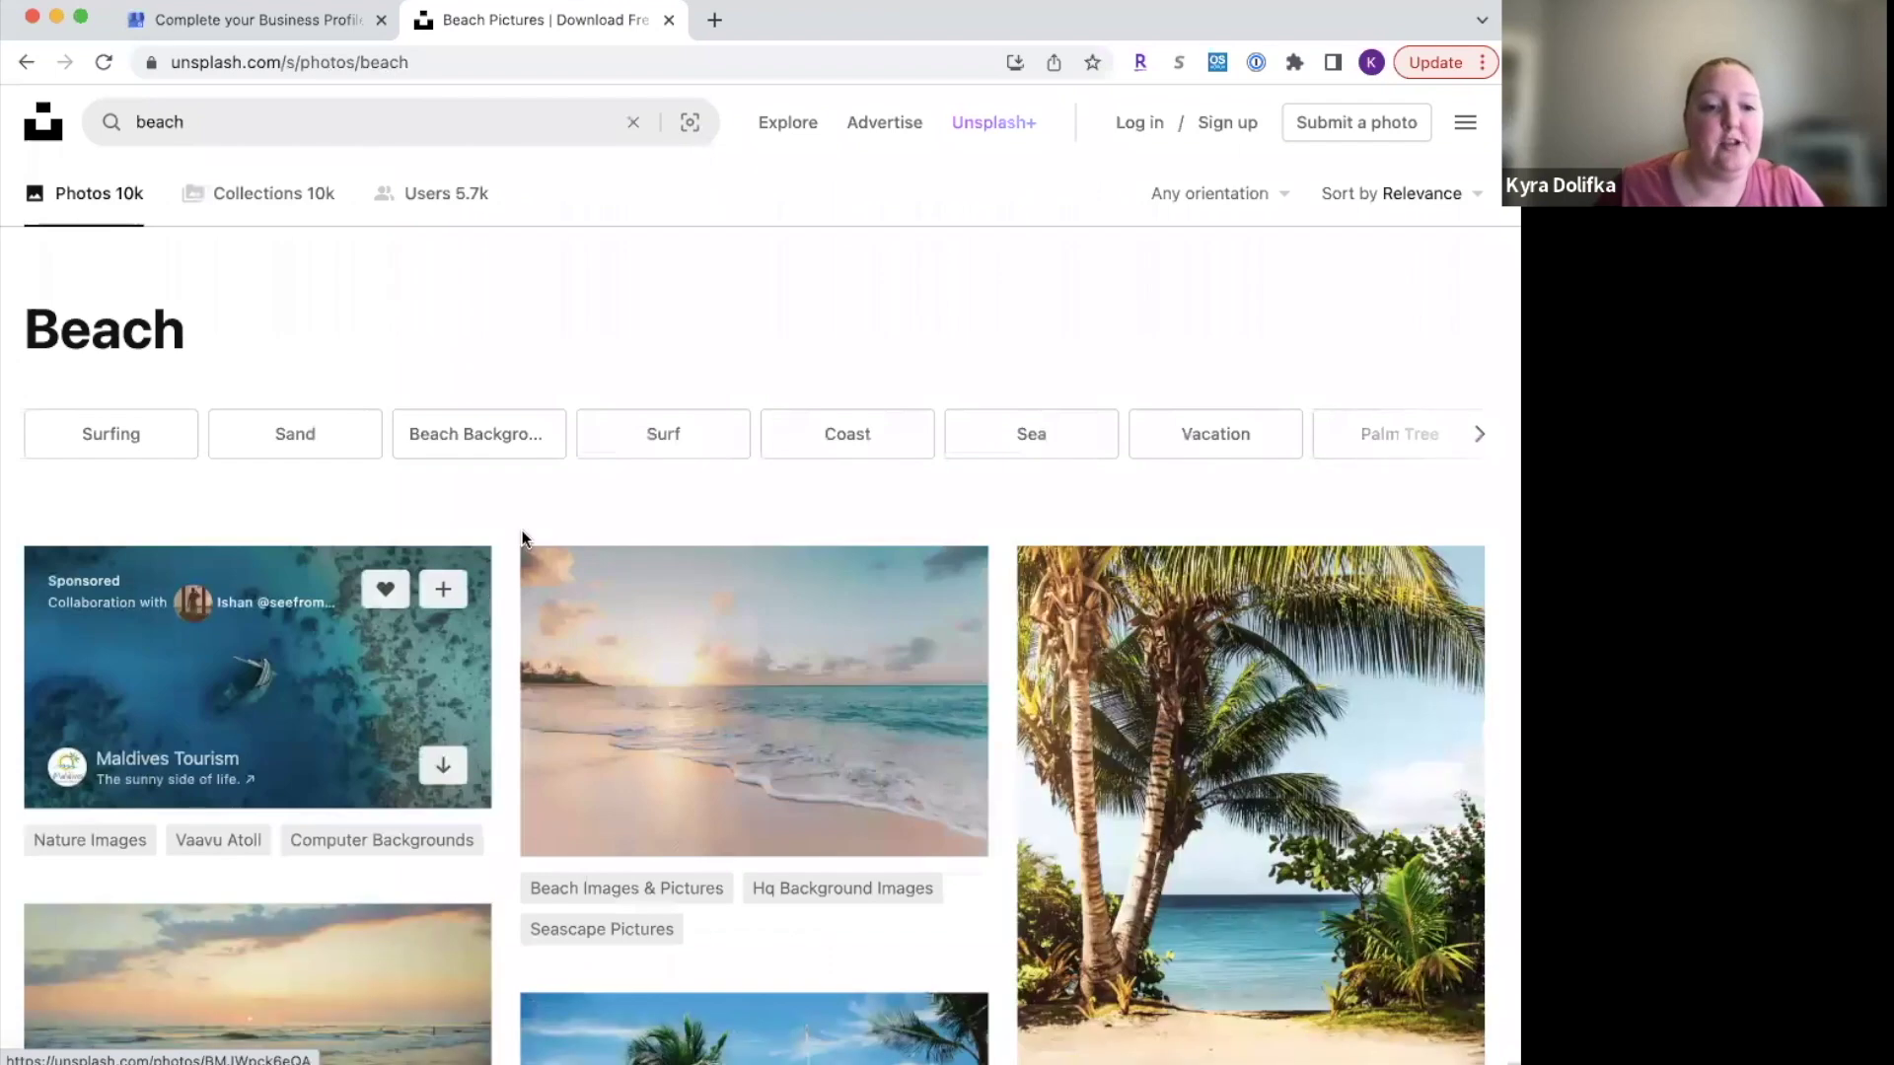
# Step: Browse further down the beach results, then return to the business profile setup tab
pyautogui.scroll(-2, 592, 410)
pyautogui.scroll(-3, 871, 473)
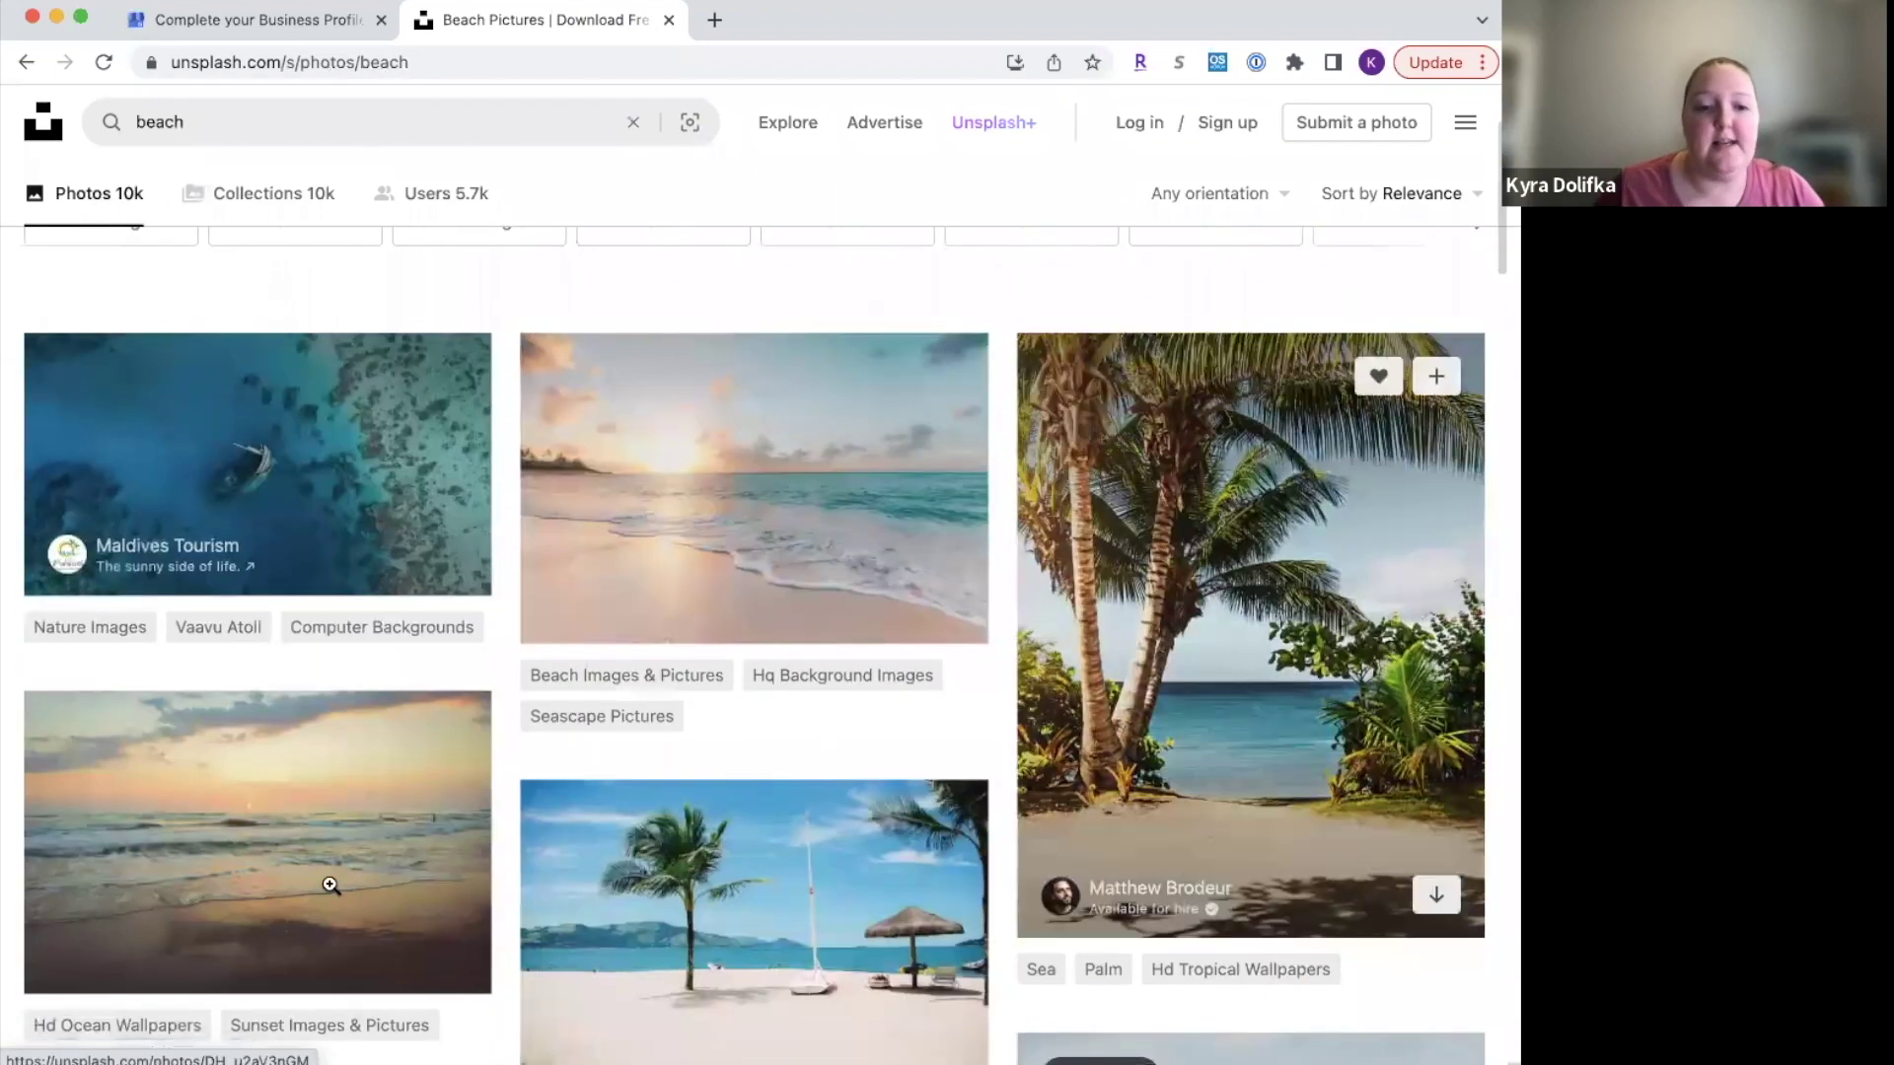
pyautogui.scroll(-3, 732, 1005)
pyautogui.scroll(-5, 734, 1008)
pyautogui.scroll(-5, 733, 1007)
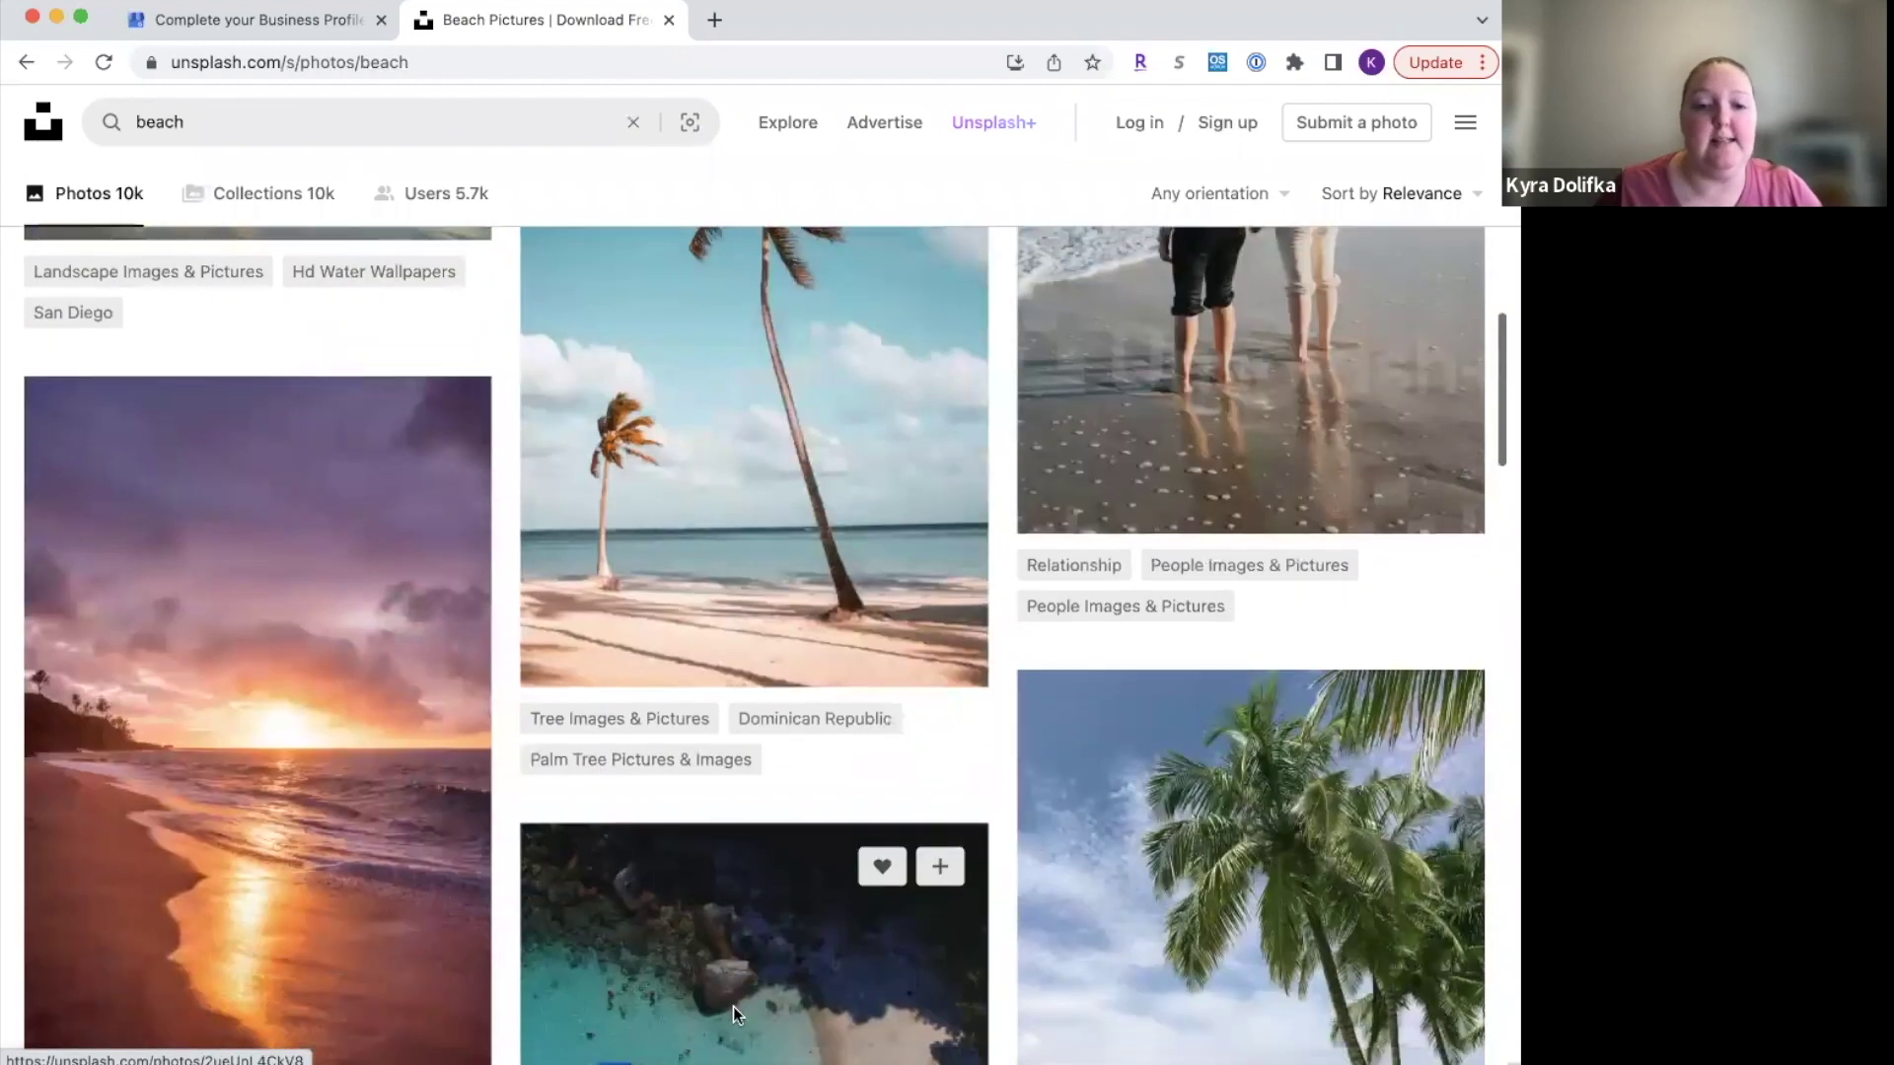
pyautogui.scroll(-20, 733, 1007)
pyautogui.scroll(-20, 733, 1008)
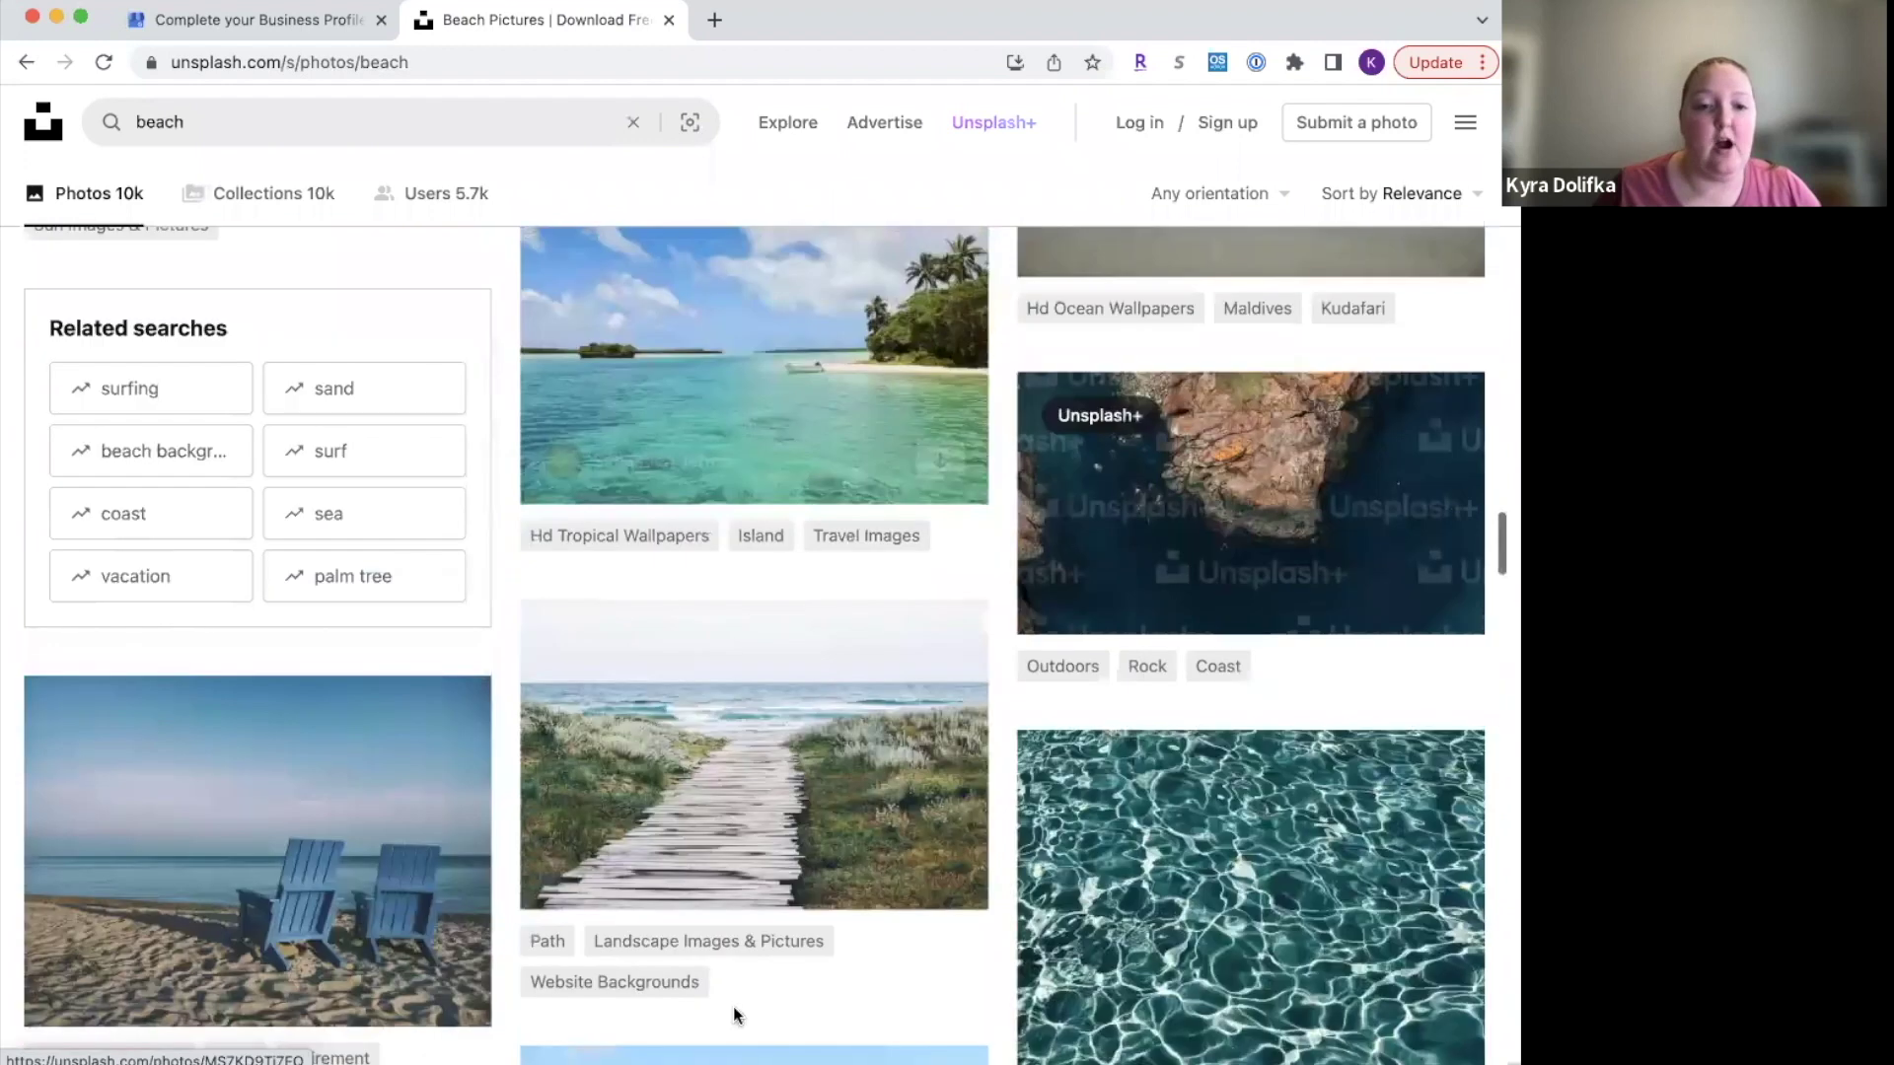
pyautogui.scroll(-20, 733, 1008)
pyautogui.scroll(-20, 735, 1010)
pyautogui.scroll(-20, 735, 974)
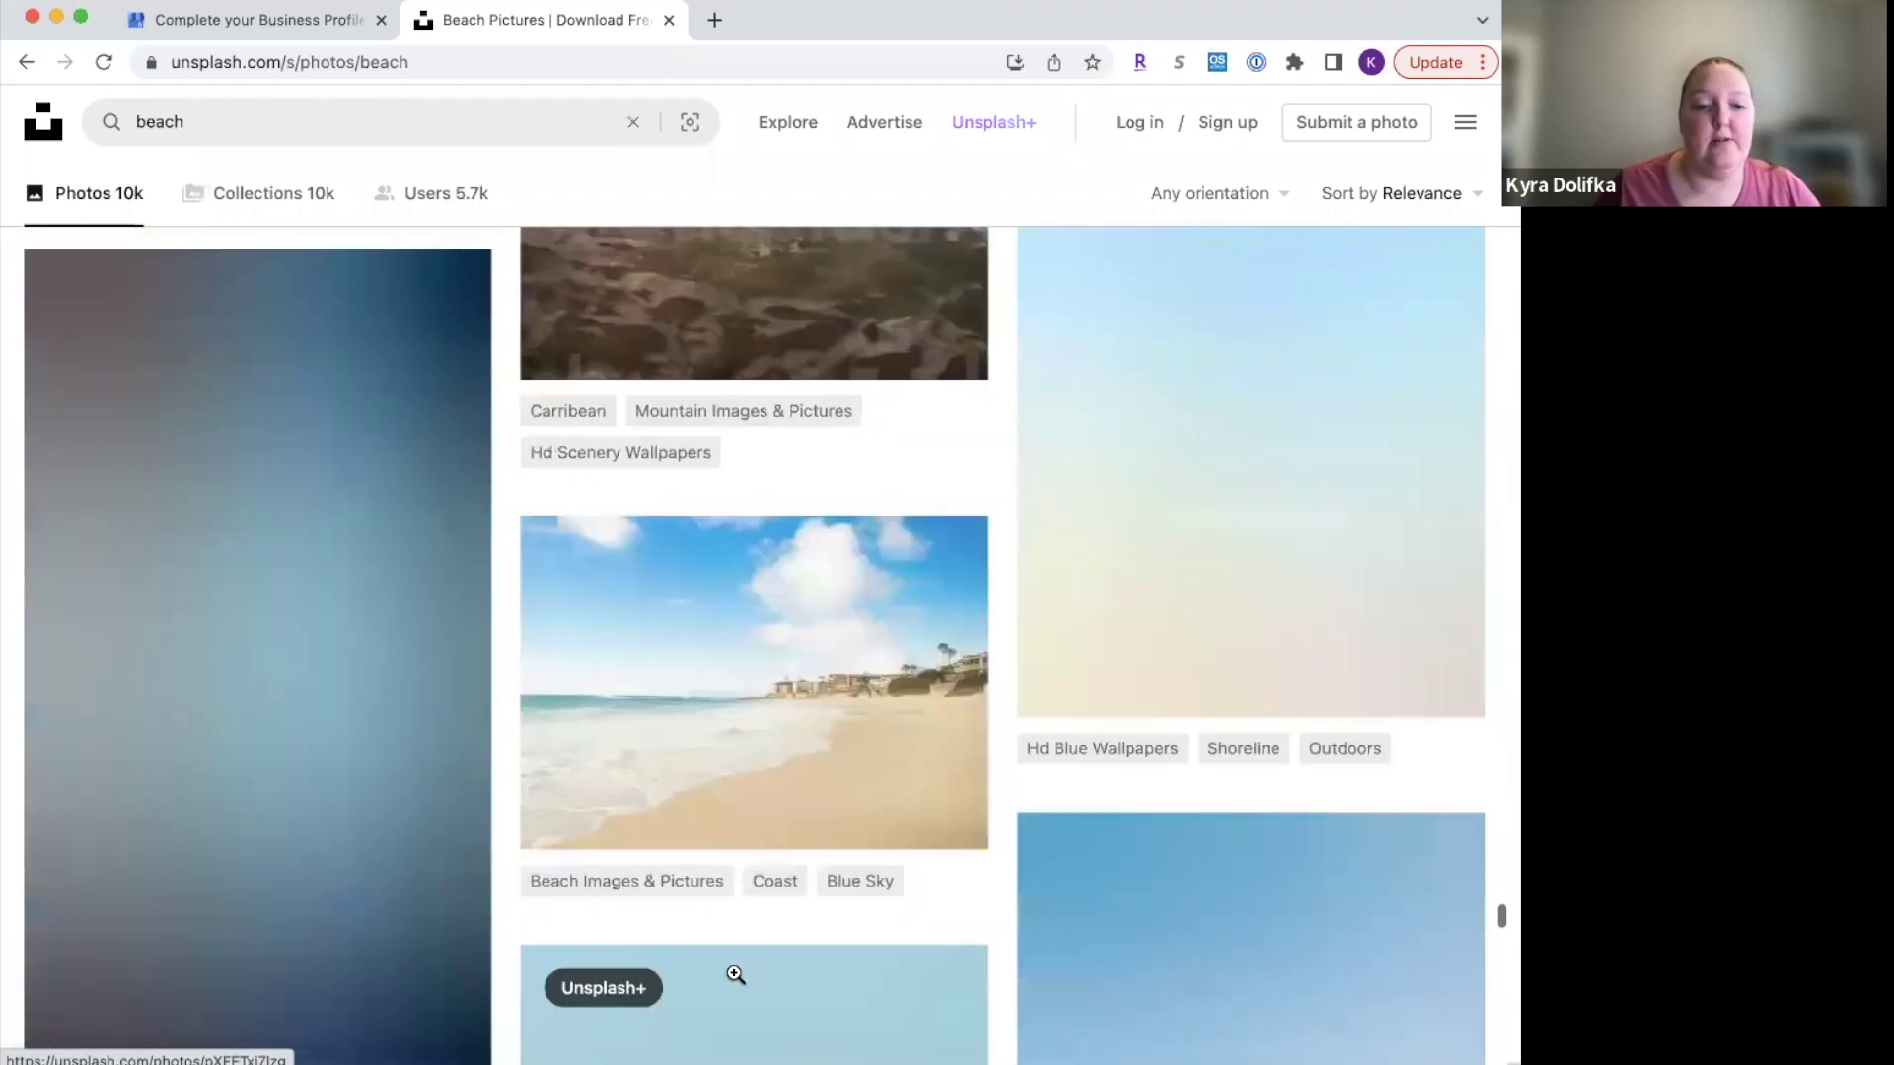
pyautogui.scroll(-2, 734, 975)
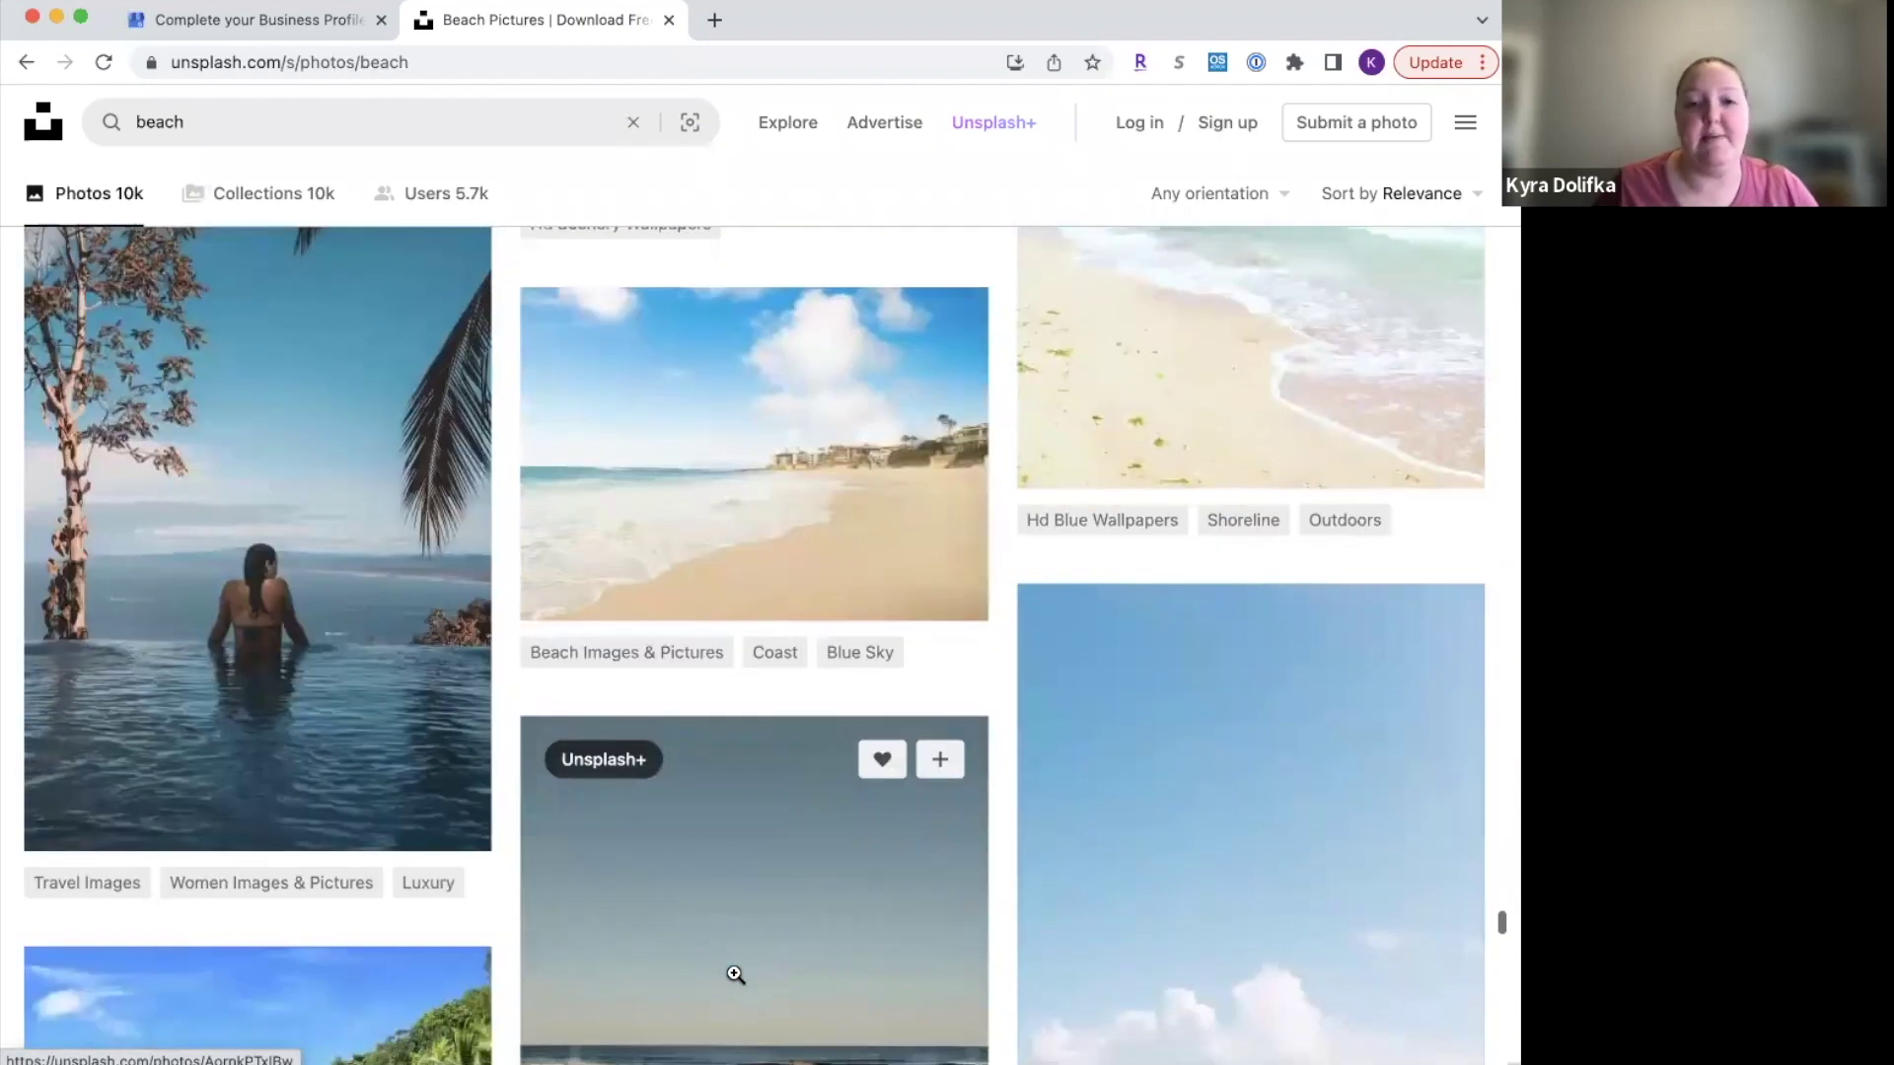
pyautogui.click(287, 22)
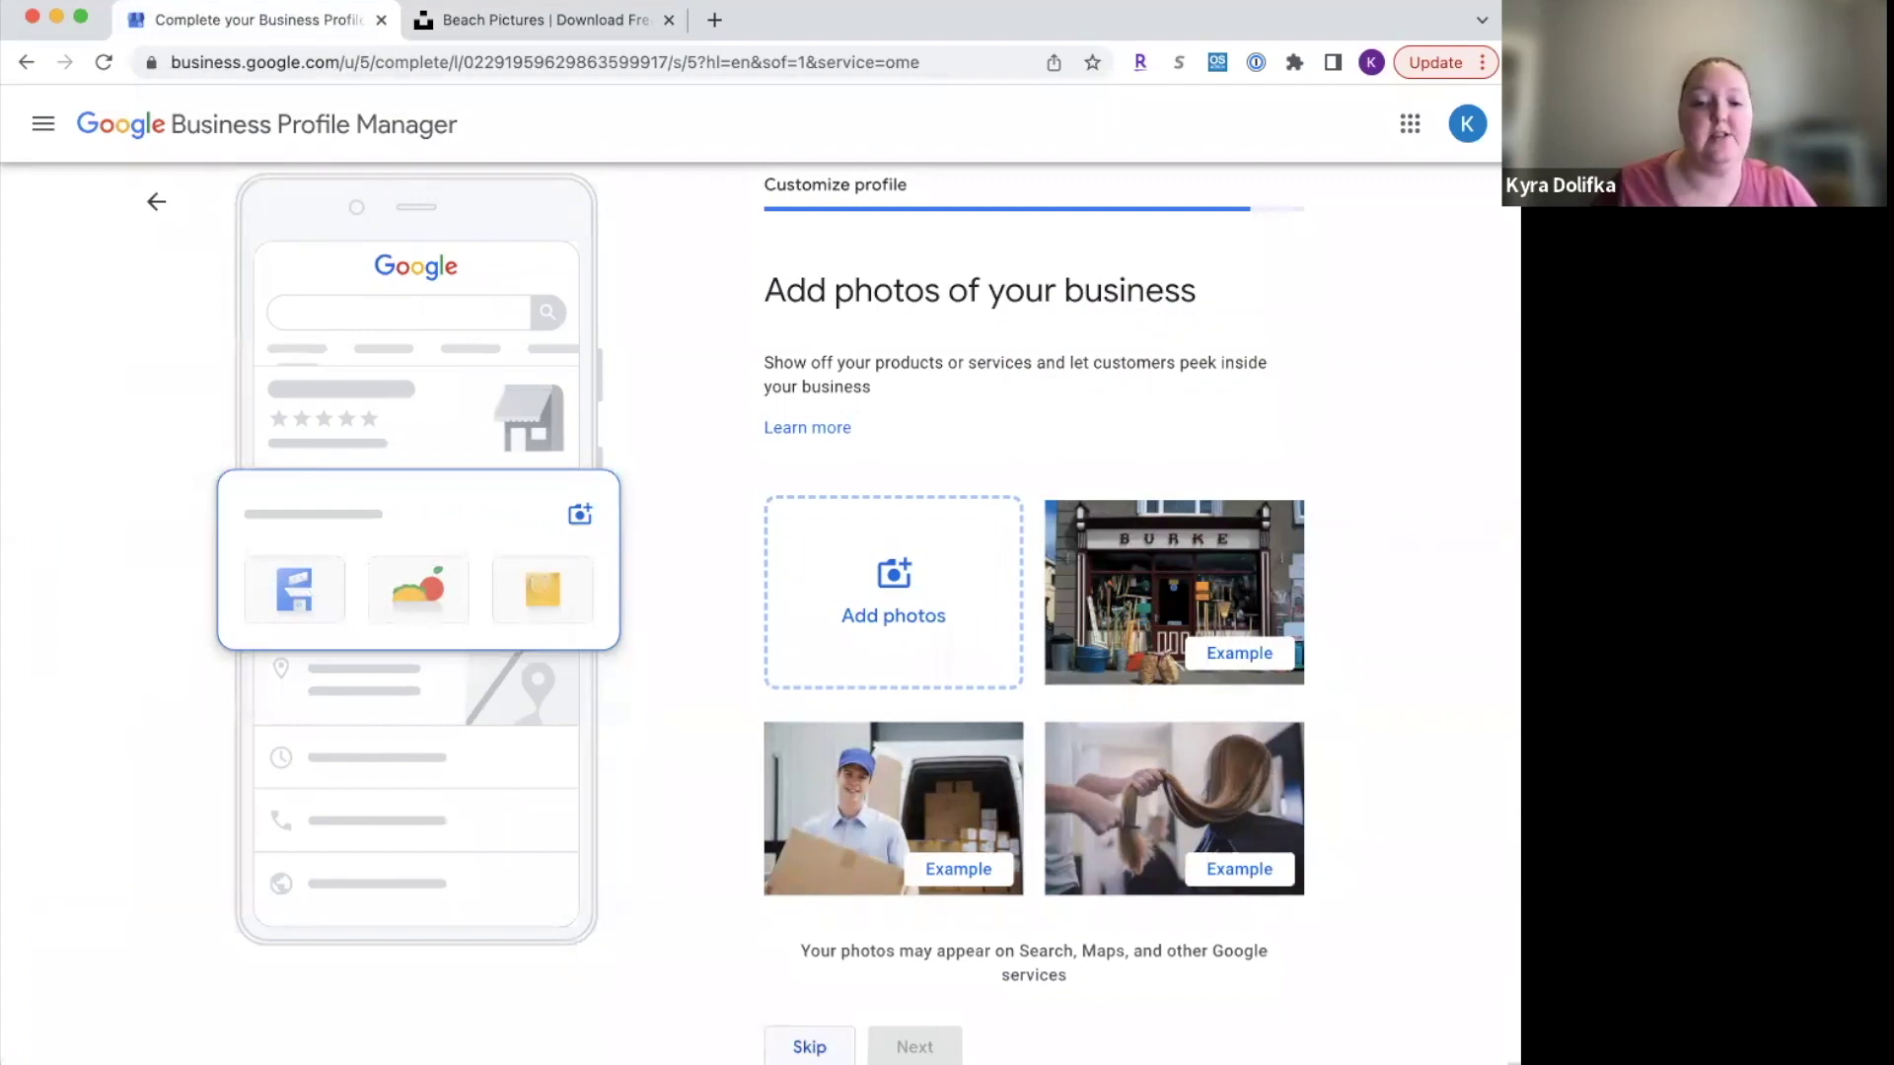
# Step: Skip the 'Add photos of your business' step to reach the Google Ads offer
pyautogui.click(808, 1046)
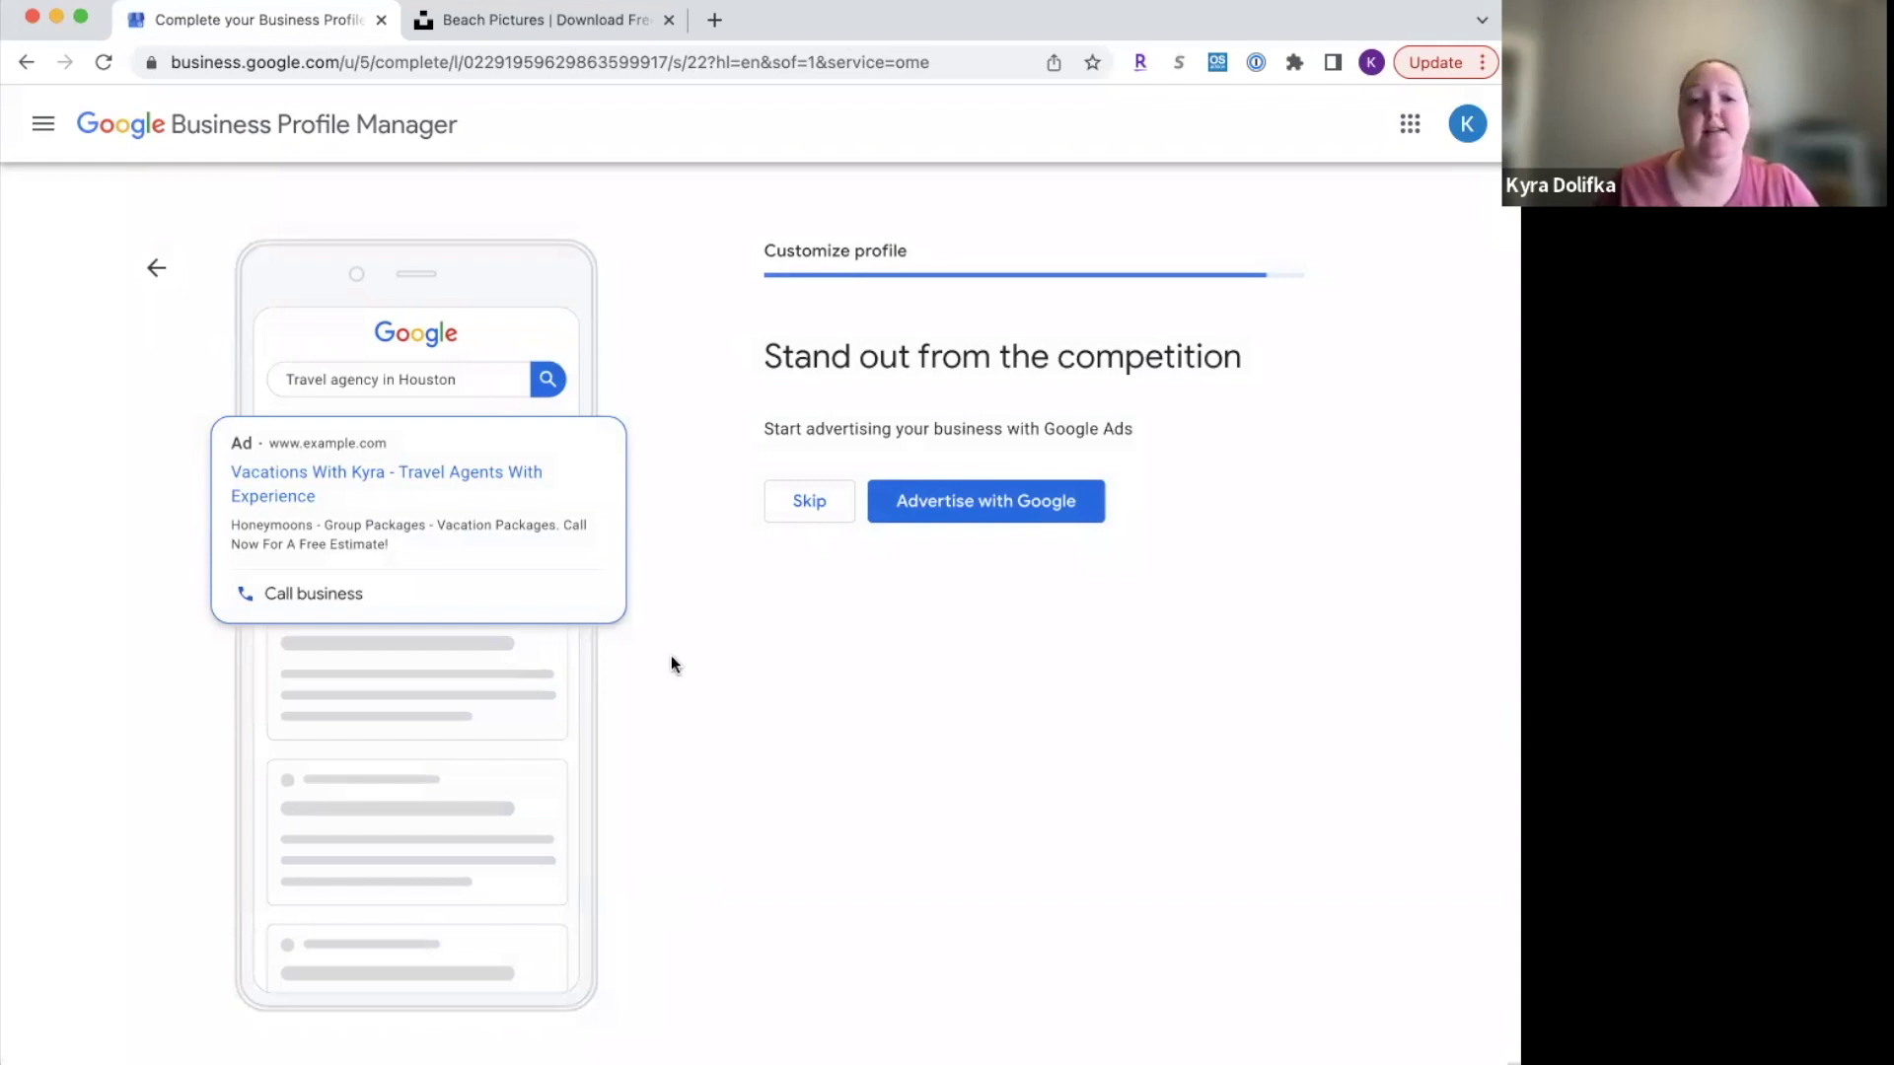
# Step: Decline Google Ads and a custom domain, then continue past the verification notice
pyautogui.click(809, 503)
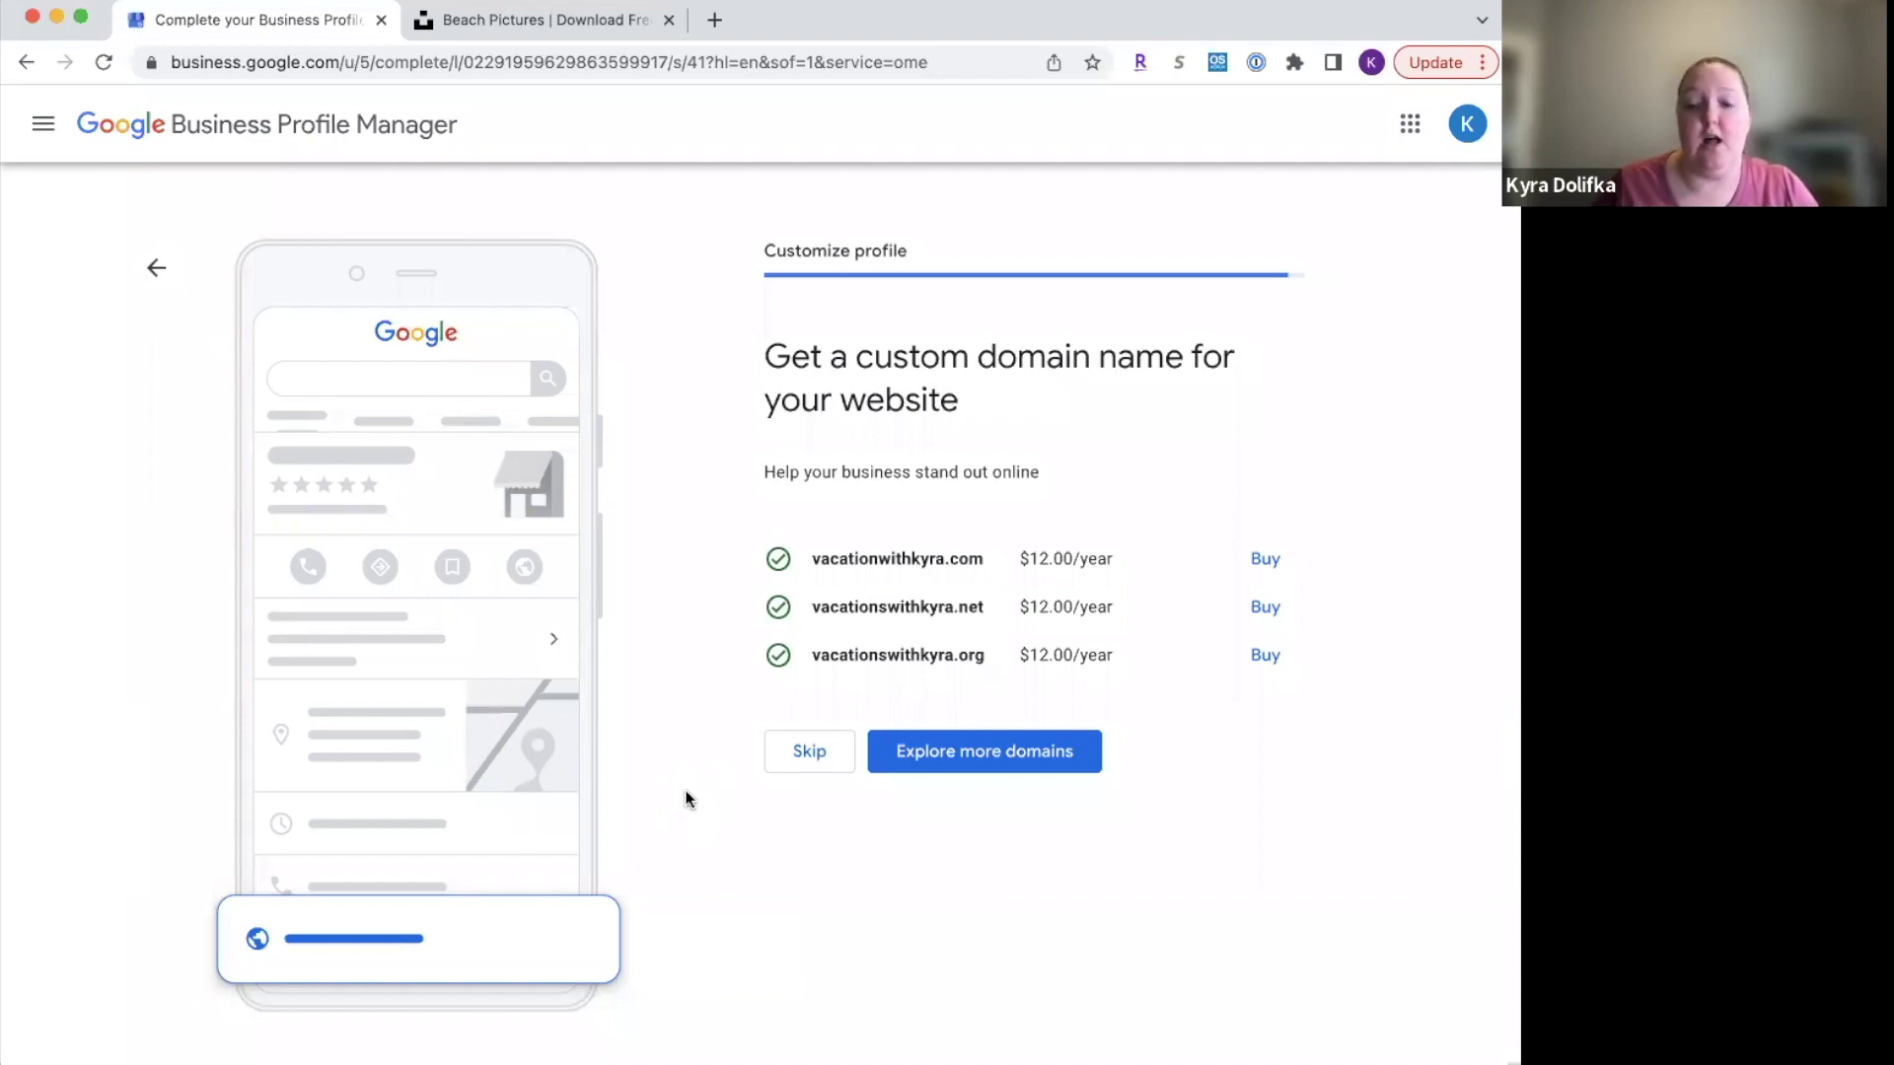
pyautogui.click(801, 738)
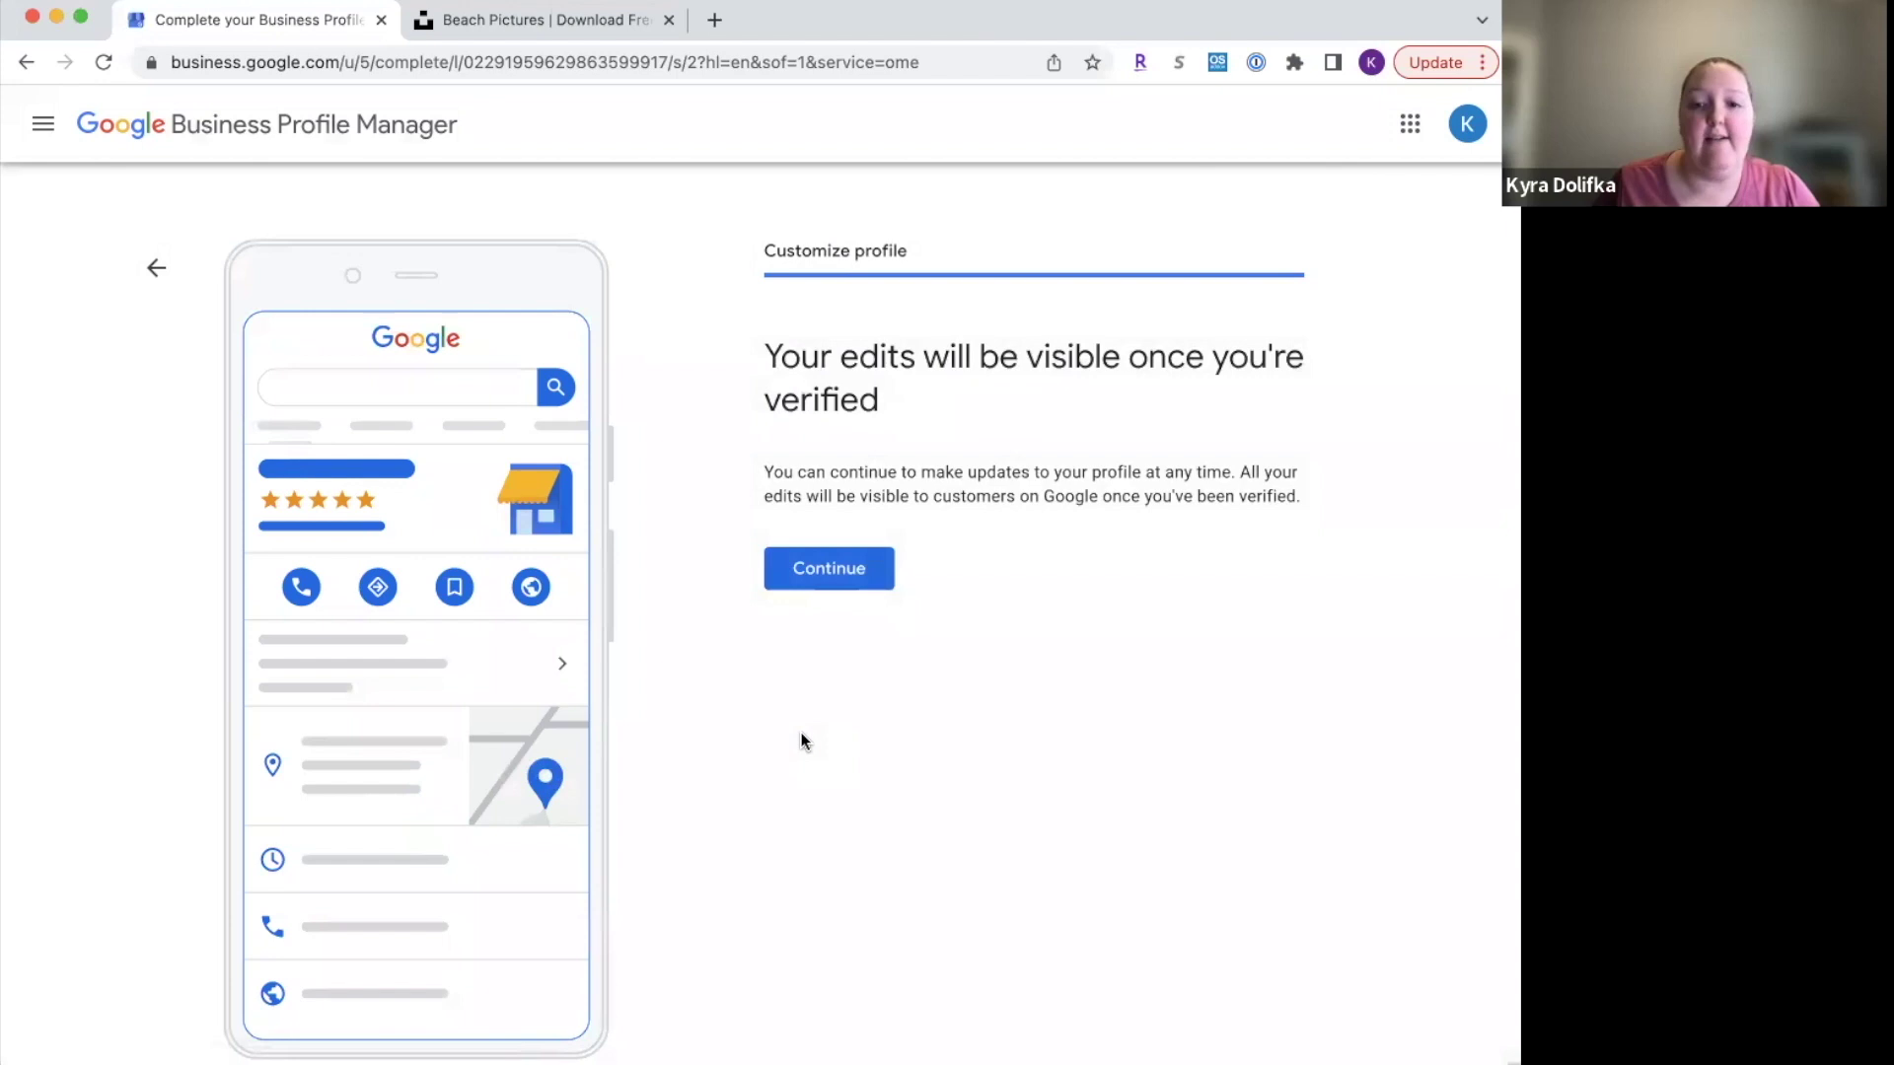
pyautogui.click(793, 578)
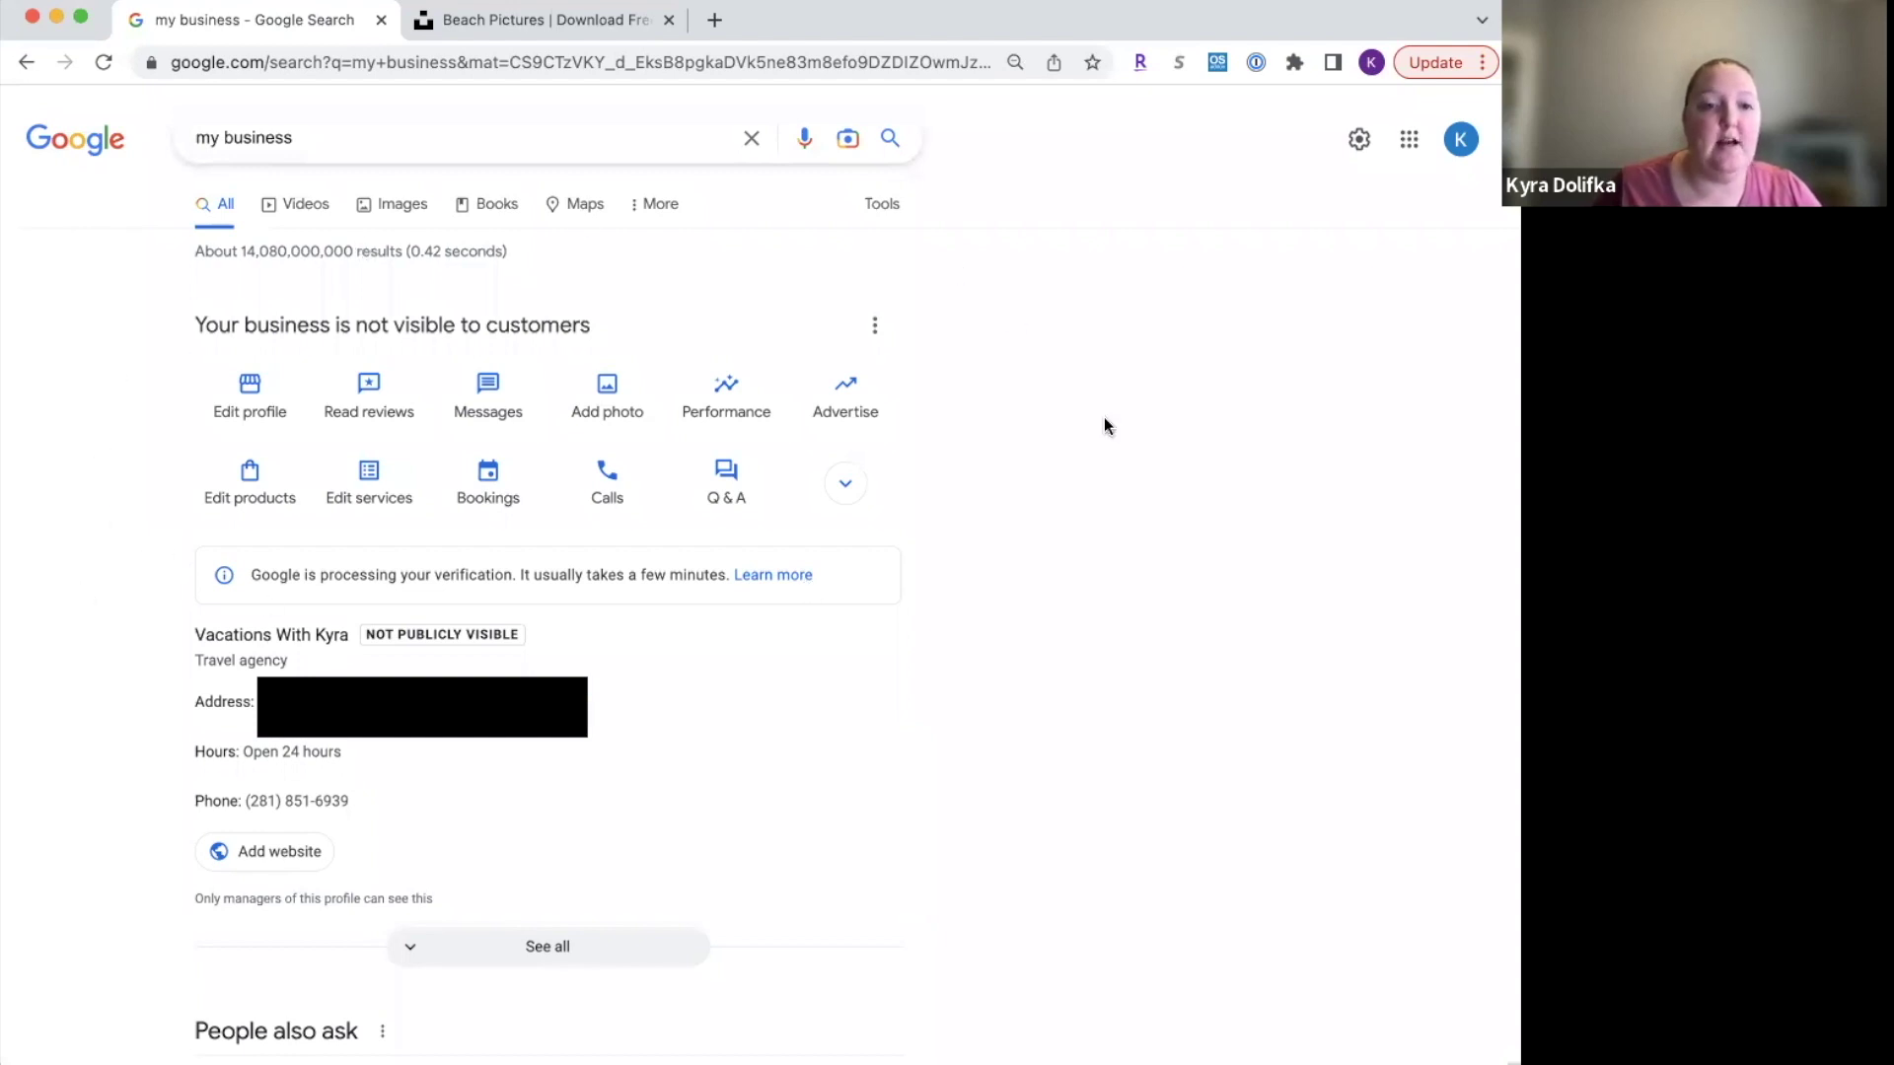
# Step: Open Edit profile from the 'my business' panel to reach the Business information editor
pyautogui.click(246, 397)
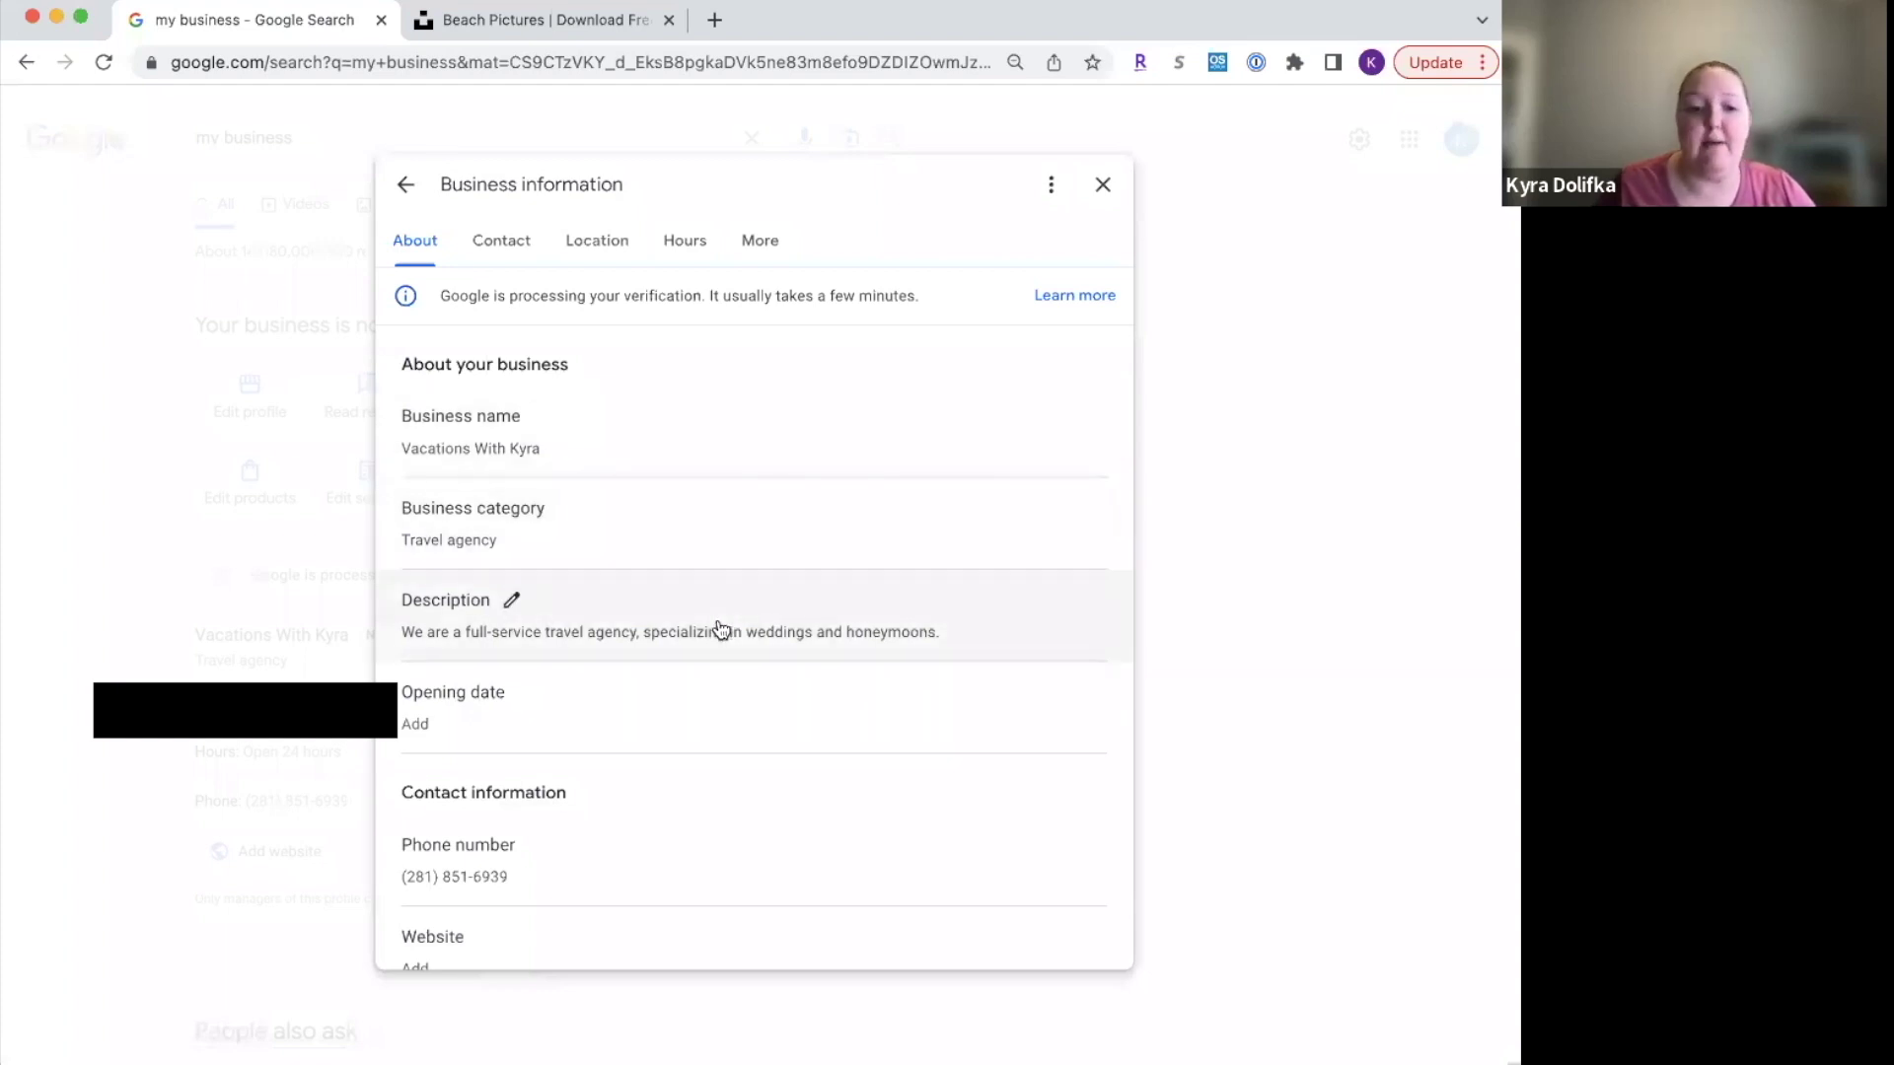
# Step: Turn off 'Show business address to customers' in the Location tab's business location and save
pyautogui.scroll(-5, 720, 629)
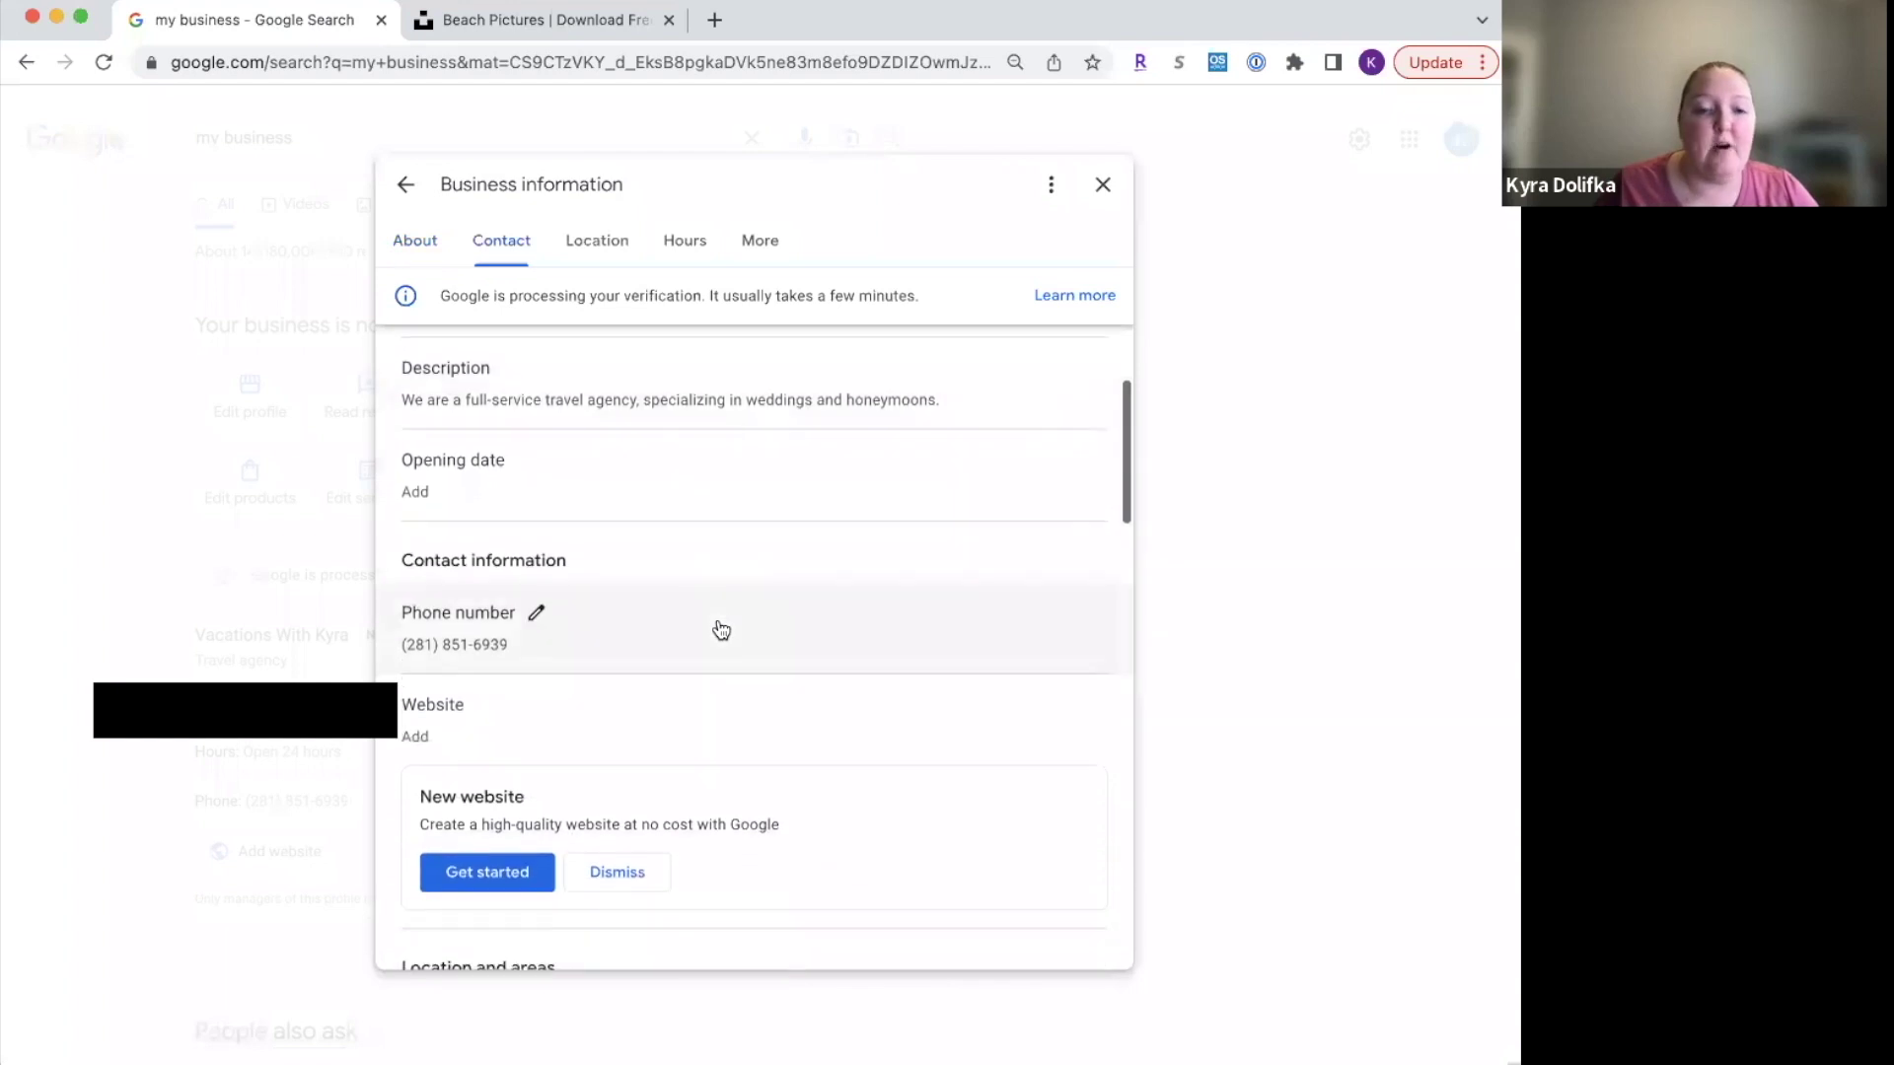
pyautogui.scroll(-3, 720, 629)
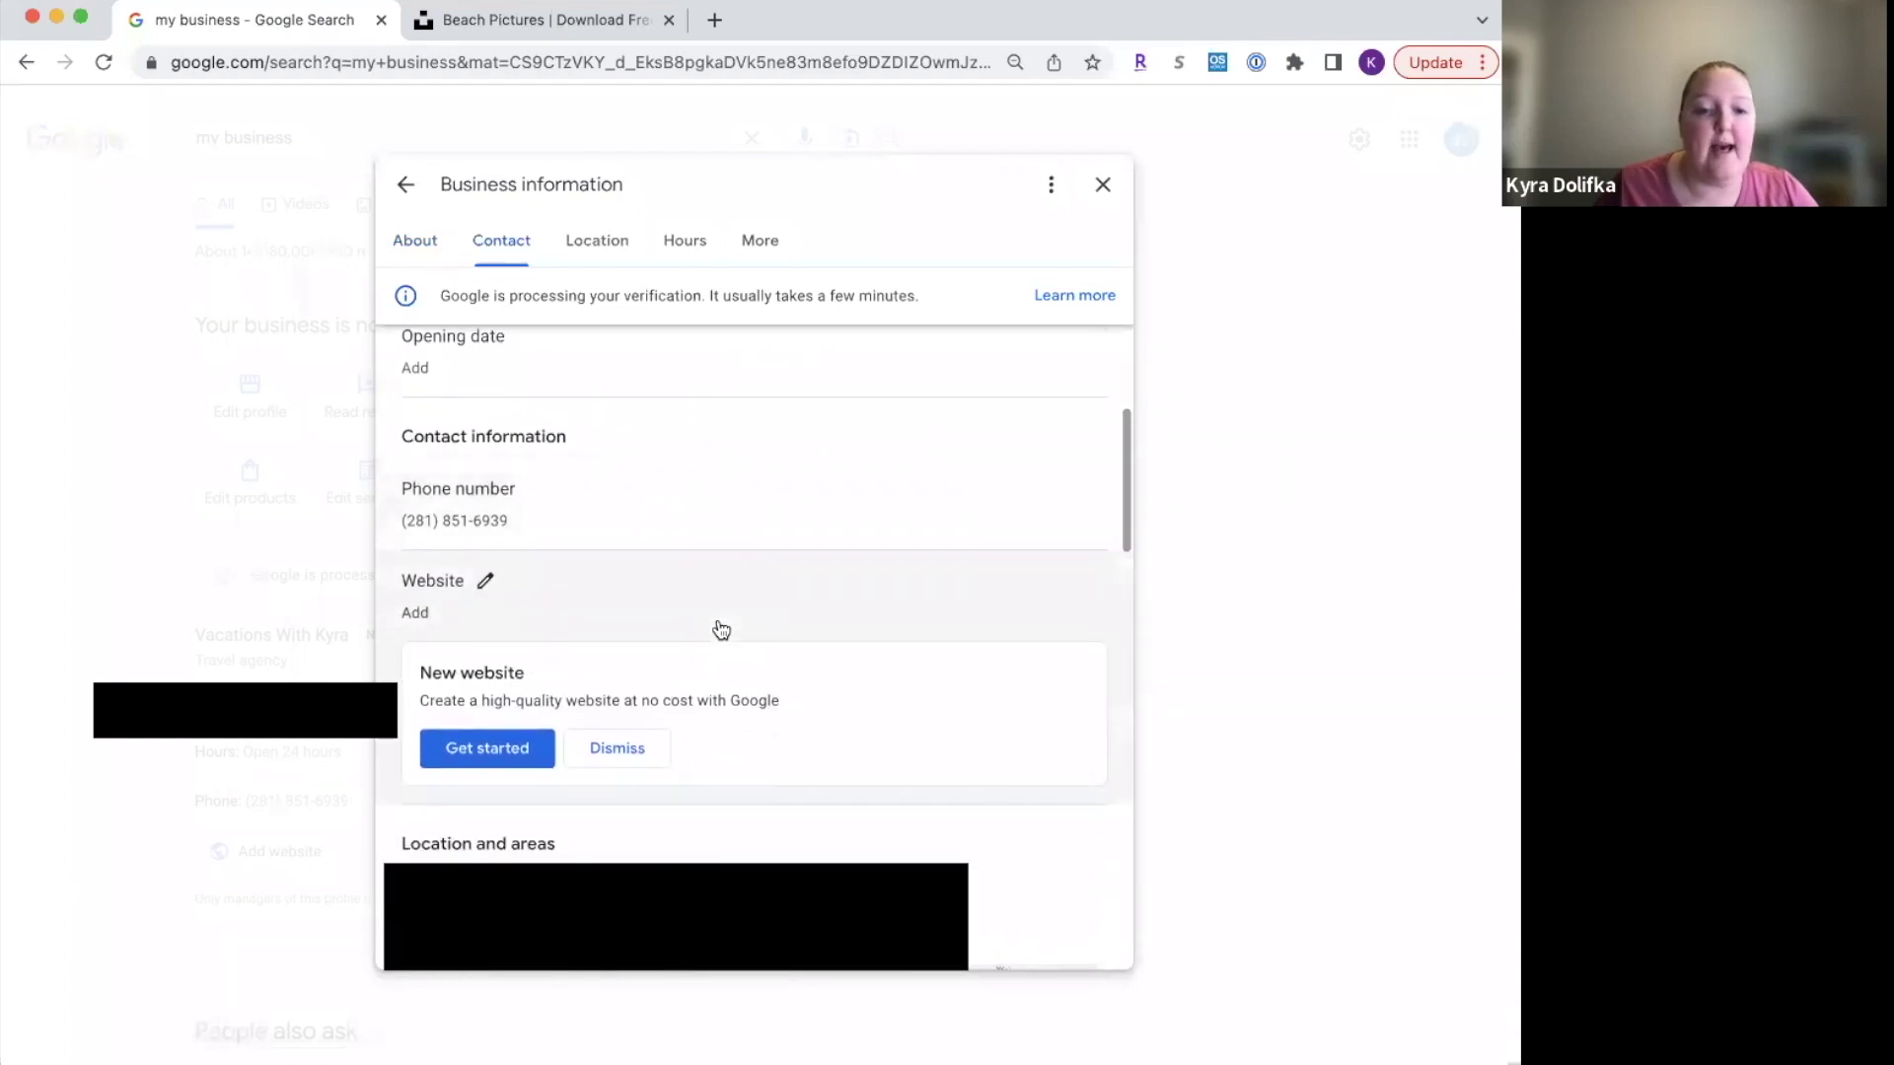
pyautogui.scroll(8, 718, 627)
pyautogui.click(602, 249)
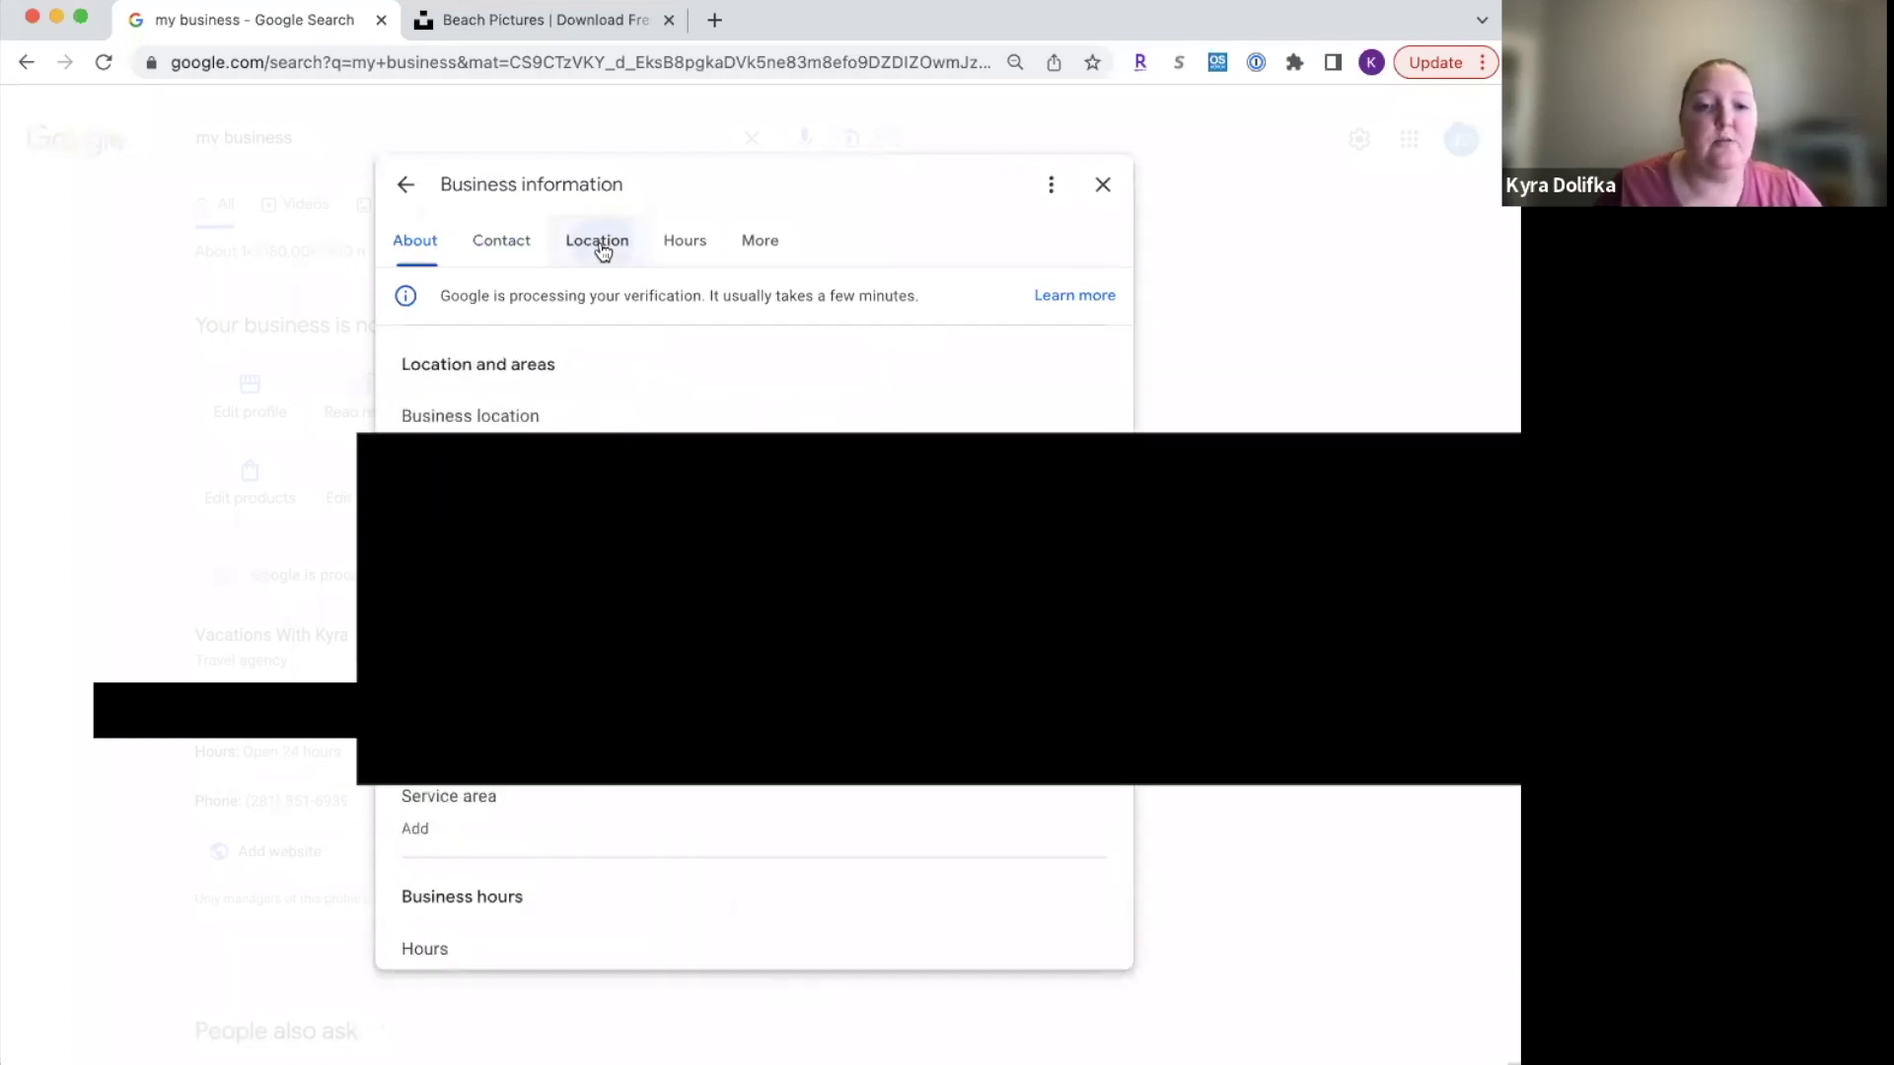
pyautogui.moveTo(558, 418)
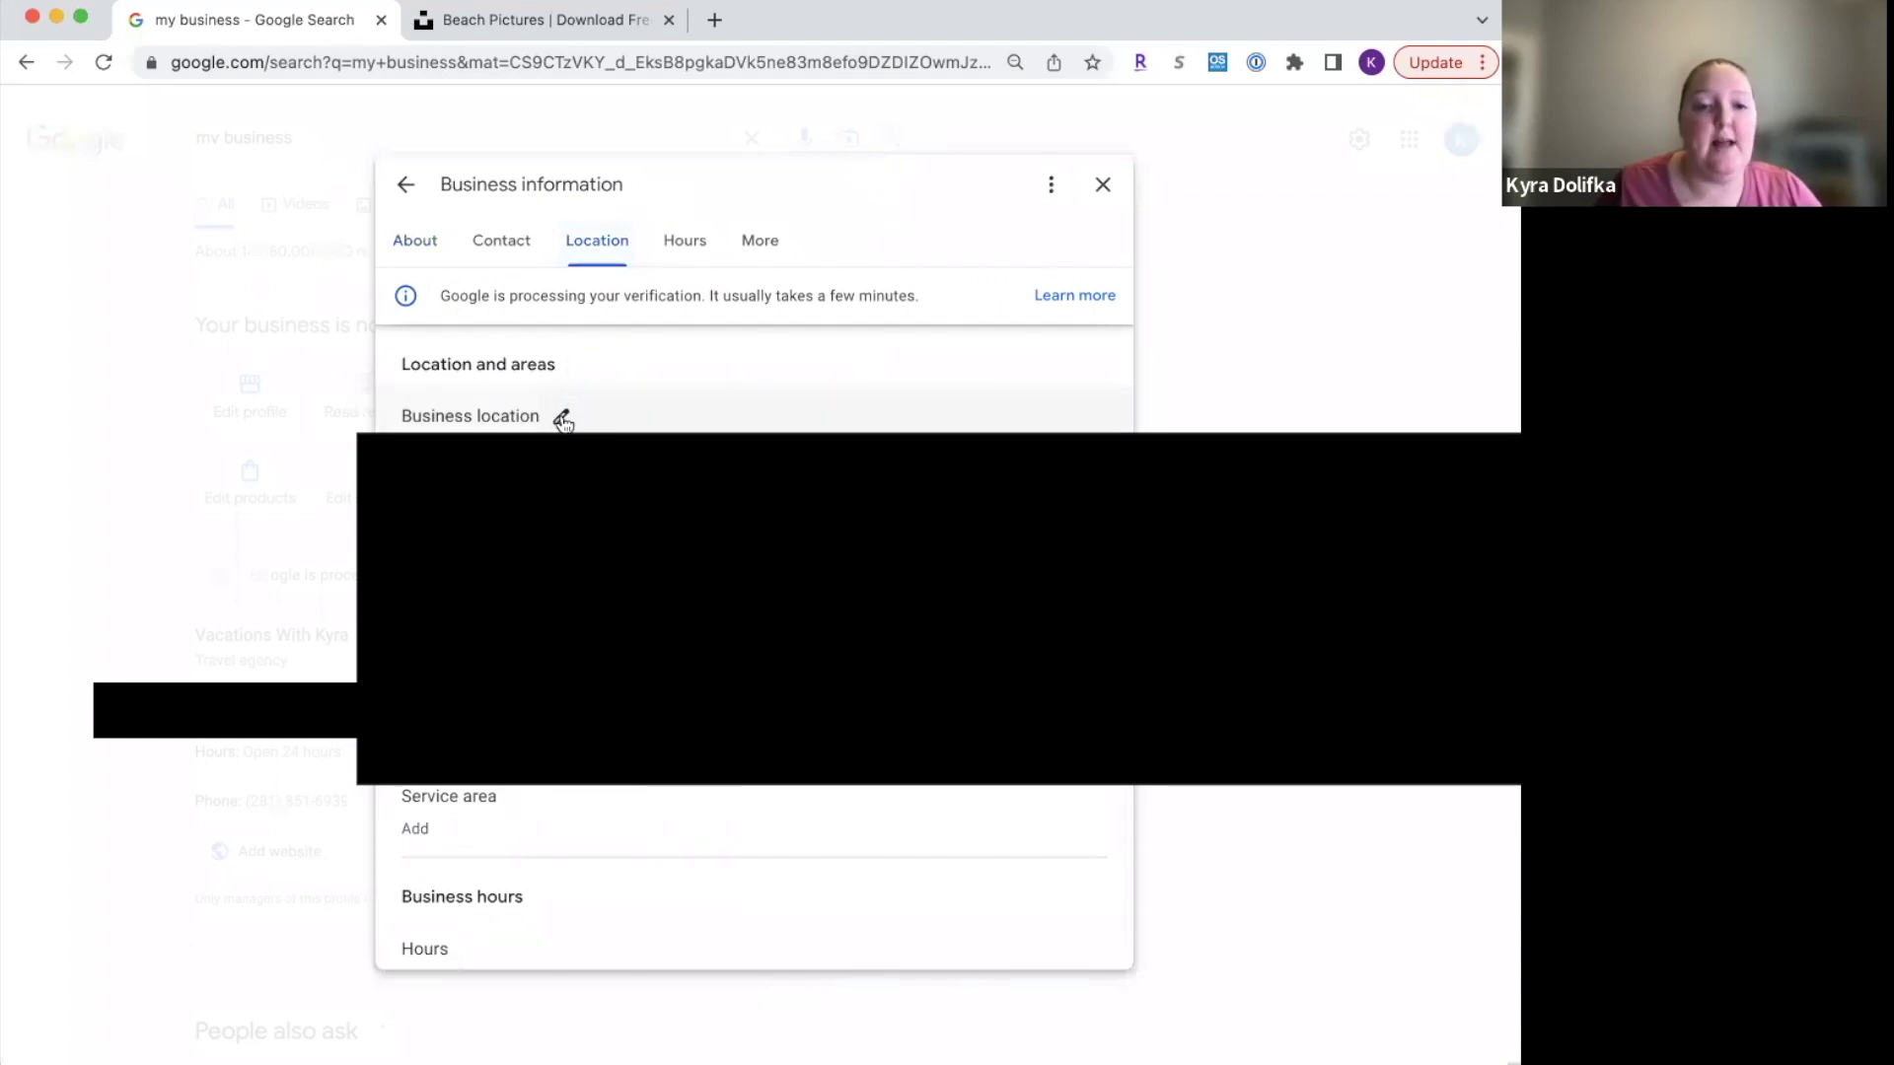
pyautogui.click(562, 420)
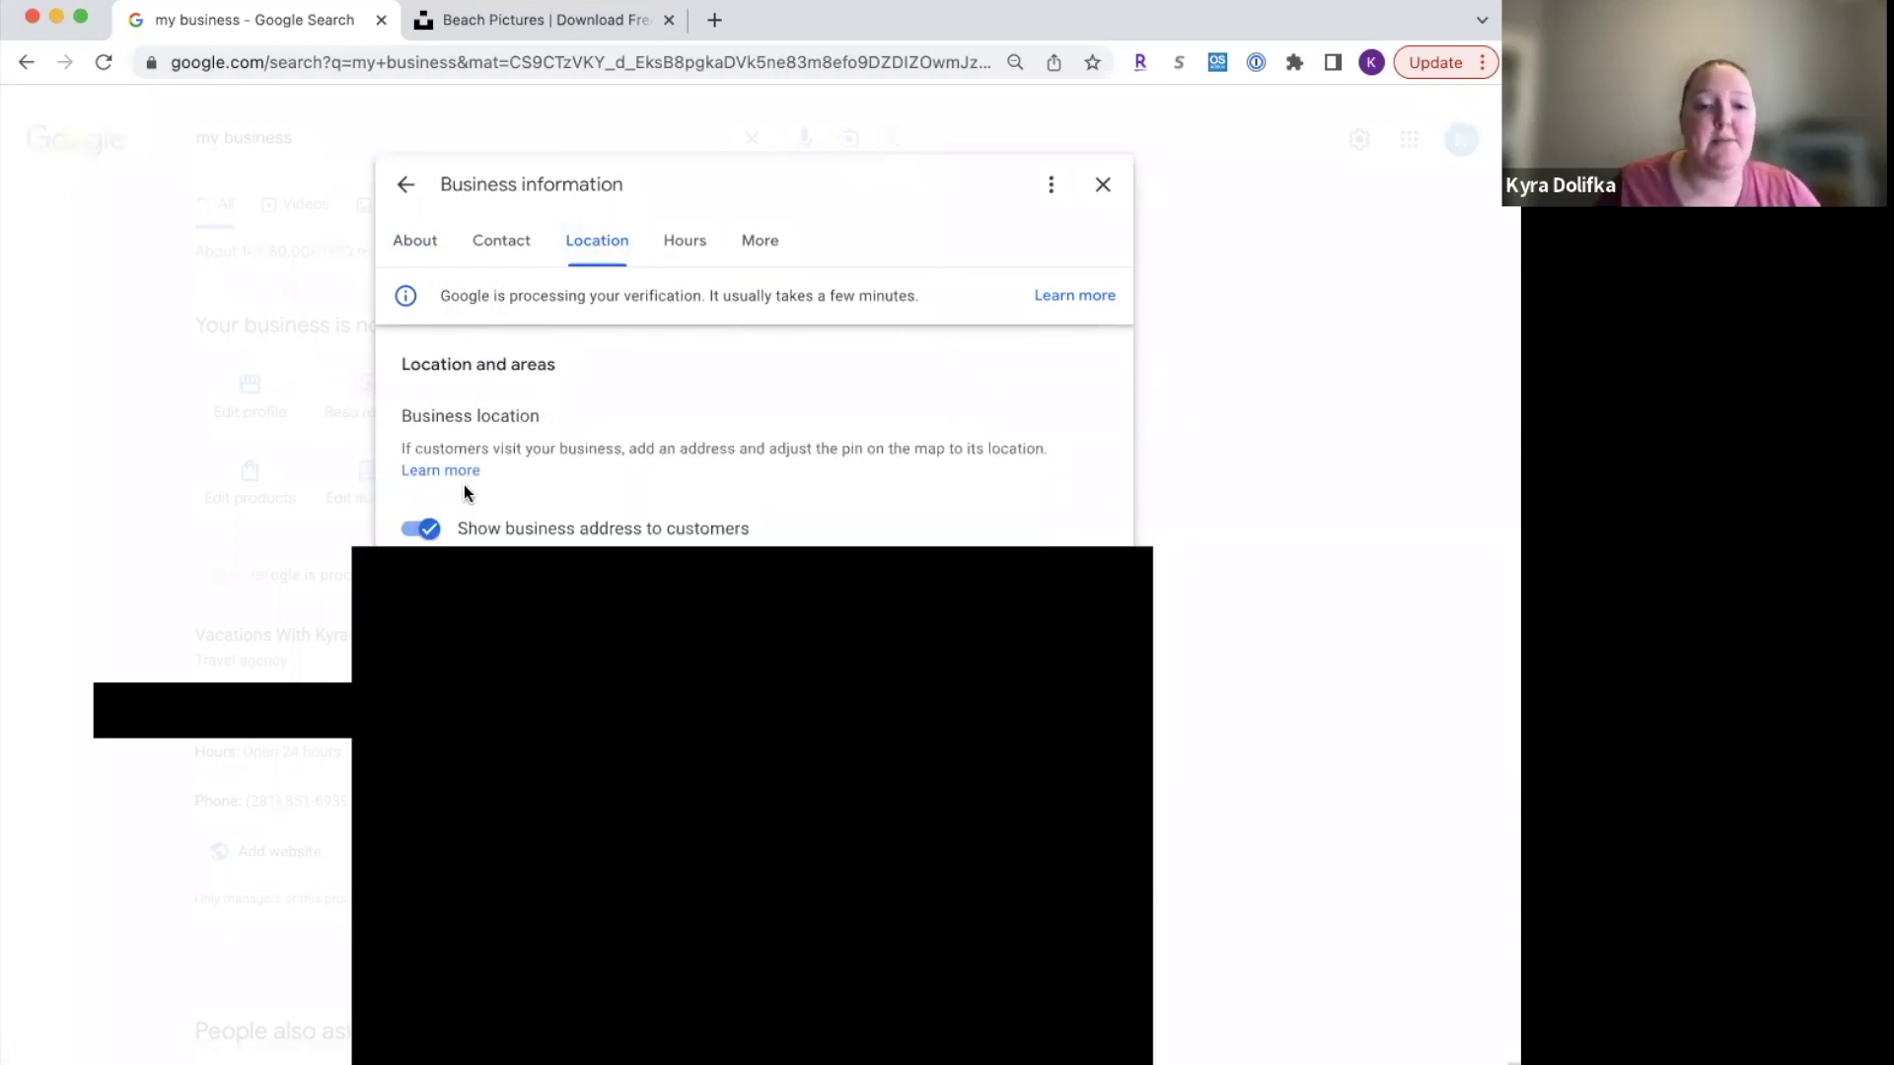
pyautogui.click(424, 529)
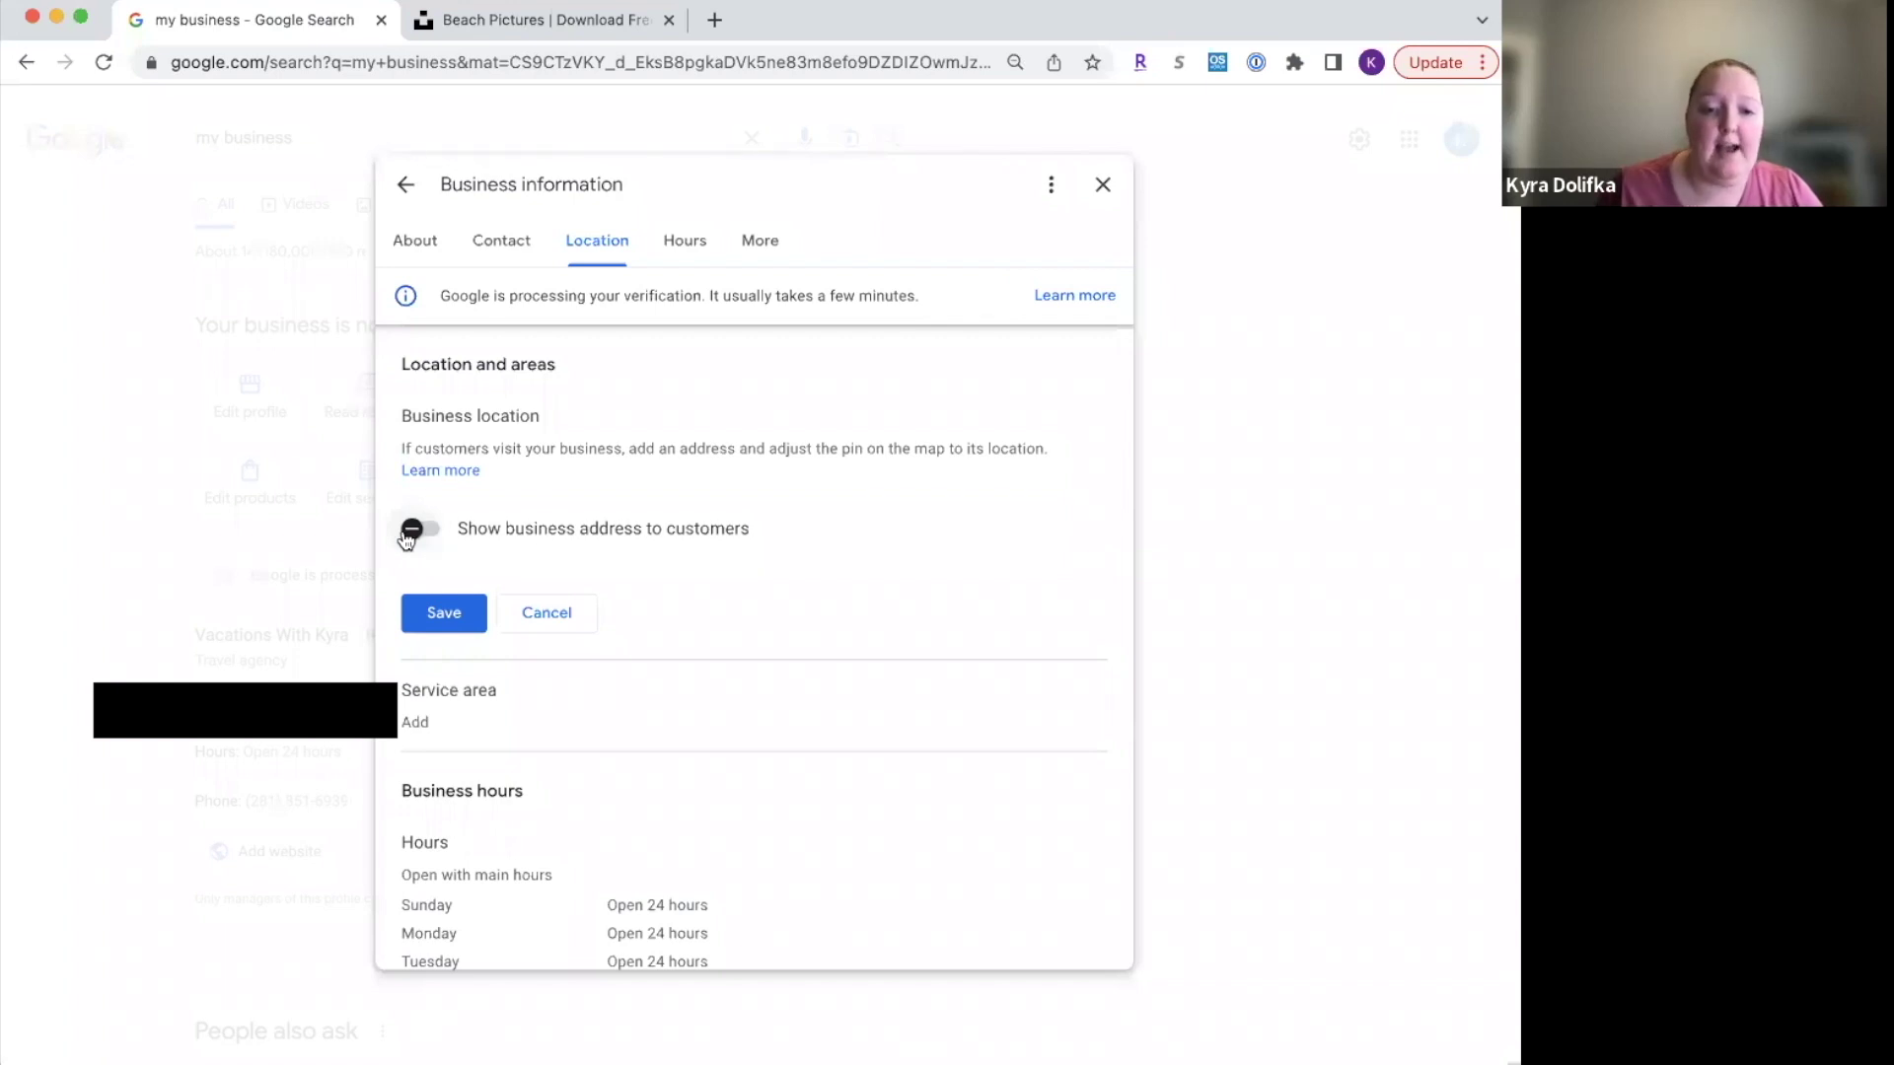
pyautogui.click(426, 612)
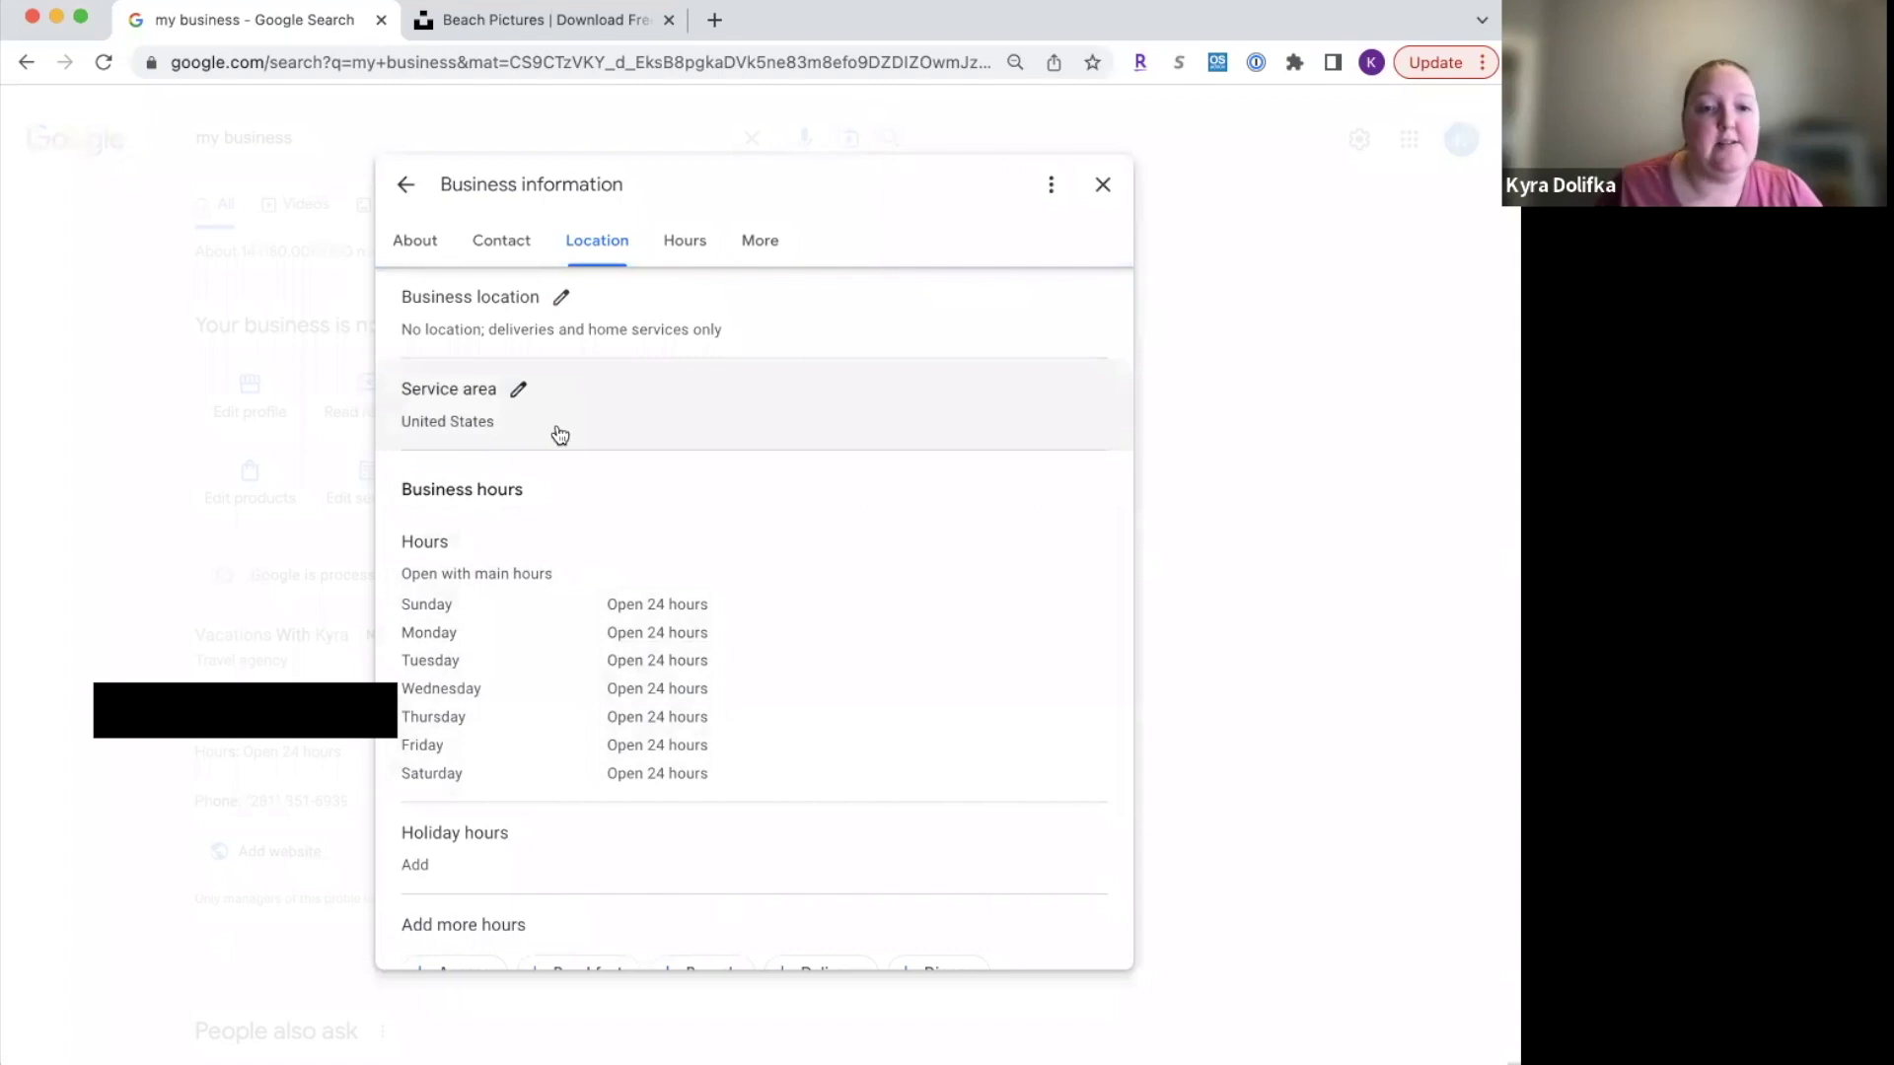
# Step: Add Pearland and Houston, TX as service areas
pyautogui.click(519, 392)
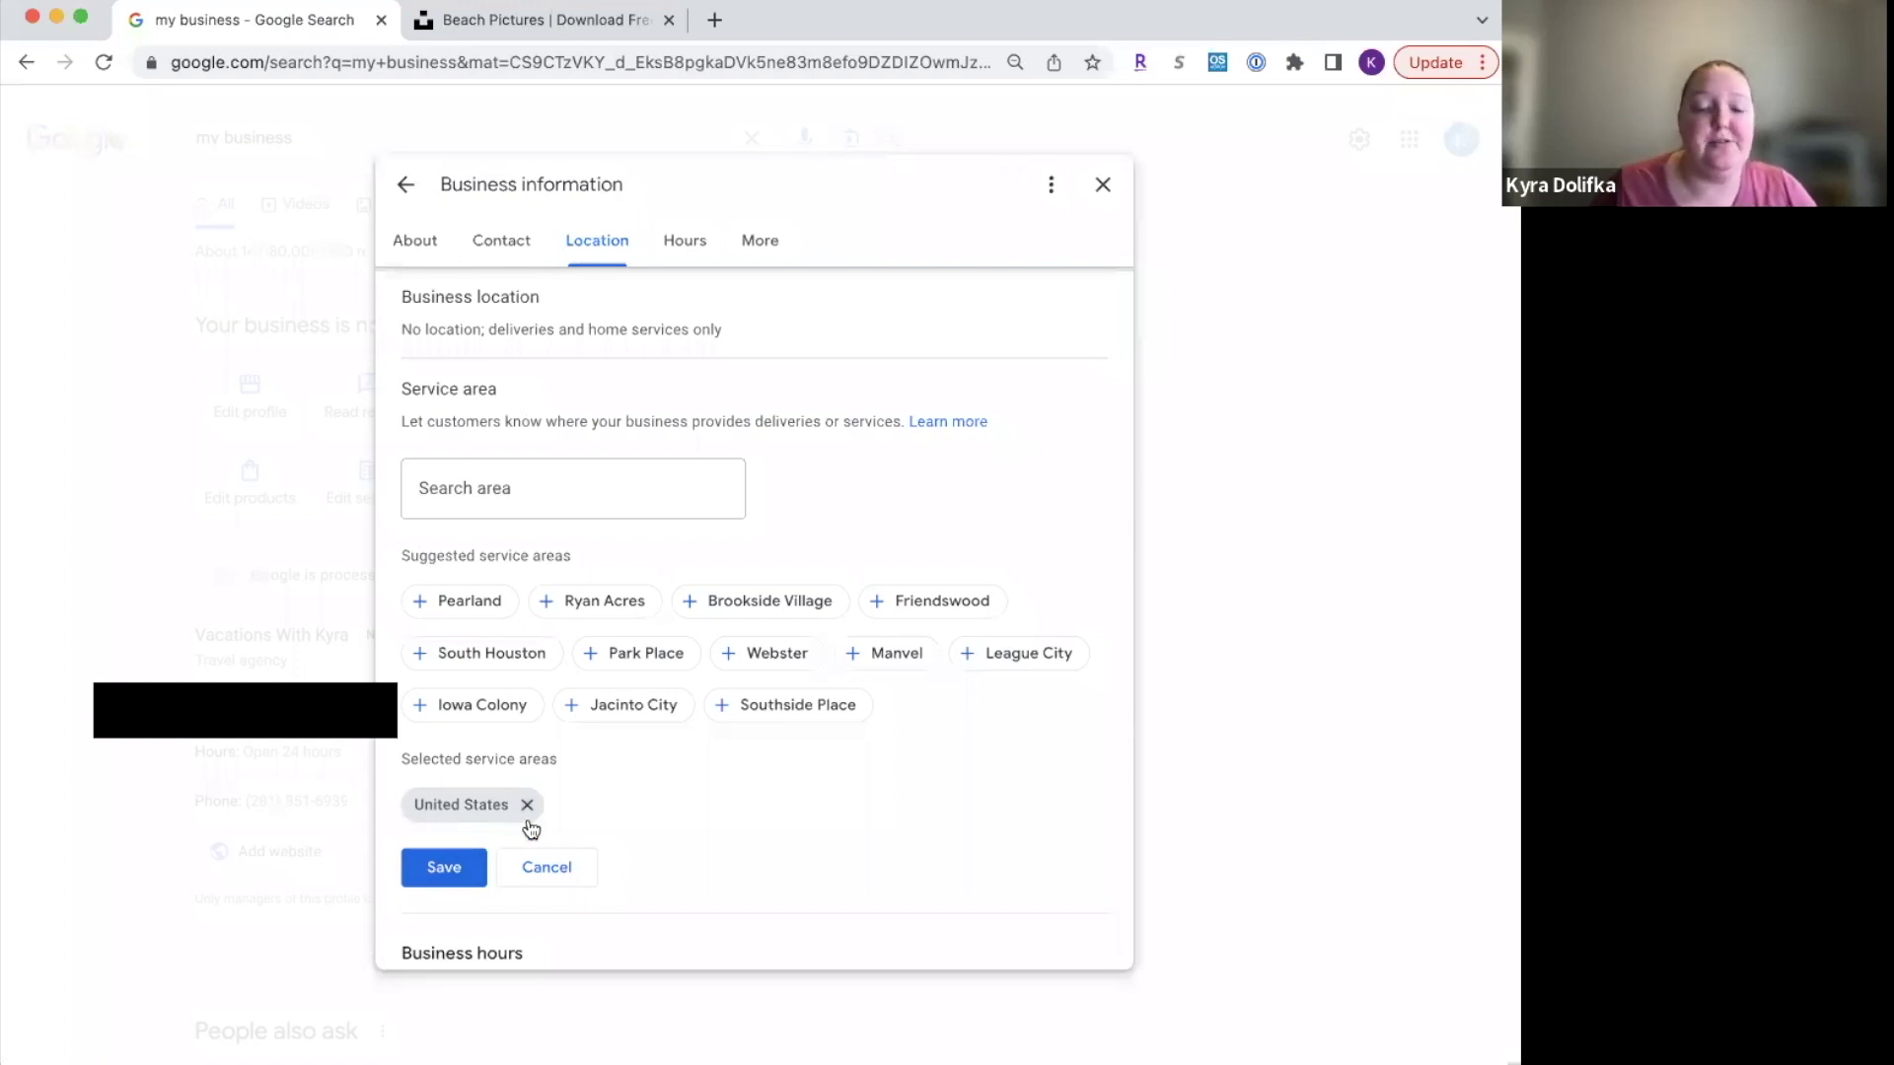
pyautogui.click(469, 604)
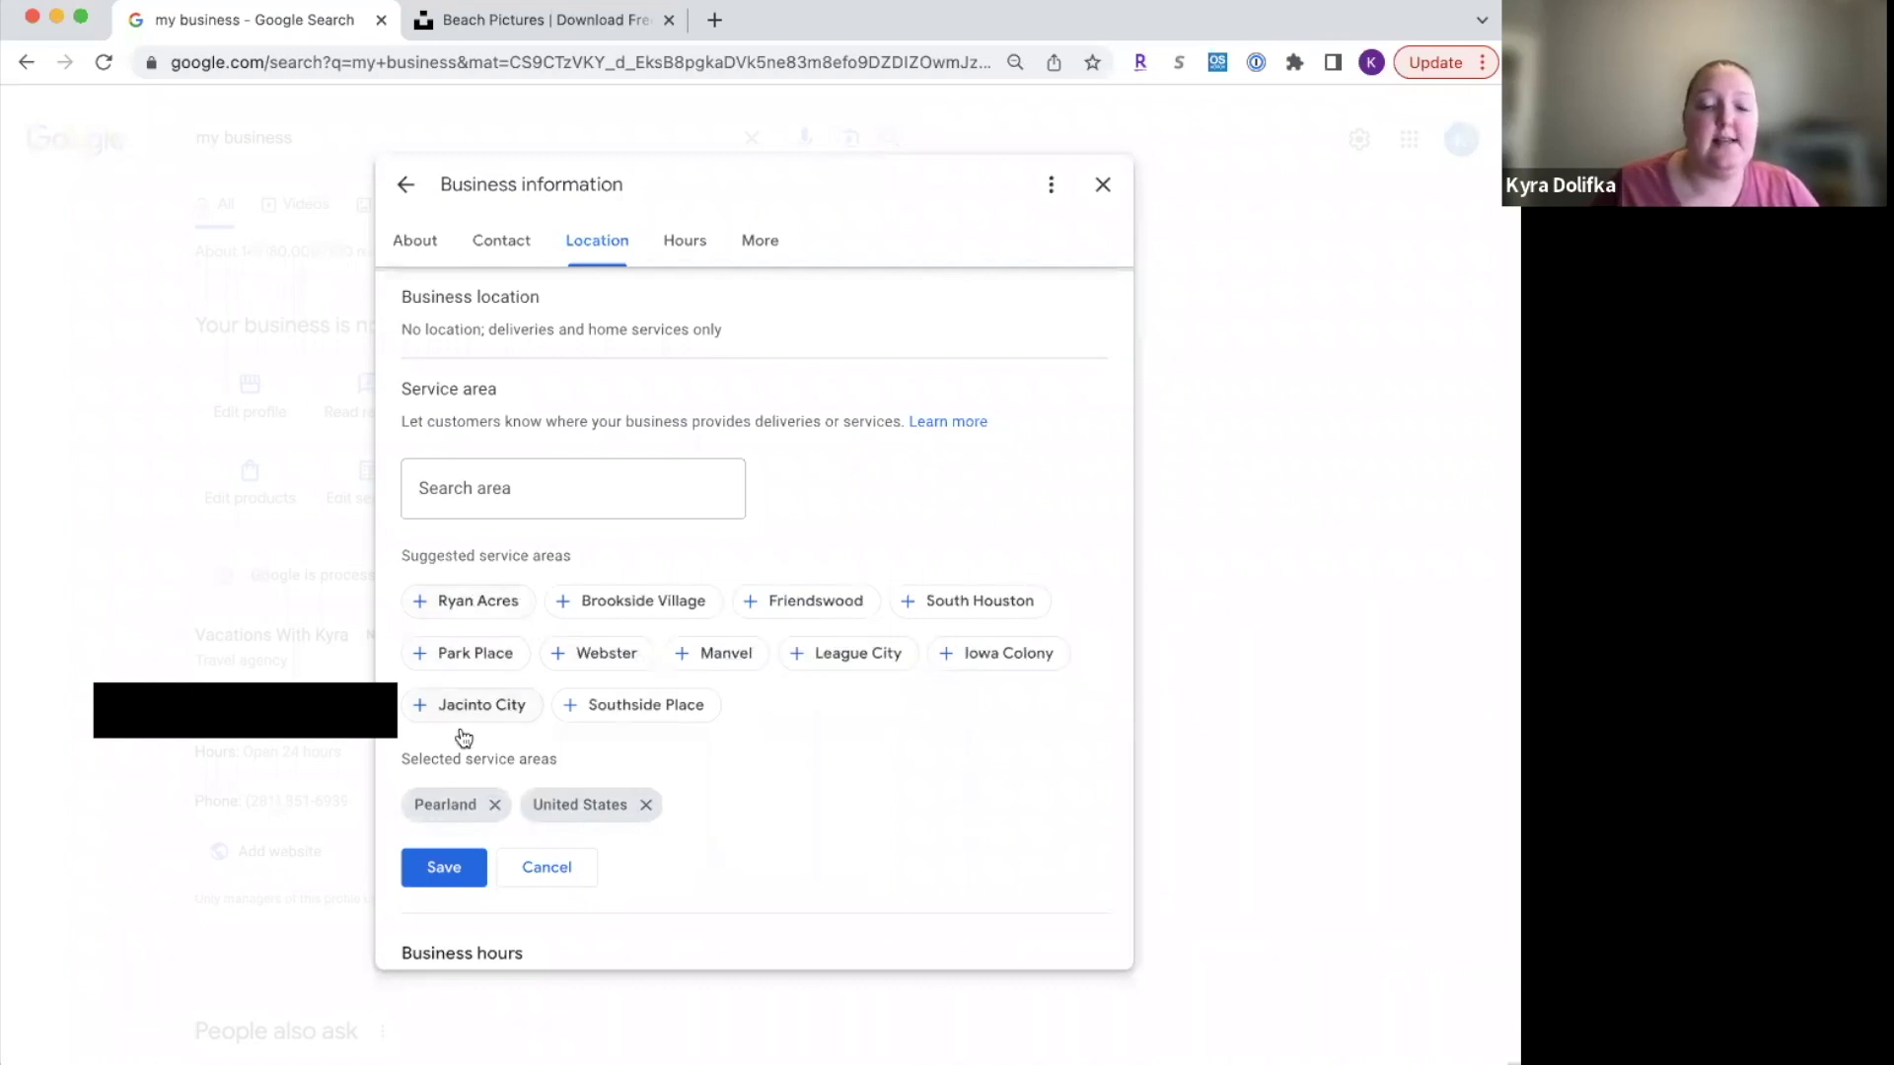
pyautogui.click(536, 512)
pyautogui.write('Houston')
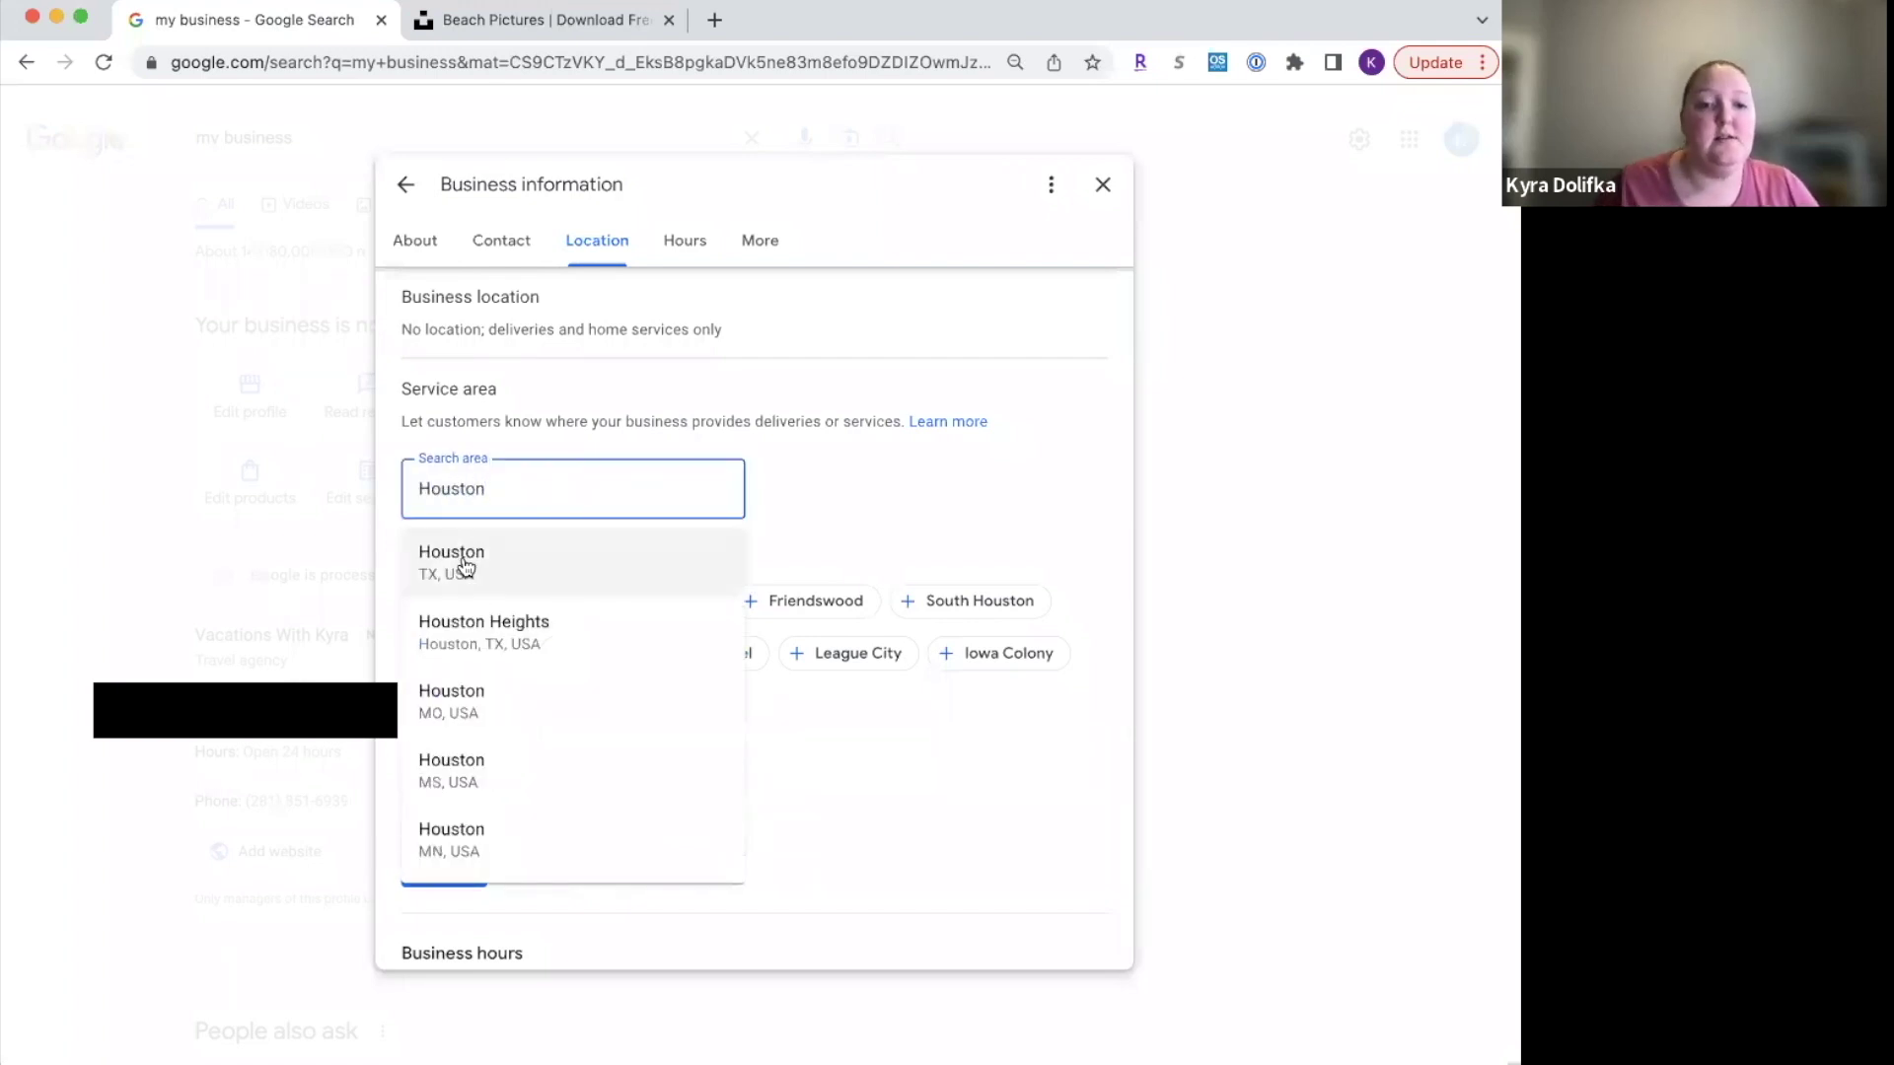
pyautogui.click(464, 559)
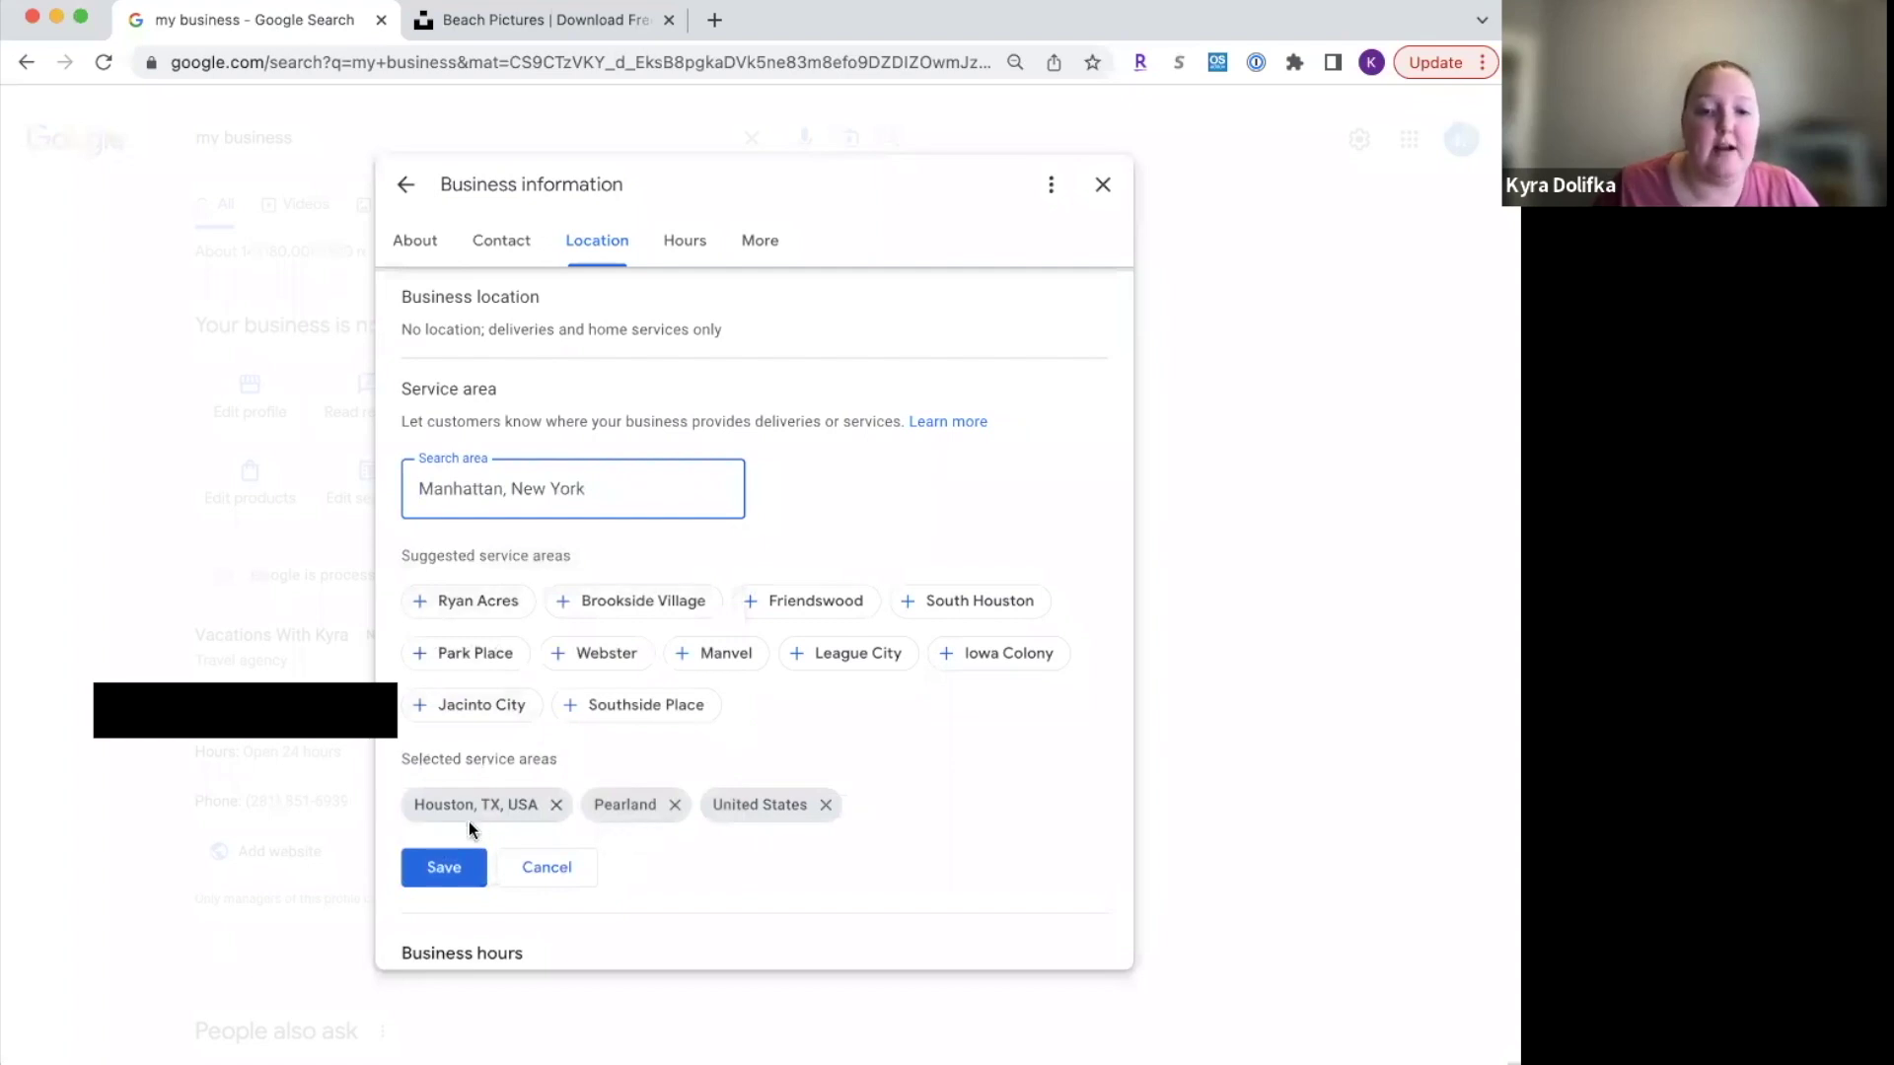
# Step: Add Friendswood, League City, Manvel, Webster and South Houston, save, and close the editor
pyautogui.click(815, 602)
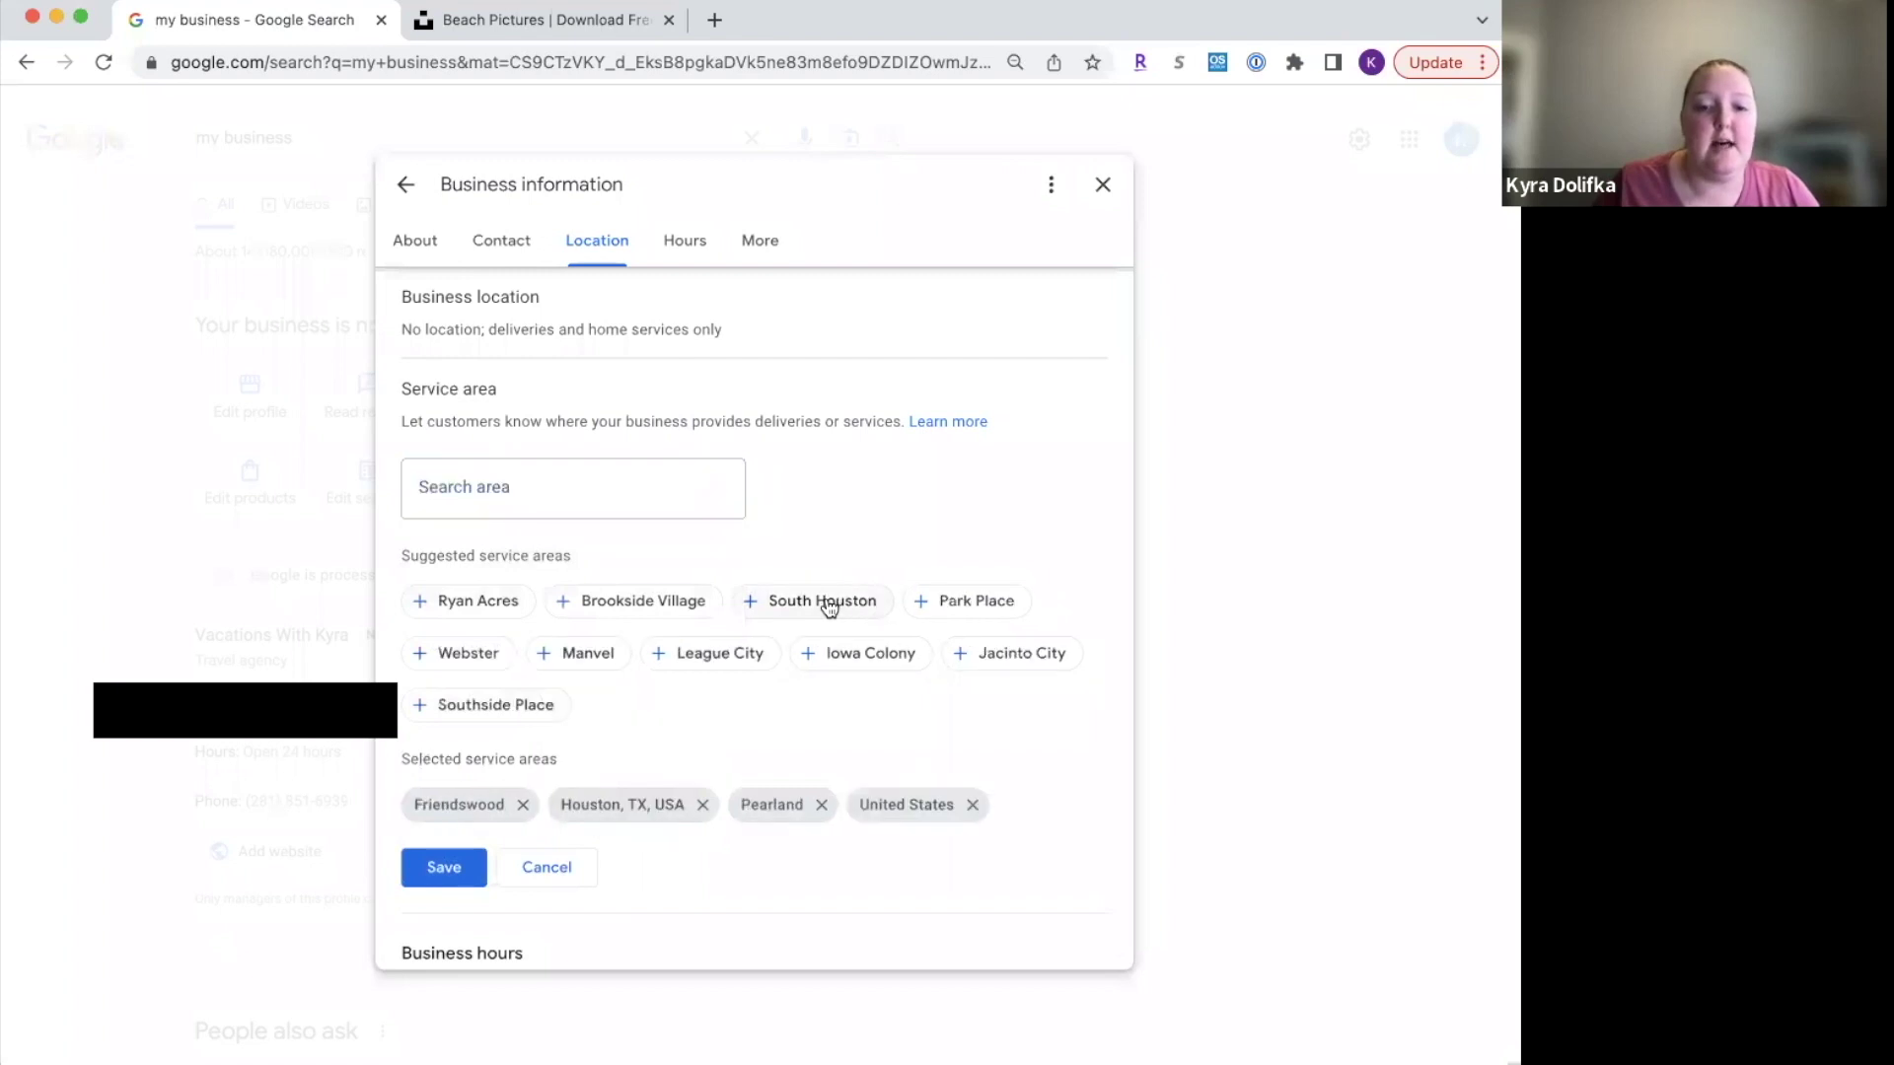
pyautogui.click(727, 654)
pyautogui.click(583, 653)
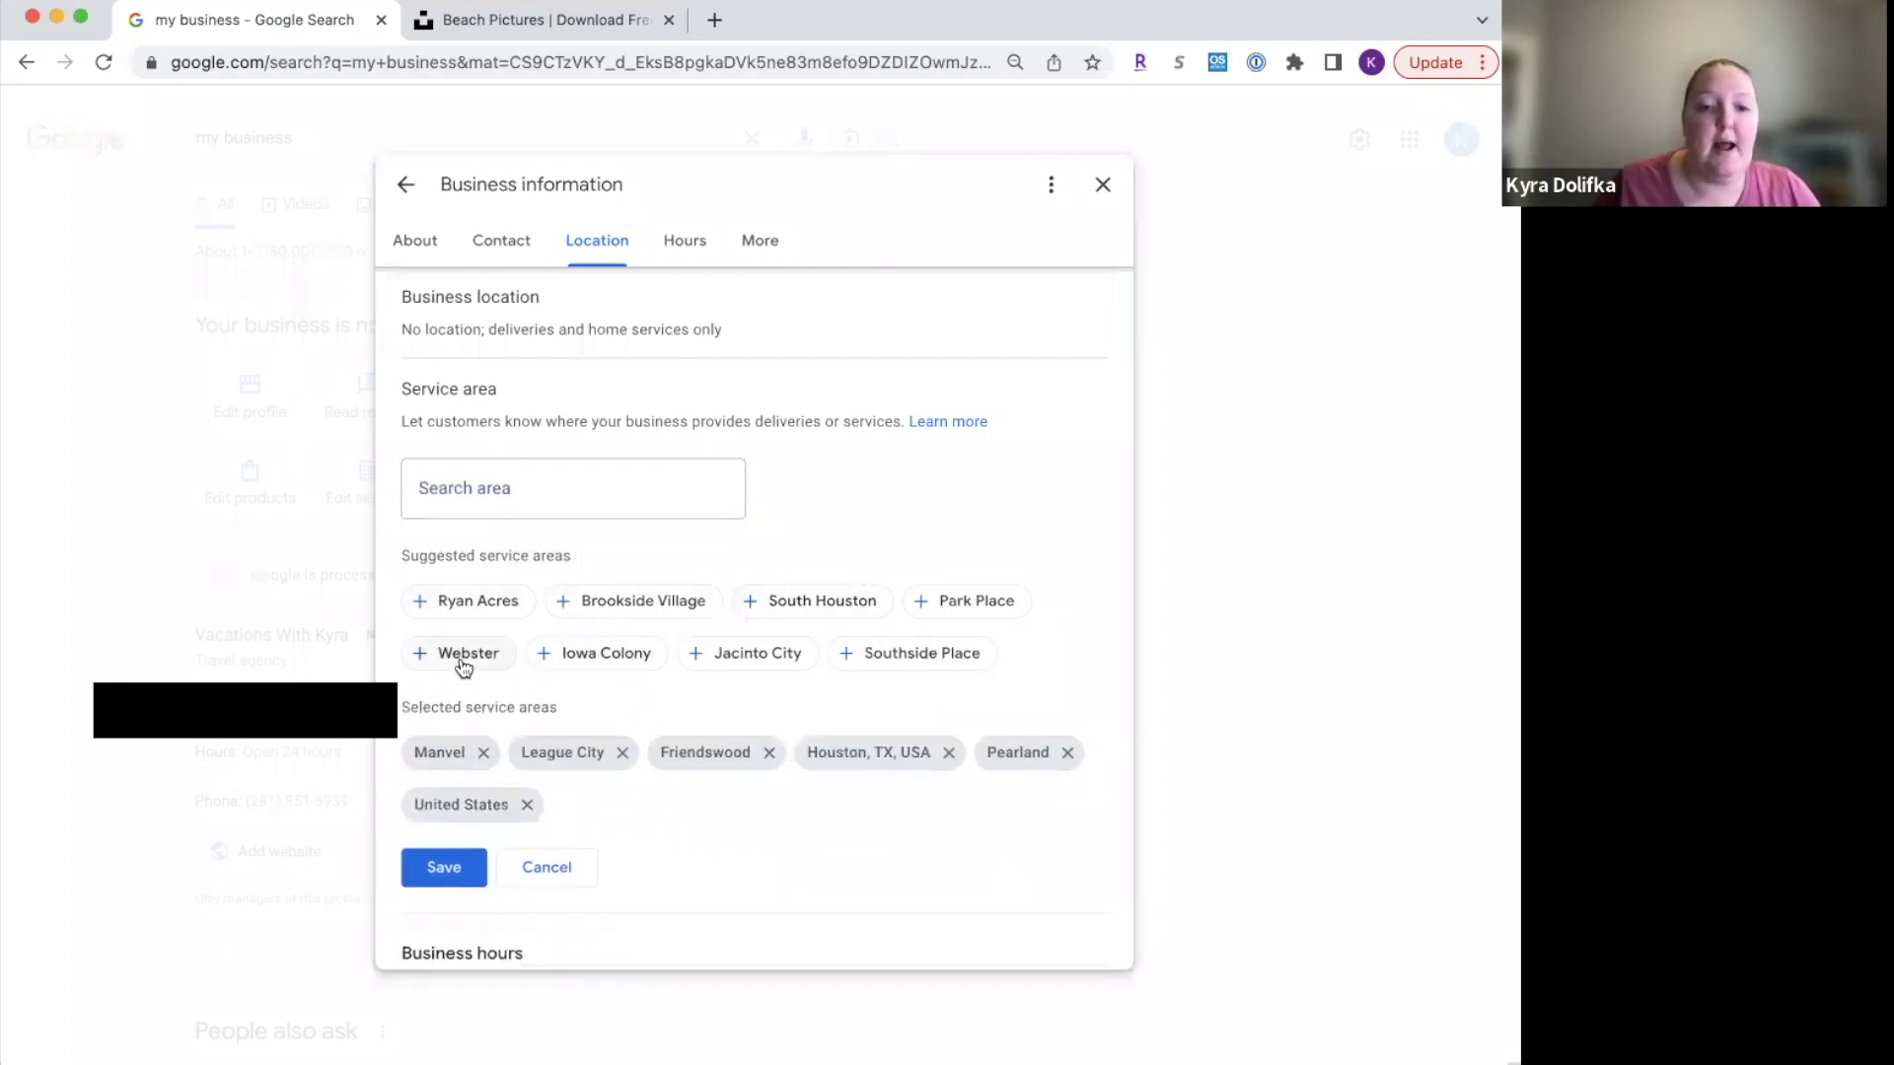
pyautogui.click(463, 661)
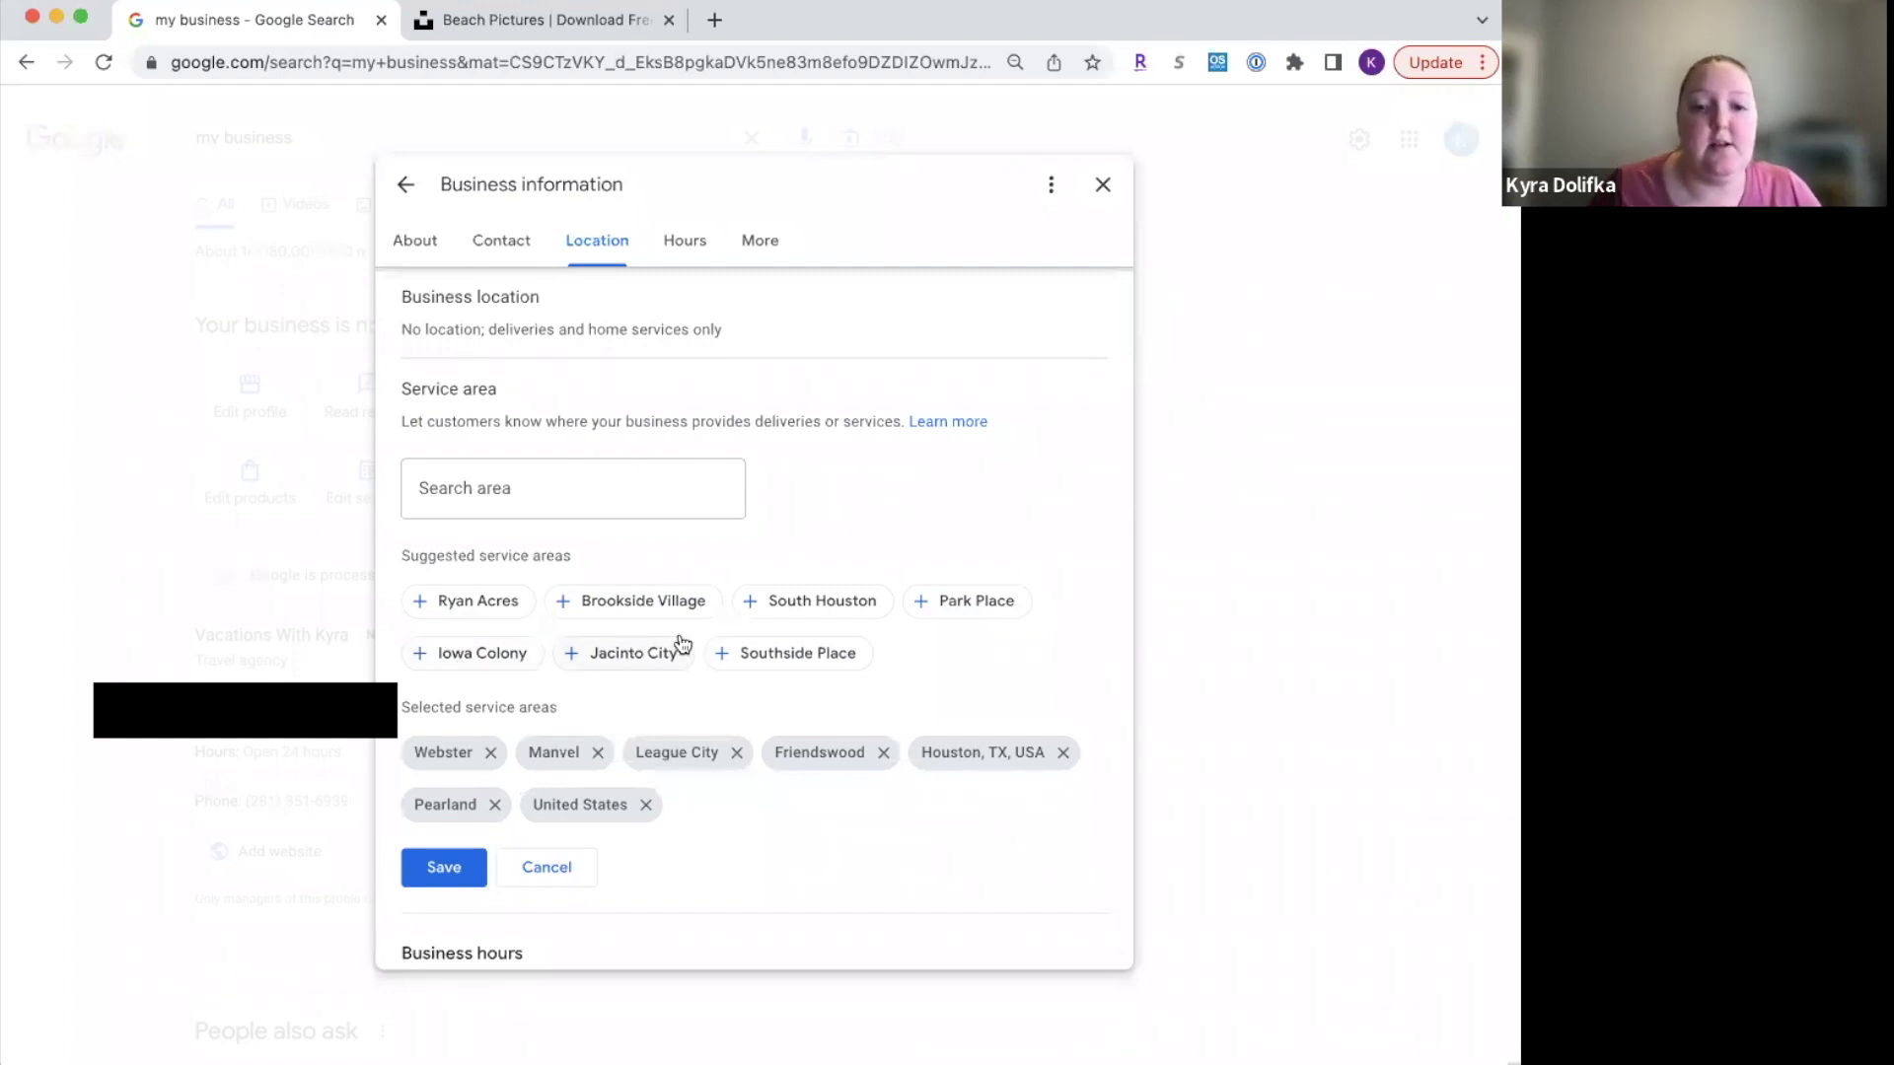
pyautogui.click(837, 610)
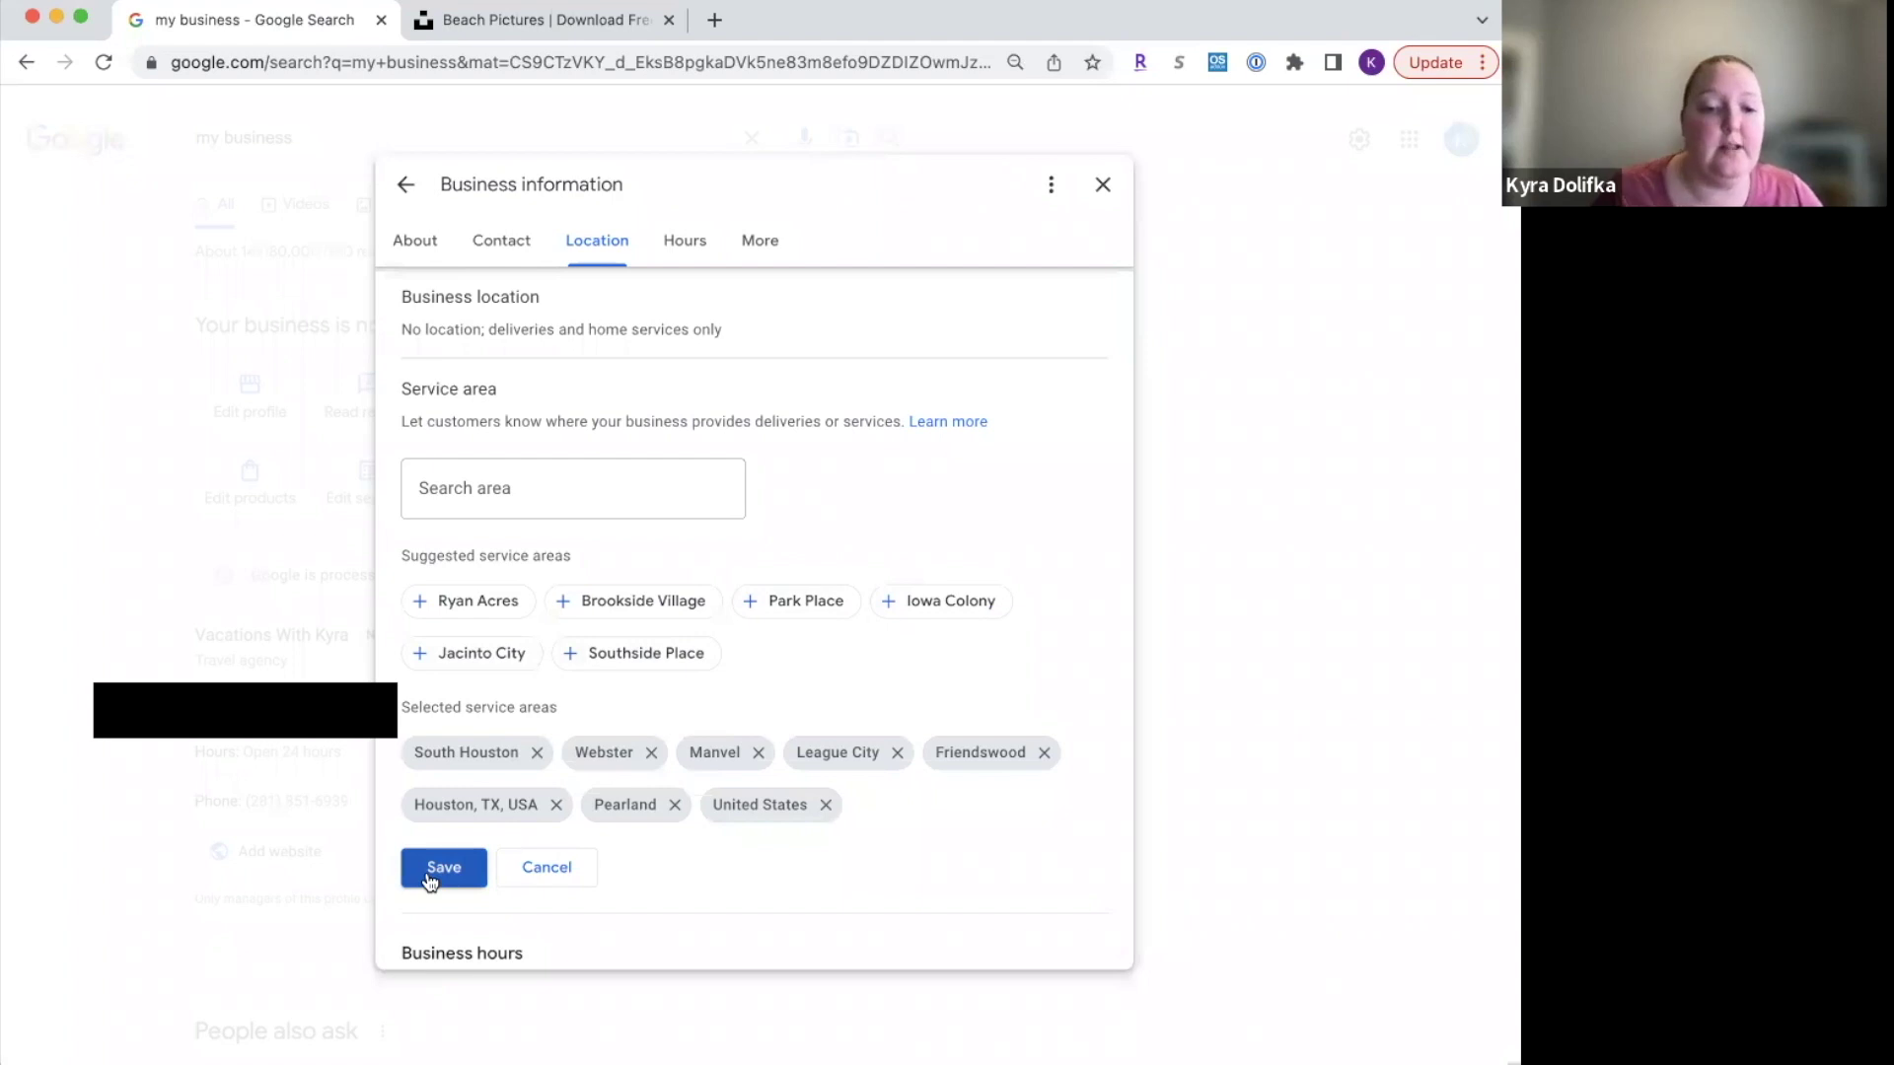
pyautogui.click(429, 878)
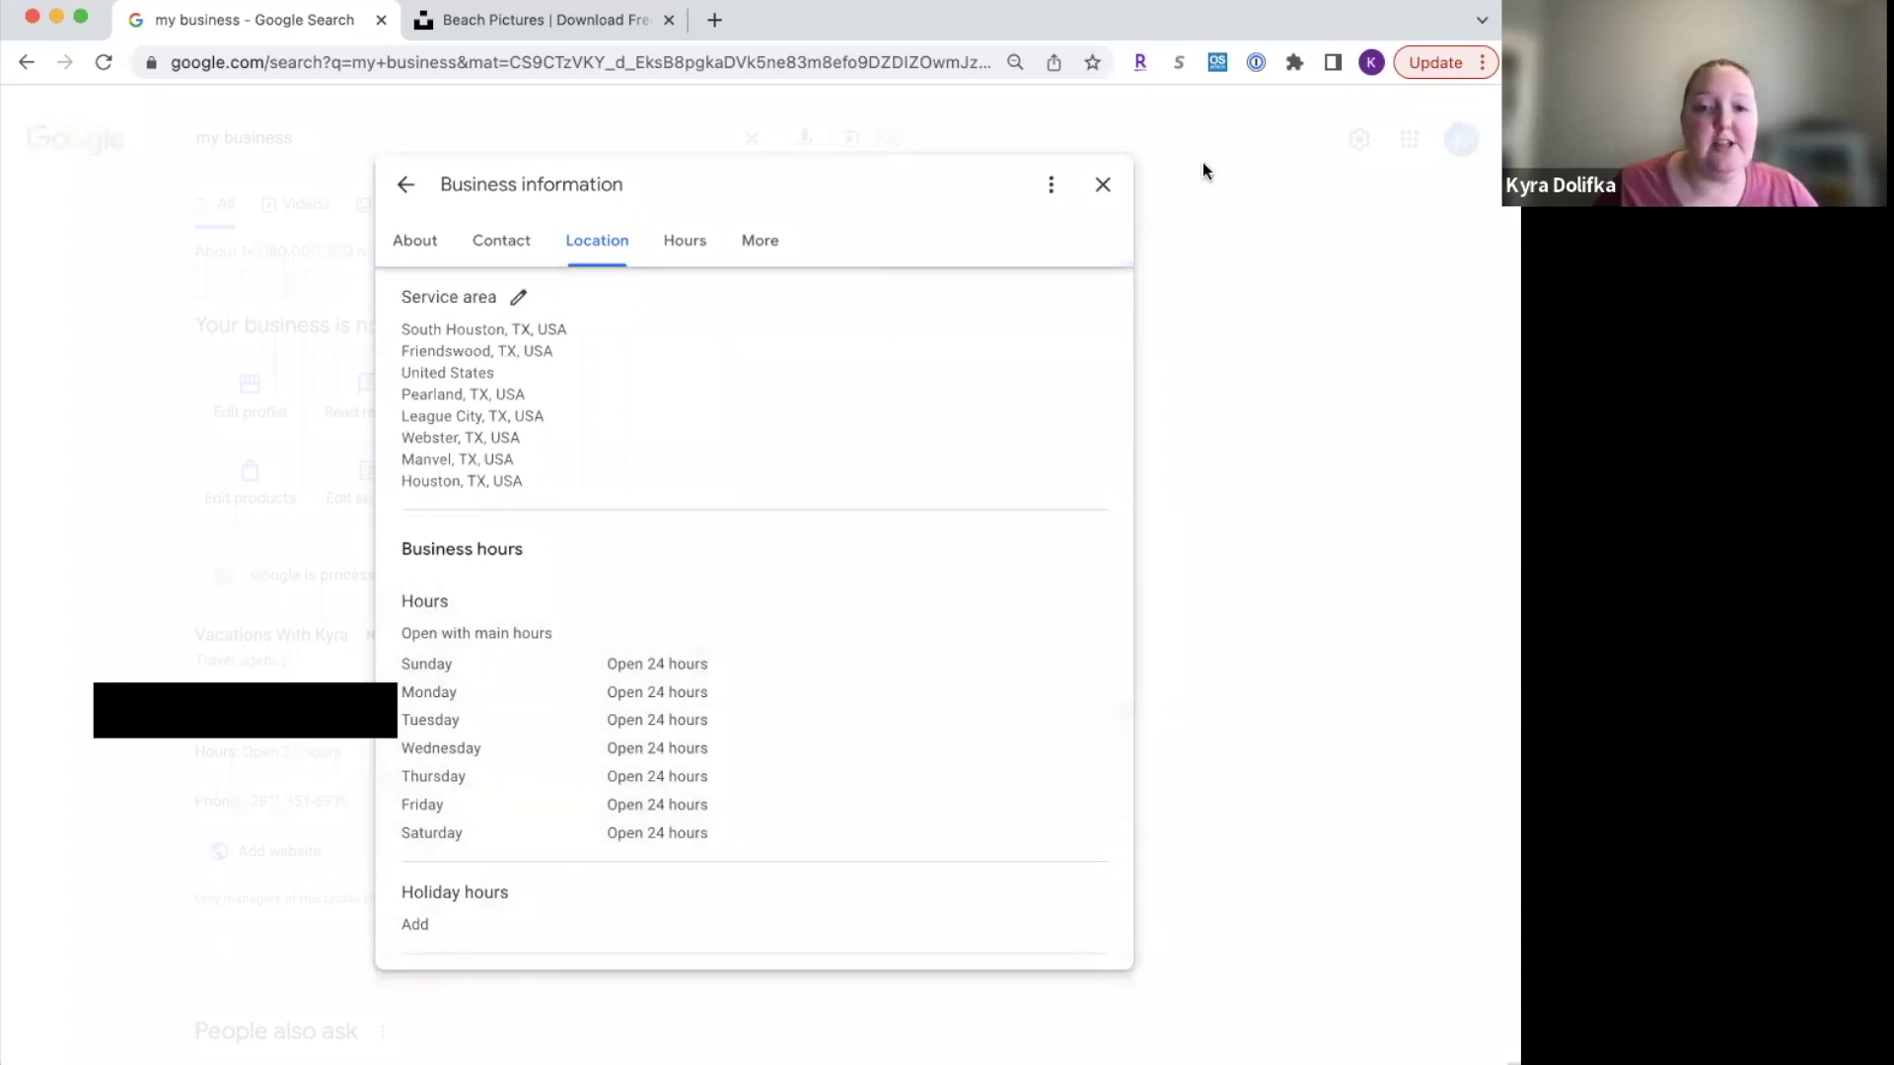
pyautogui.click(1102, 182)
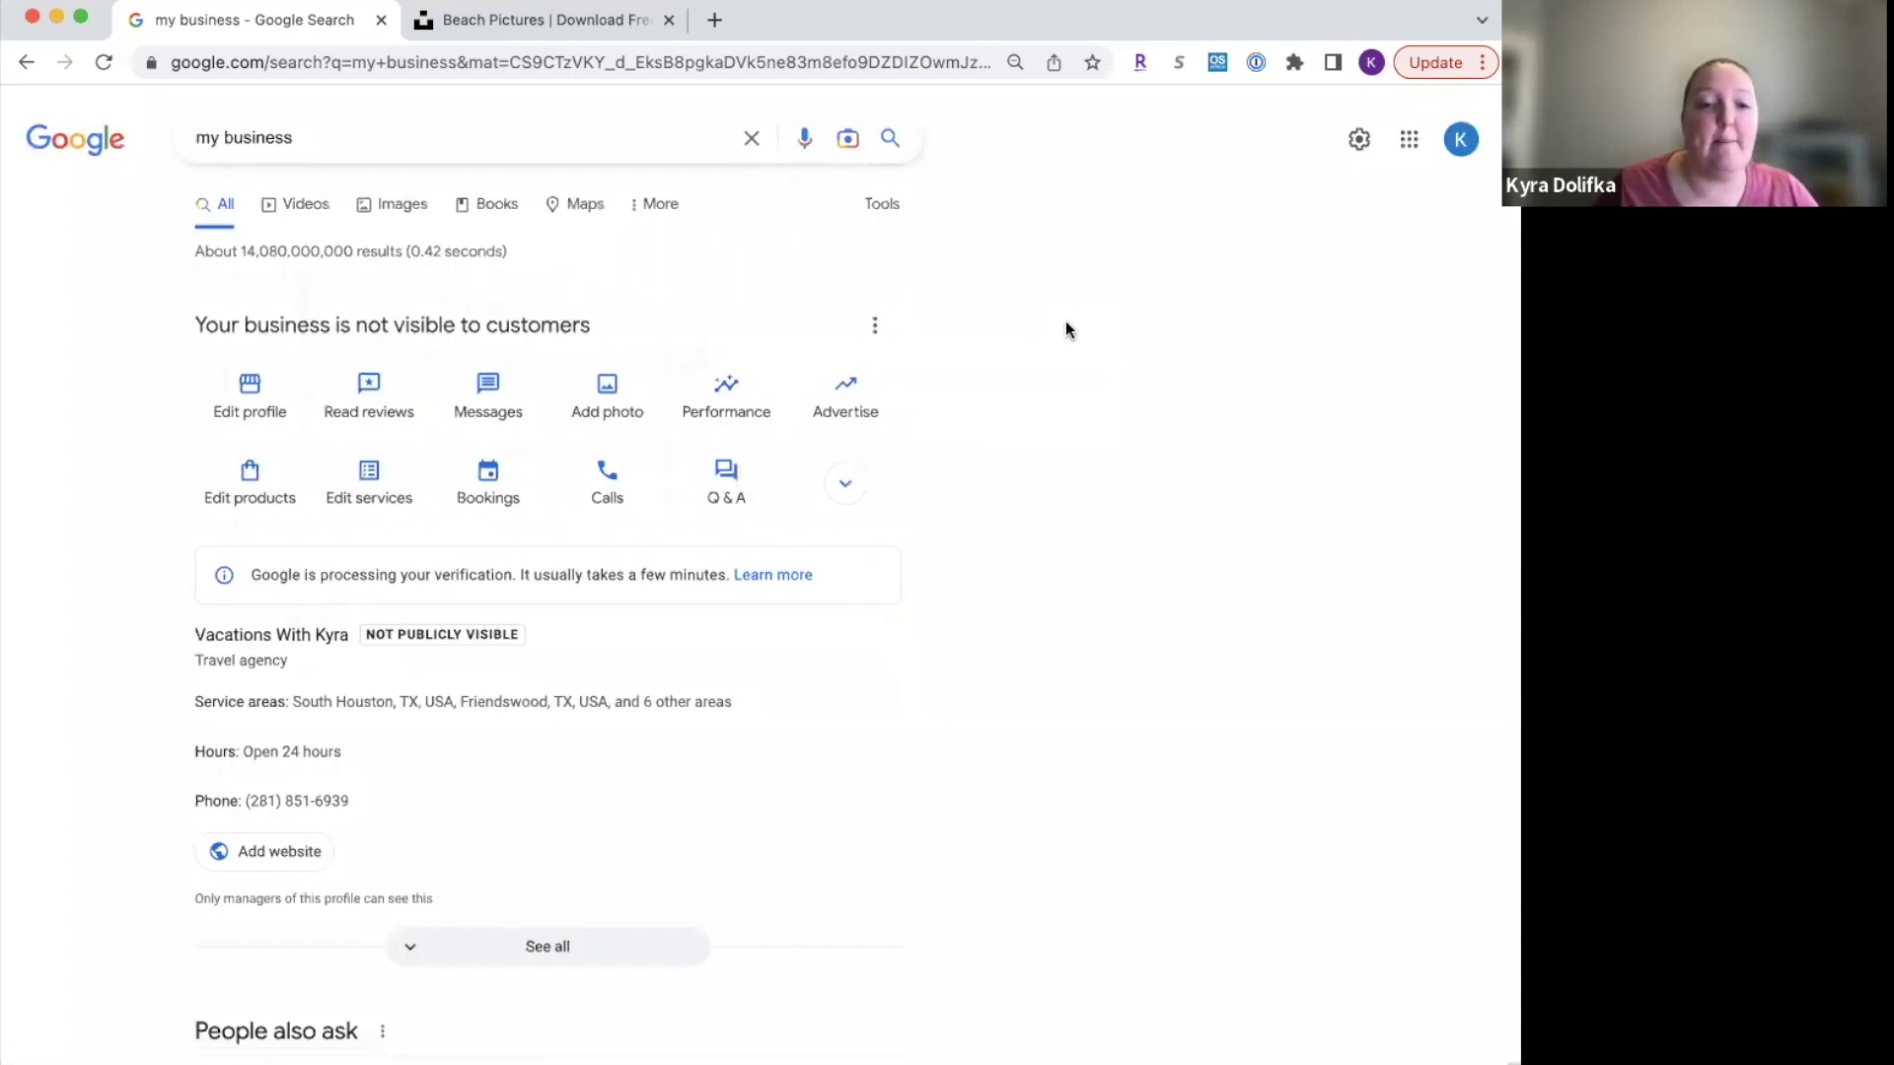